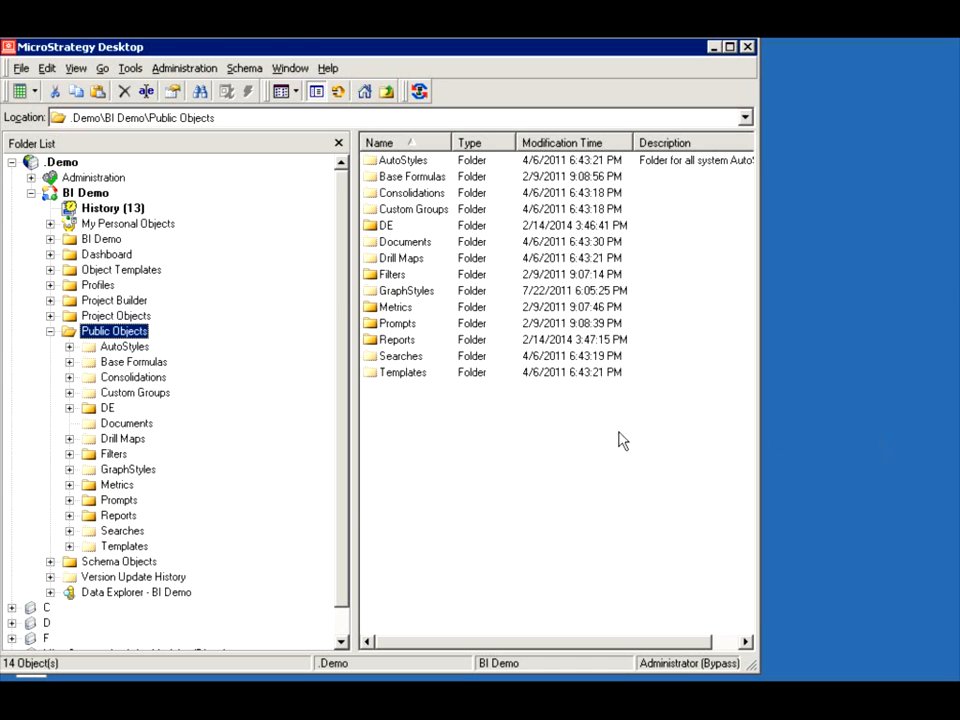
- Open the Facility at State Level Dataset report from the DE folder as a grid and move Facility off the grid into the report objects
{"action": "left_click", "coordinate": [107, 408]}
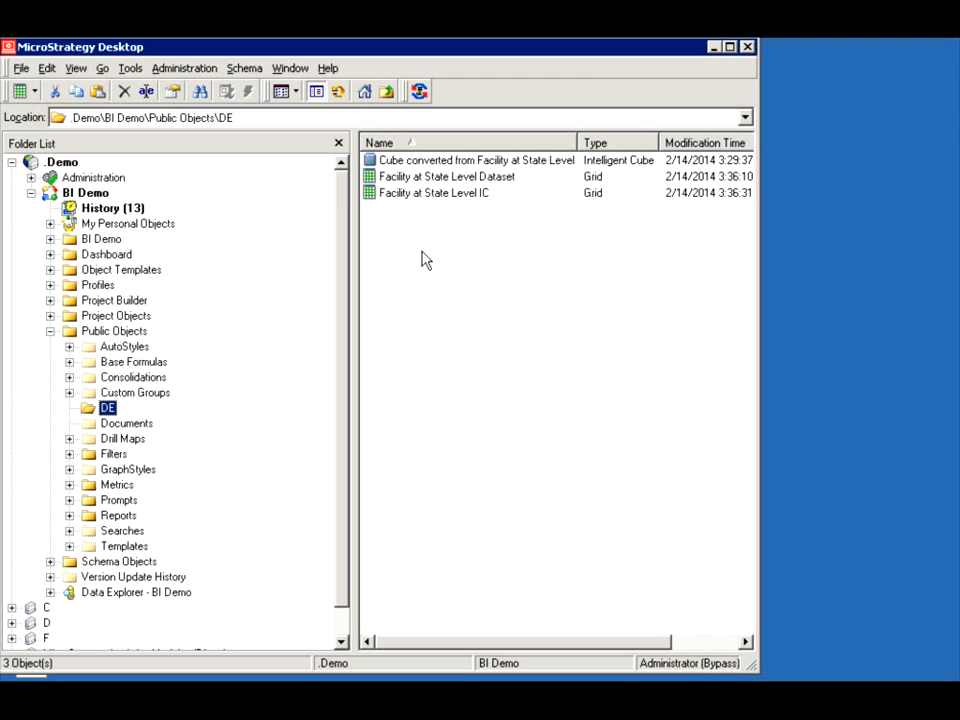
{"action": "right_click", "coordinate": [415, 180]}
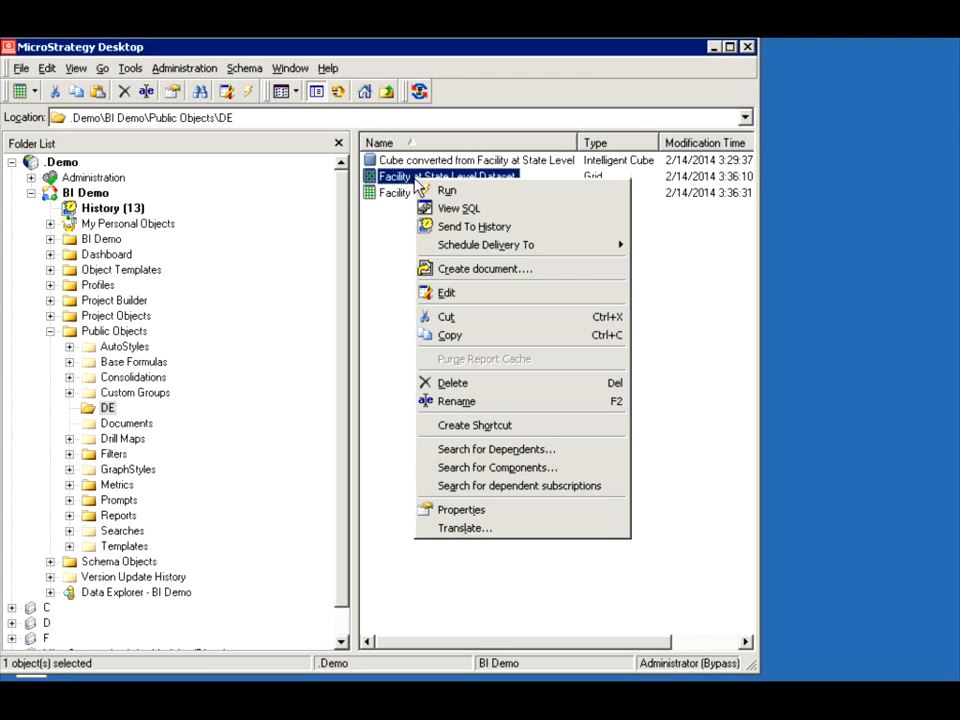
{"action": "left_click", "coordinate": [445, 292]}
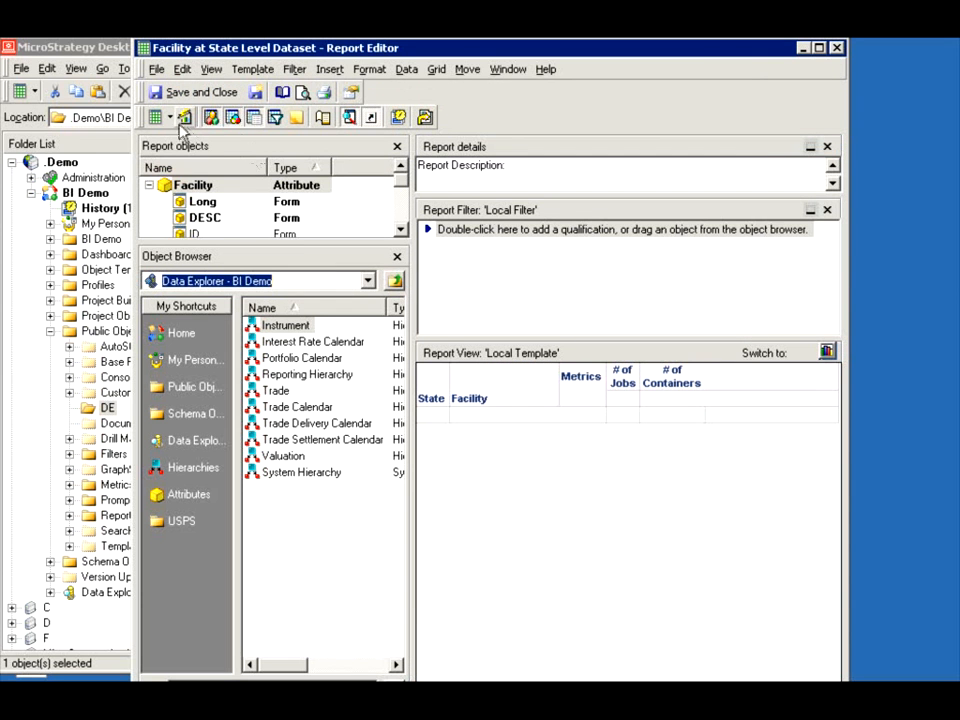
{"action": "left_click", "coordinate": [160, 119]}
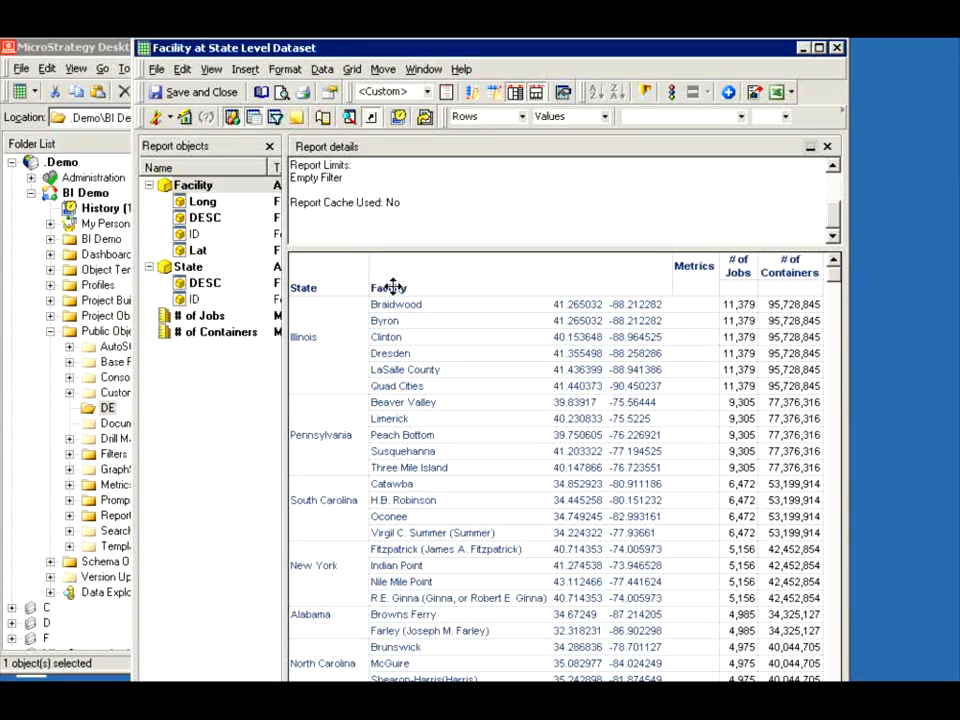
{"action": "left_click_drag", "start_coordinate": [392, 287], "coordinate": [242, 378]}
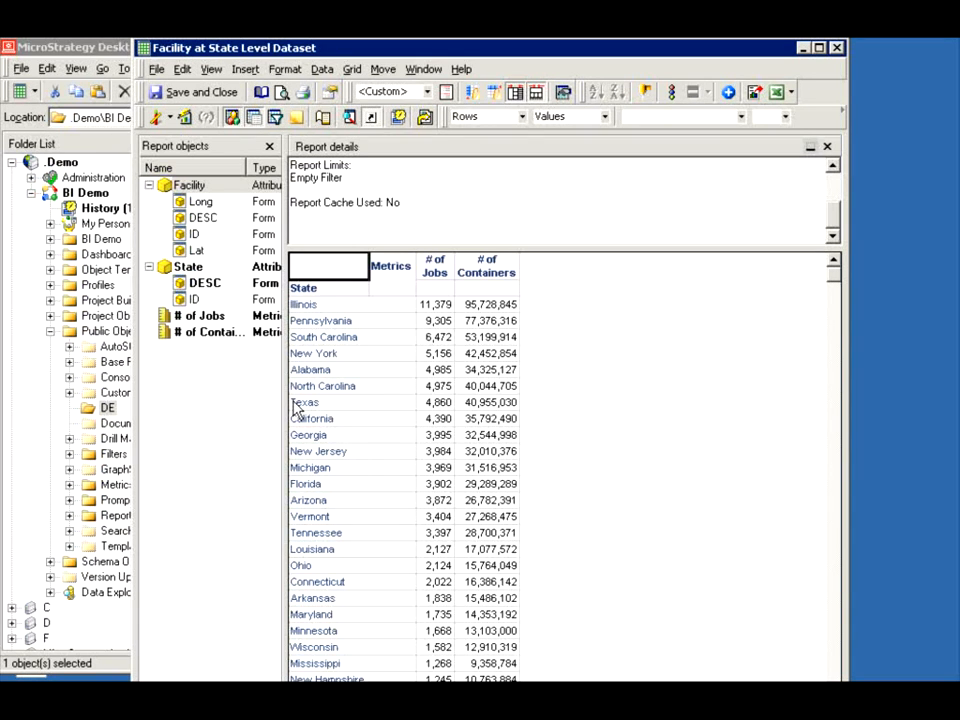
- Check the options for the Pennsylvania, South Carolina and New York rows, and save and close the report
{"action": "left_click", "coordinate": [306, 321]}
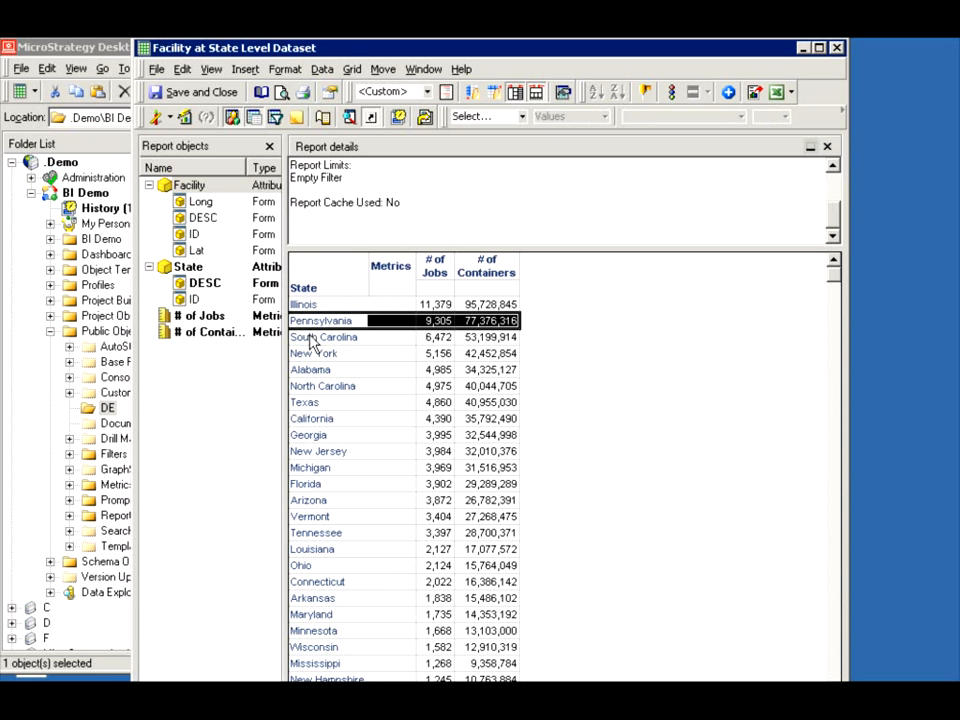
{"action": "left_click", "coordinate": [310, 340], "text": "ctrl"}
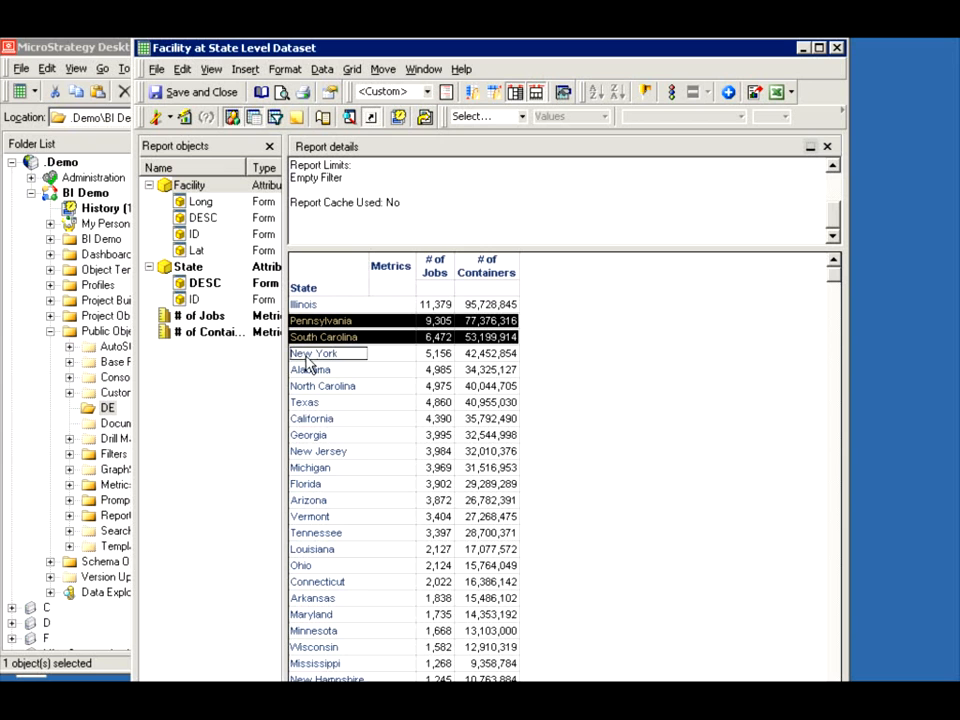
{"action": "left_click", "coordinate": [306, 357], "text": "ctrl"}
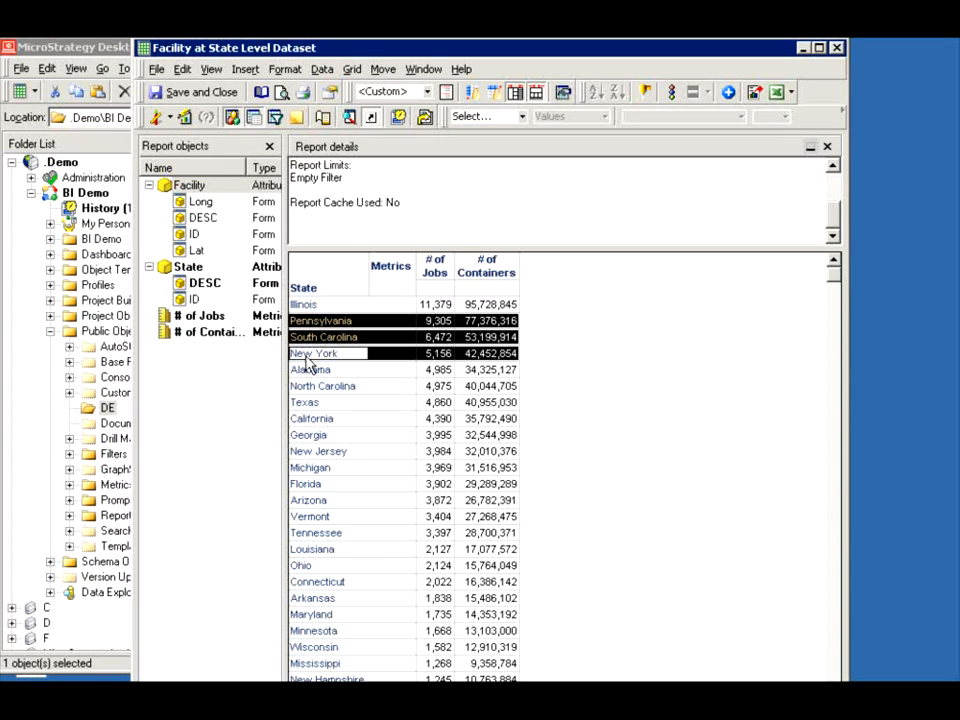
{"action": "right_click", "coordinate": [307, 365]}
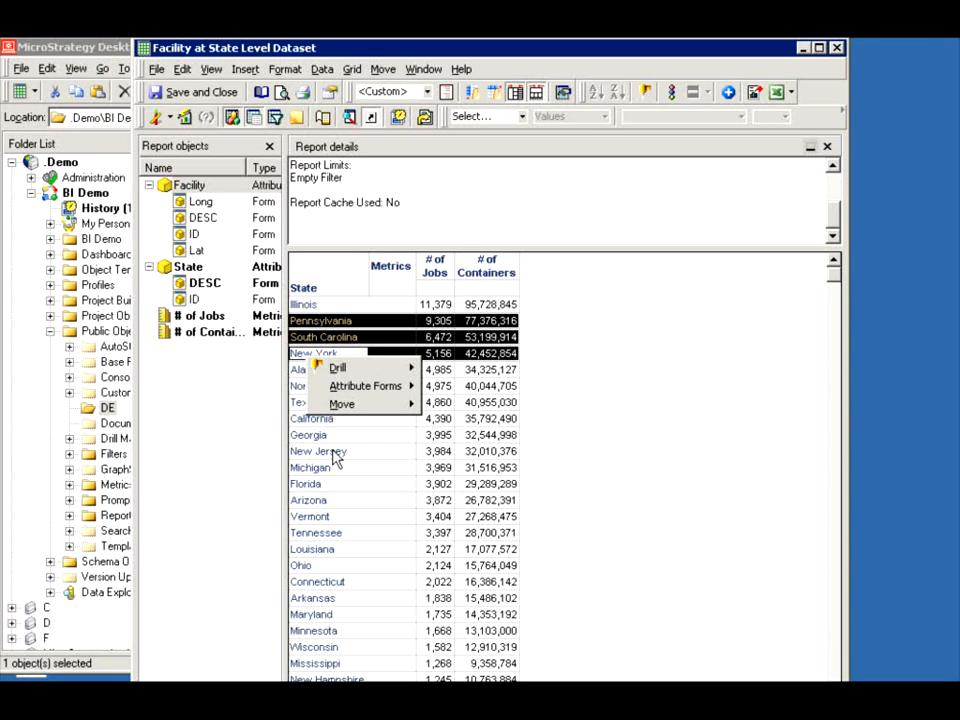
{"action": "left_click", "coordinate": [583, 313]}
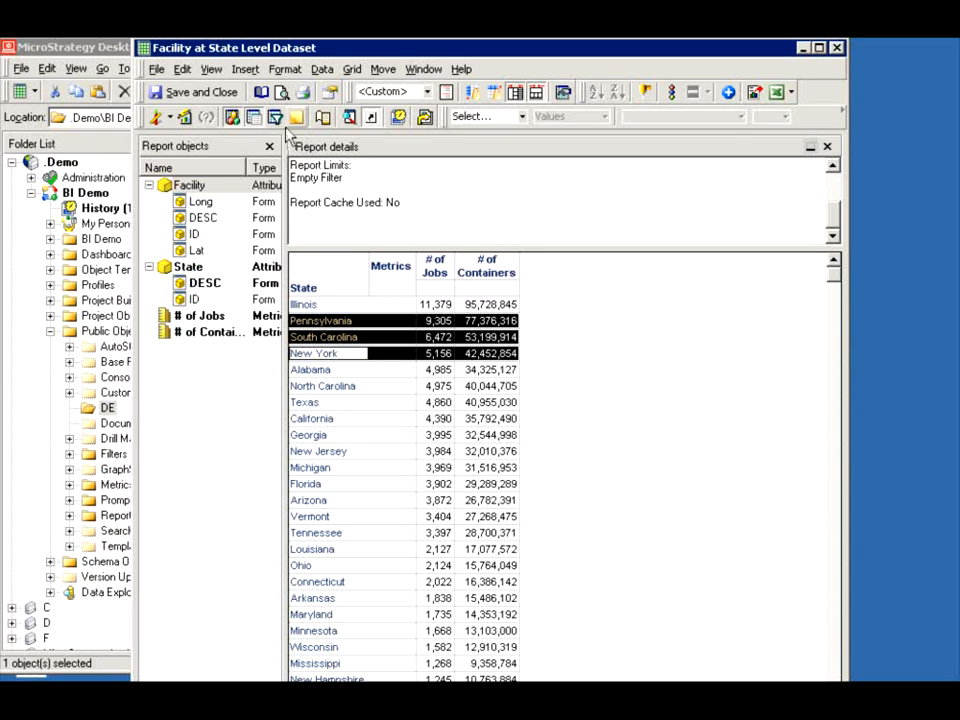
{"action": "left_click", "coordinate": [205, 95]}
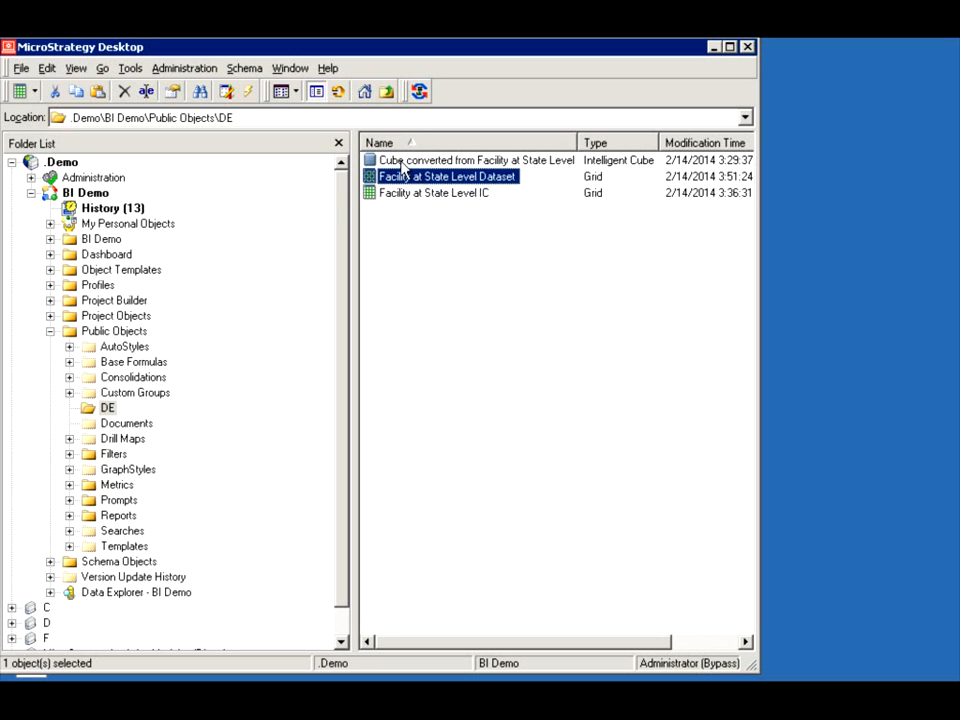
- Delete the Facility at State Level IC report and the existing Intelligent Cube from the DE folder
{"action": "key", "text": "Up"}
{"action": "left_click", "coordinate": [433, 193]}
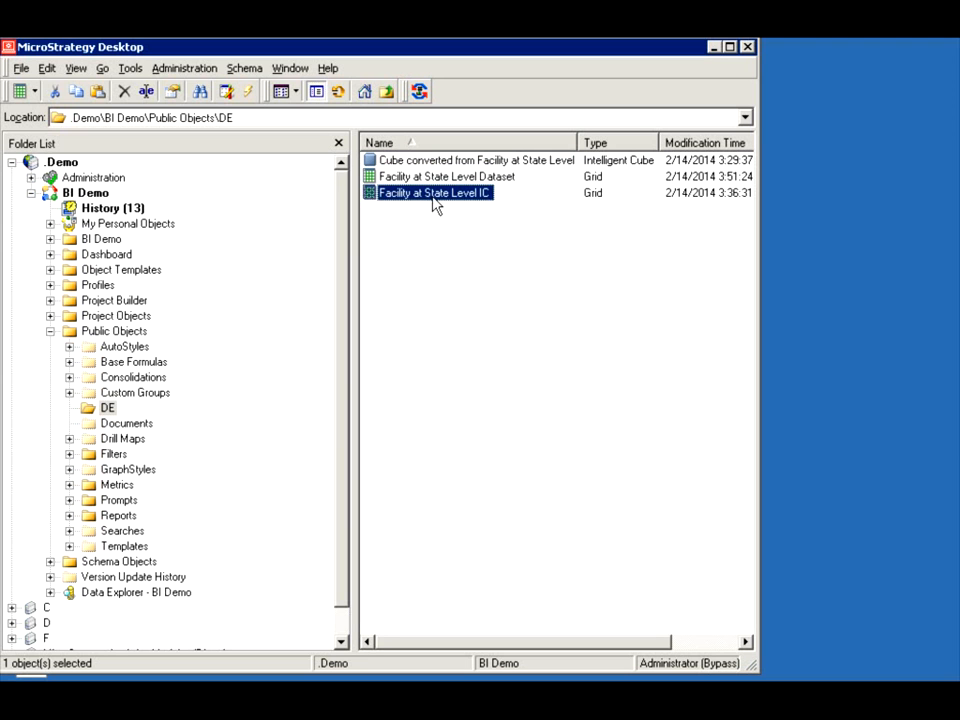
{"action": "key", "text": "Delete"}
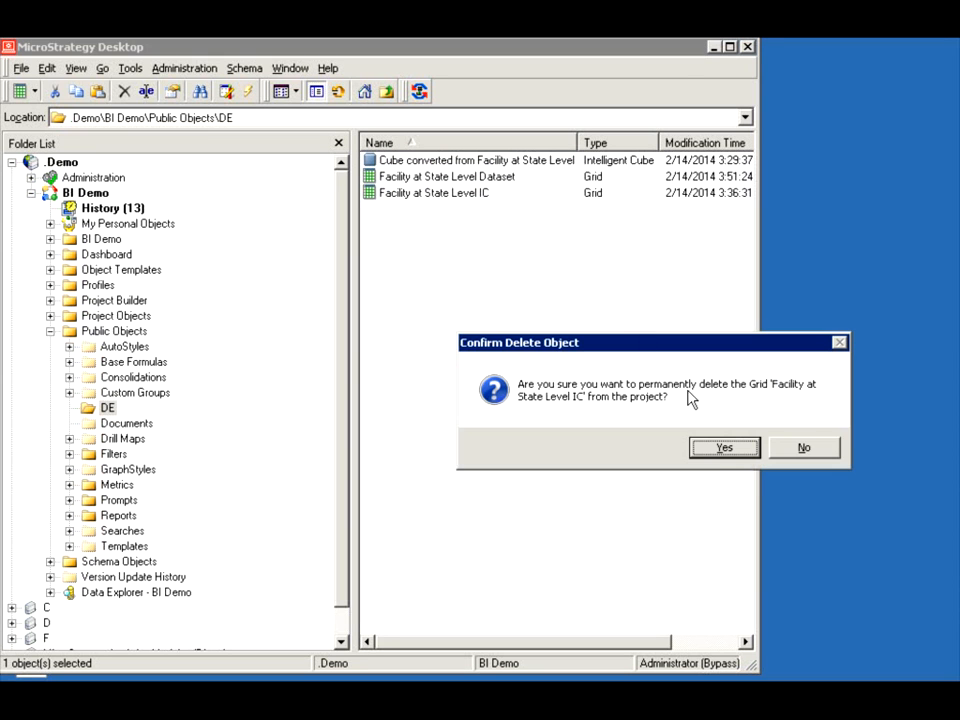
{"action": "left_click", "coordinate": [719, 455]}
{"action": "left_click", "coordinate": [436, 176]}
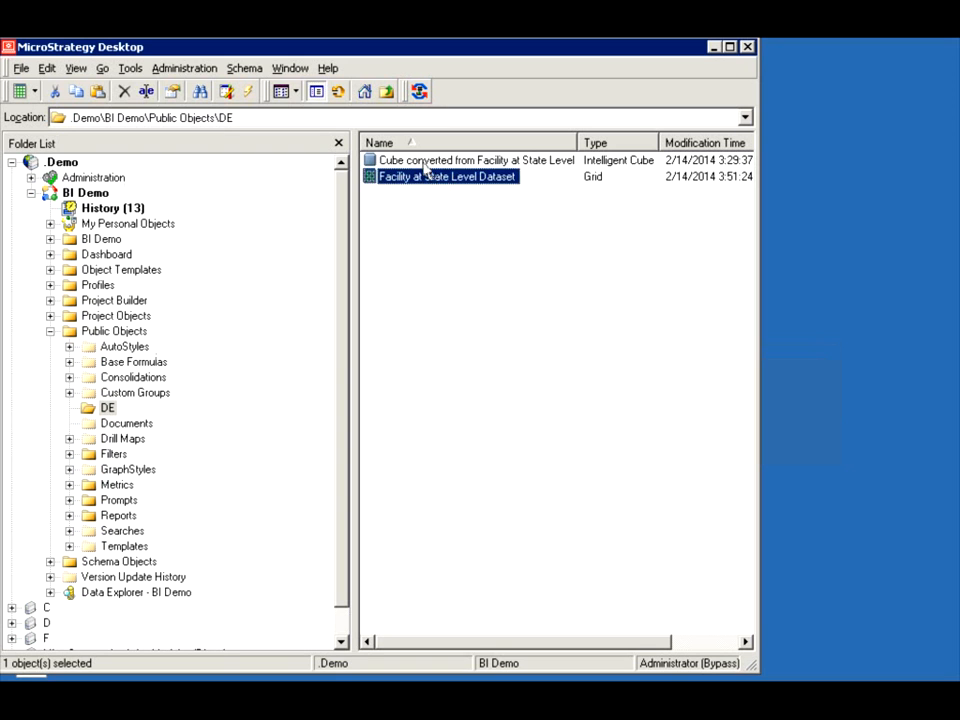
{"action": "left_click", "coordinate": [421, 161]}
{"action": "key", "text": "Delete"}
{"action": "key", "text": "Return"}
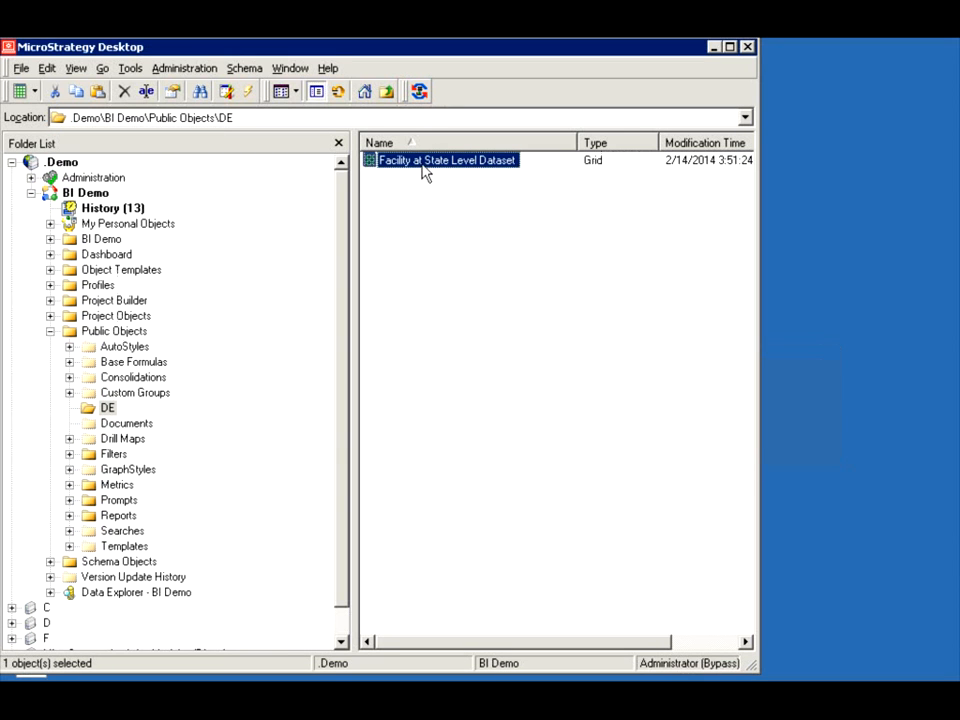
- Run the Facility at State Level Dataset report and switch it to design view
{"action": "right_click", "coordinate": [423, 171]}
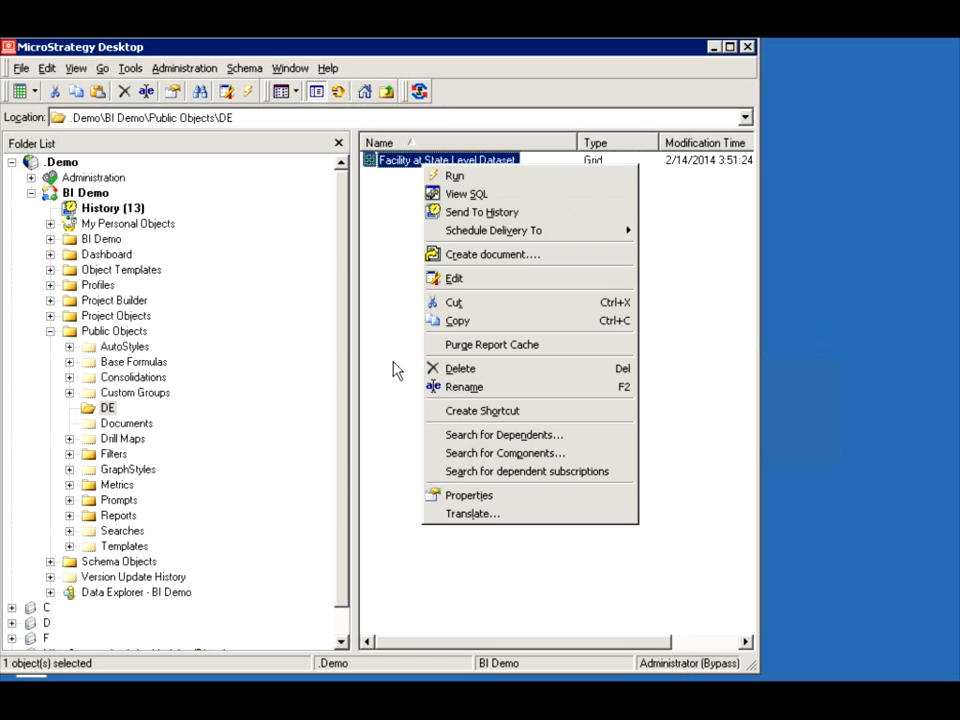
{"action": "left_click", "coordinate": [453, 177]}
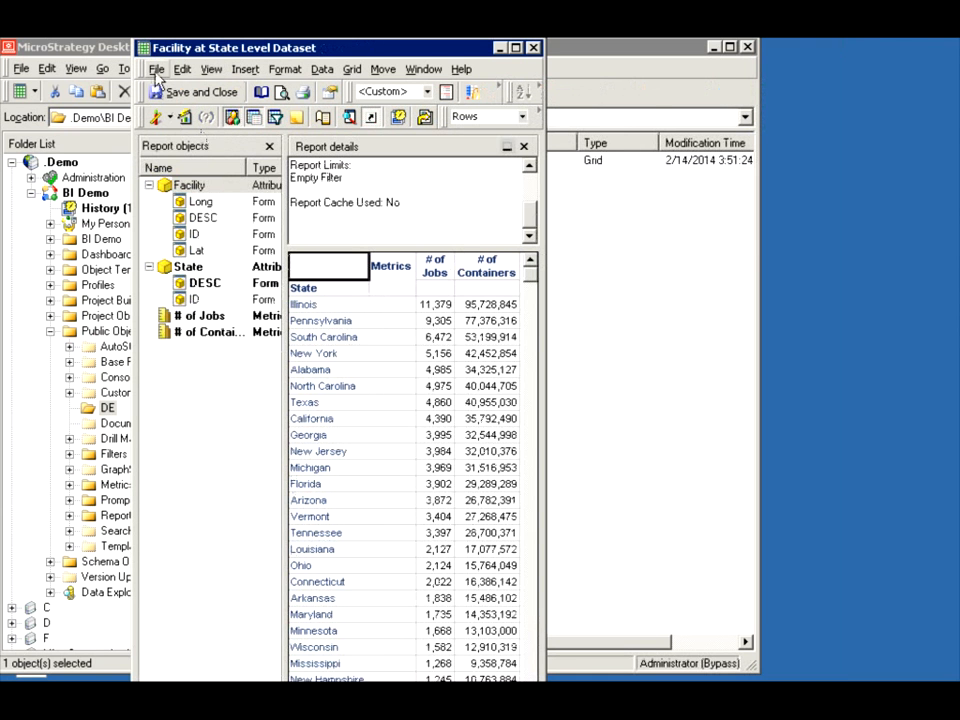
{"action": "left_click", "coordinate": [156, 72]}
{"action": "left_click", "coordinate": [156, 72]}
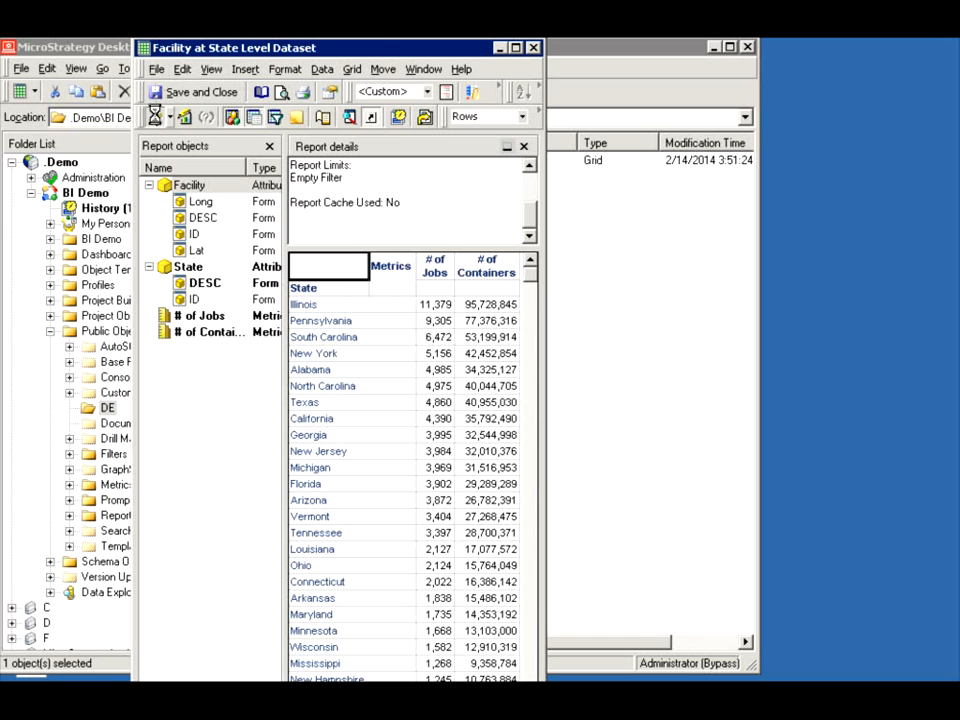
{"action": "left_click", "coordinate": [158, 117]}
- Convert the report to an Intelligent Cube, accepting the automatic compatibility changes, and save it in the DE folder under the proposed name
{"action": "left_click", "coordinate": [334, 70]}
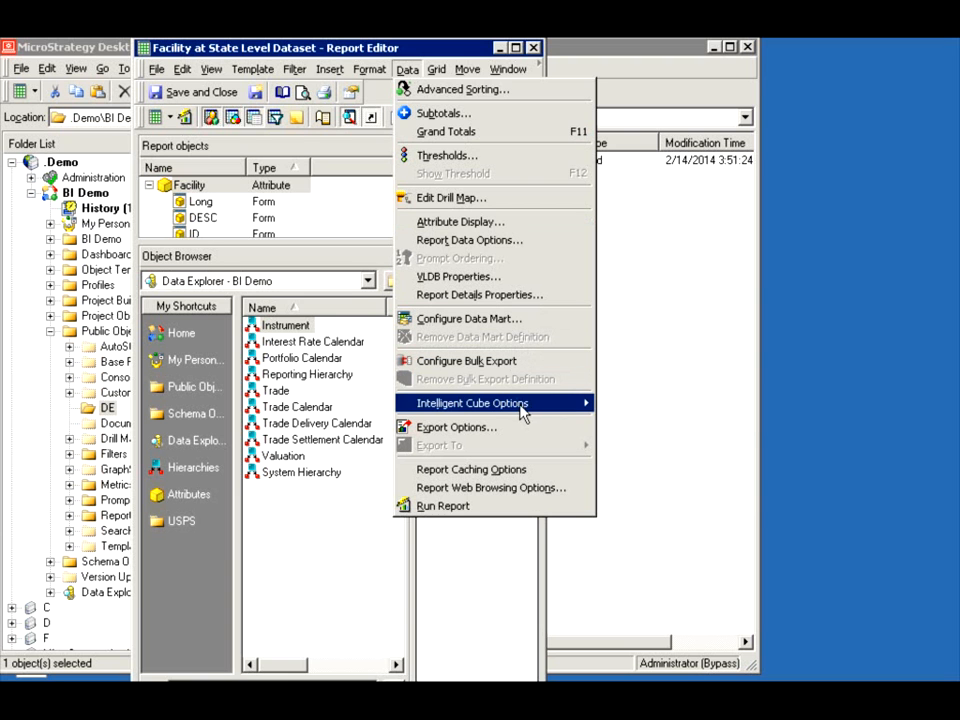
{"action": "mouse_move", "coordinate": [545, 404]}
{"action": "left_click", "coordinate": [622, 410]}
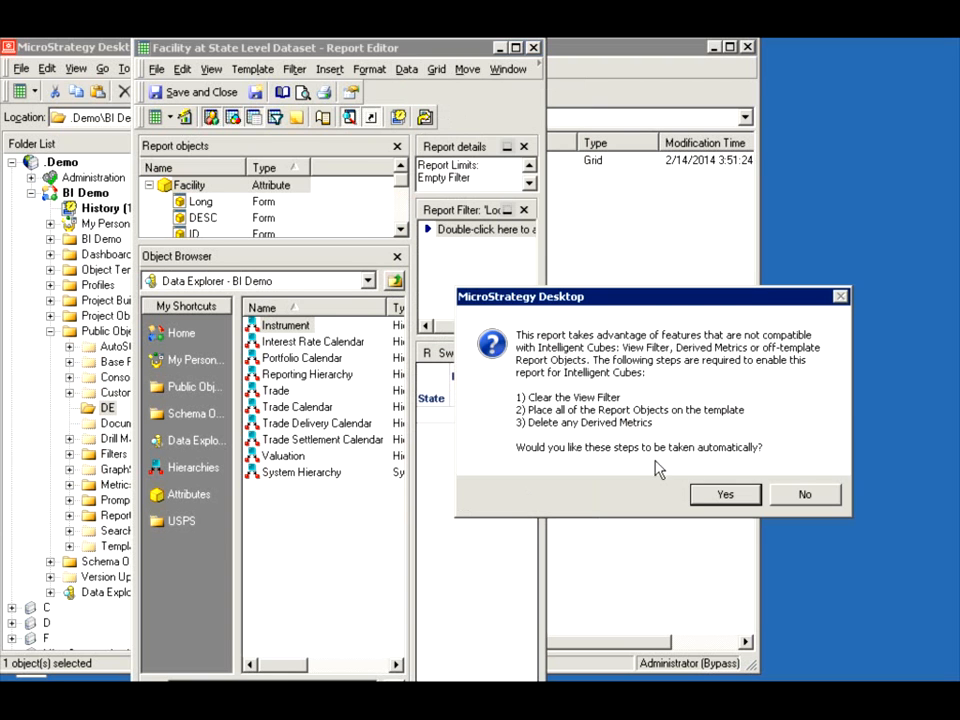
{"action": "left_click", "coordinate": [712, 495]}
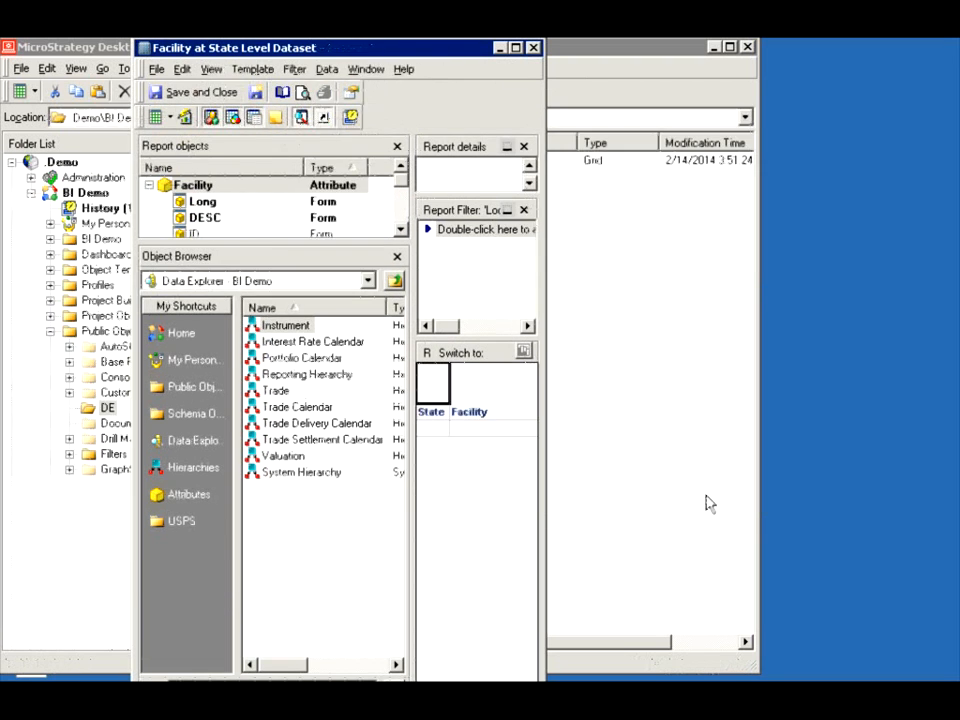
{"action": "left_click", "coordinate": [199, 92]}
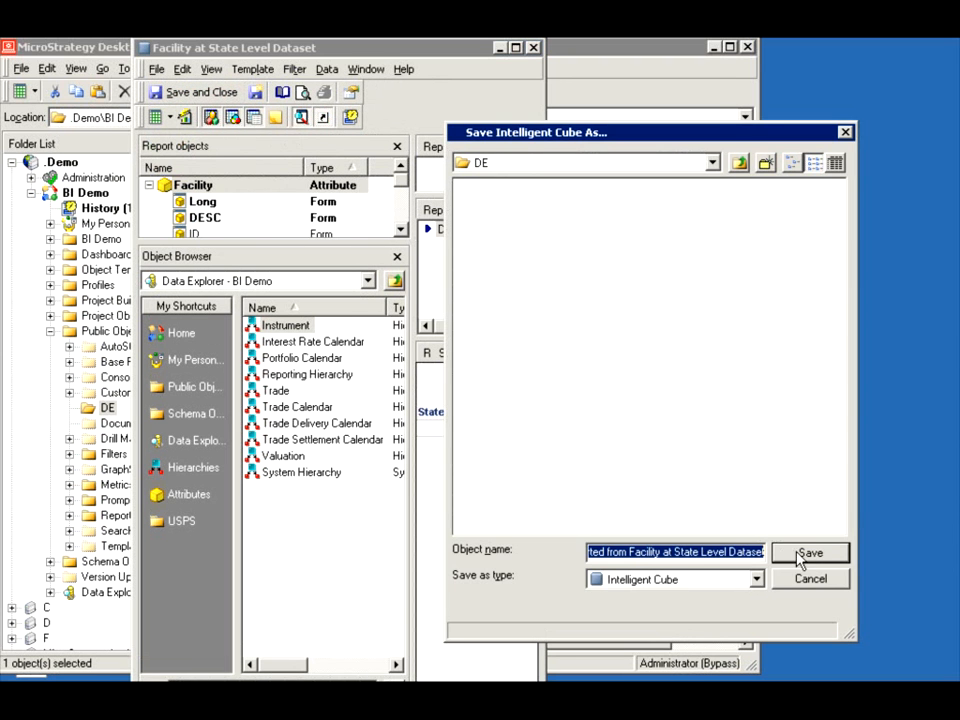
{"action": "left_click", "coordinate": [800, 555]}
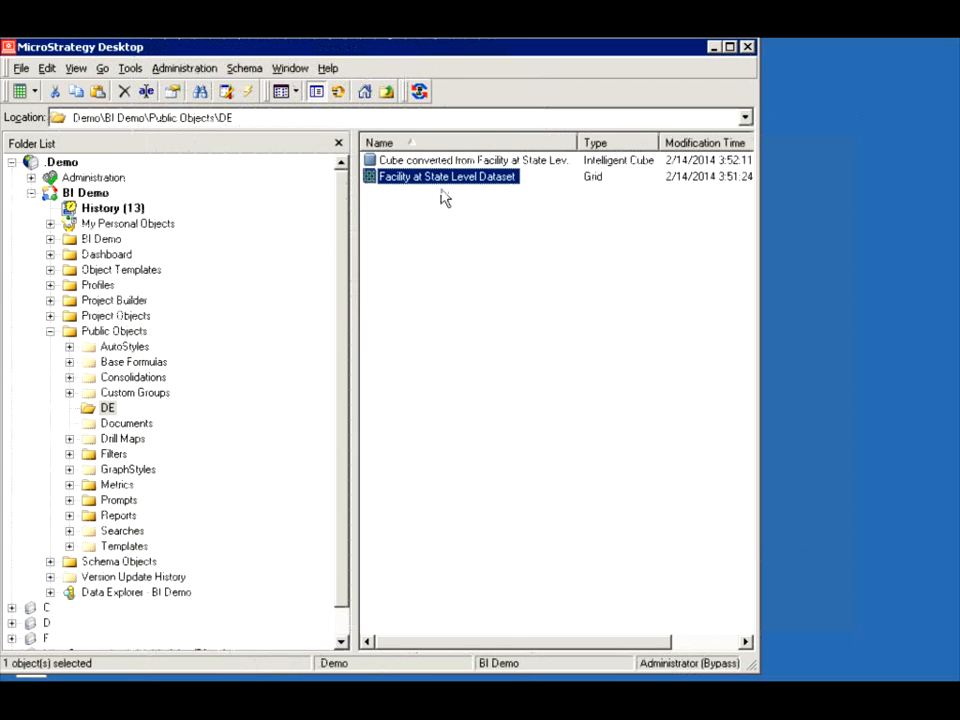
- Run the Intelligent Cube converted from Facility at State Level Dataset and close its window
{"action": "left_click", "coordinate": [433, 163]}
{"action": "double_click", "coordinate": [431, 159]}
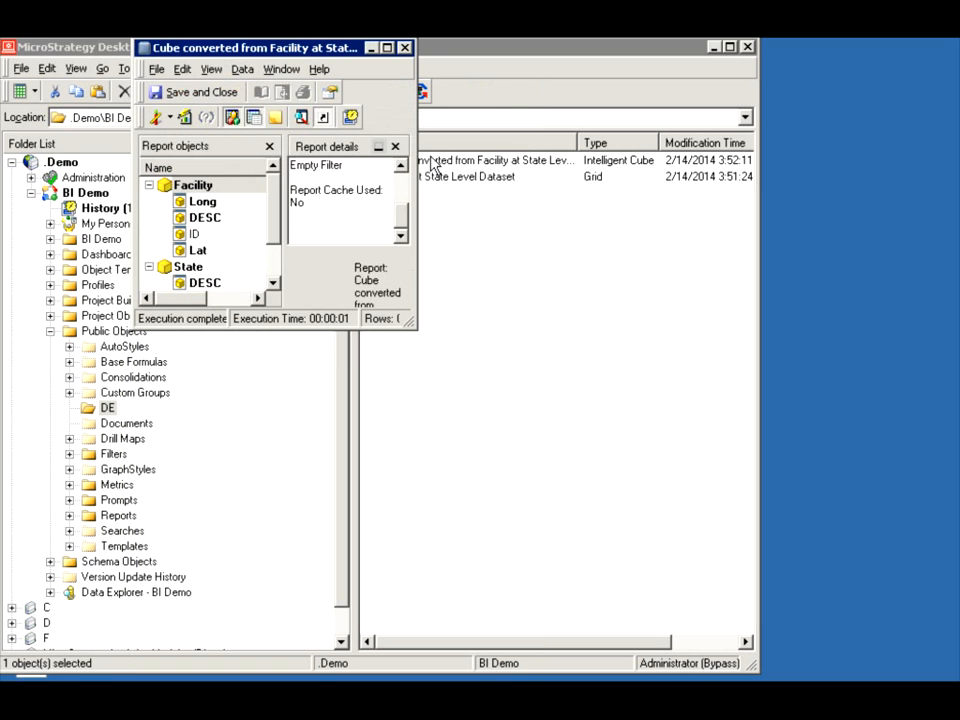
{"action": "left_click", "coordinate": [404, 47]}
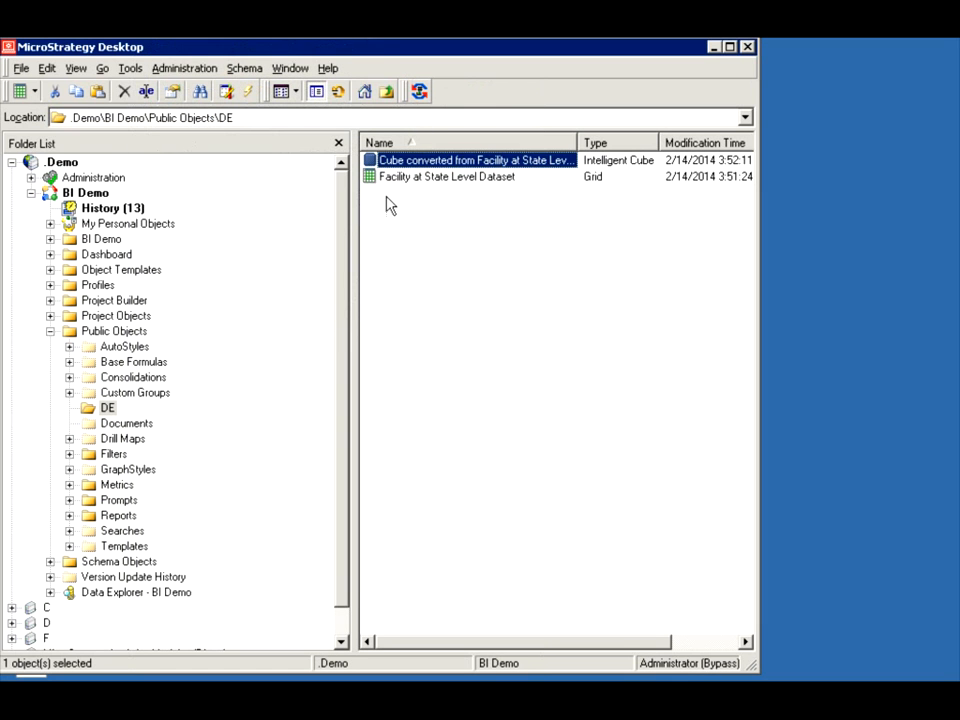
- Duplicate the Facility at State Level Dataset report in the DE folder and rename the copy IC Facility at State Level Dataset
{"action": "left_click", "coordinate": [392, 178]}
{"action": "key", "text": "ctrl+v"}
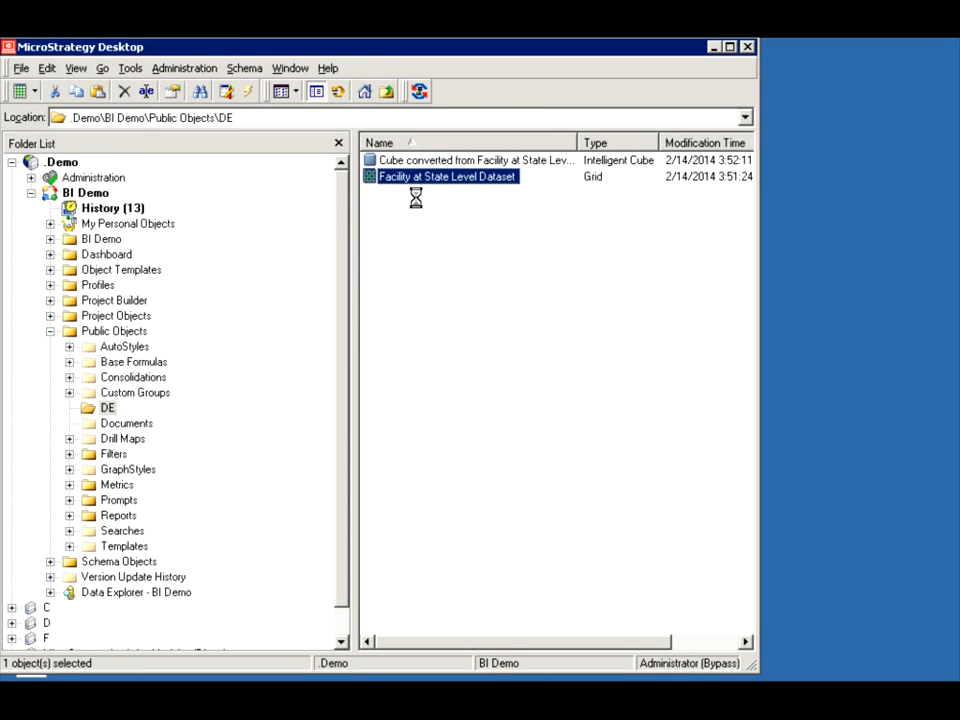
{"action": "left_click", "coordinate": [442, 164]}
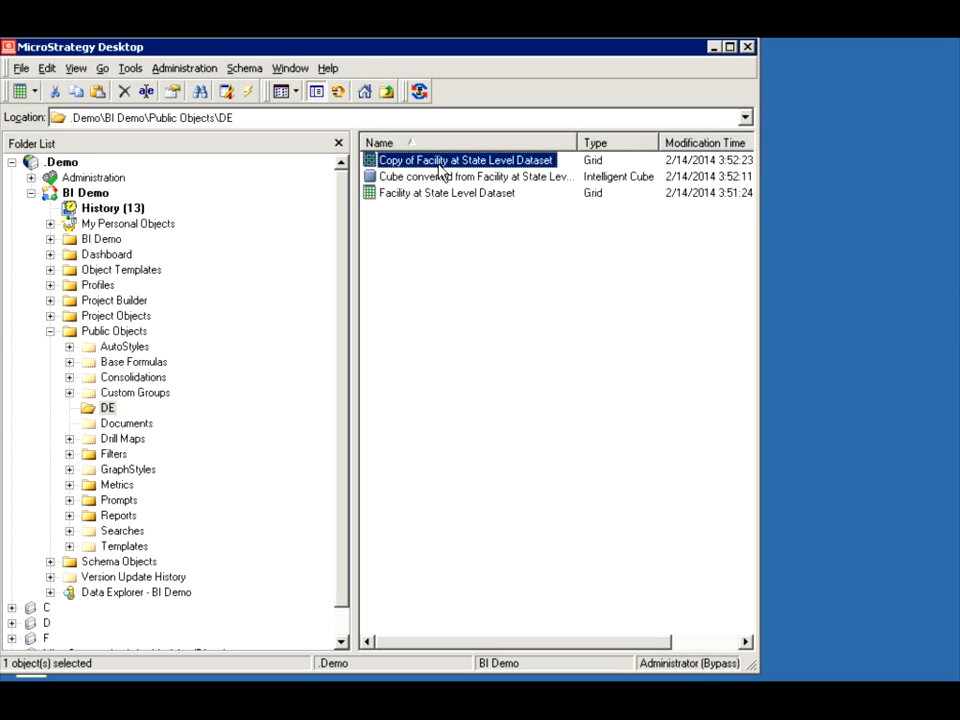
{"action": "key", "text": "F2"}
{"action": "left_click_drag", "start_coordinate": [414, 161], "coordinate": [377, 156]}
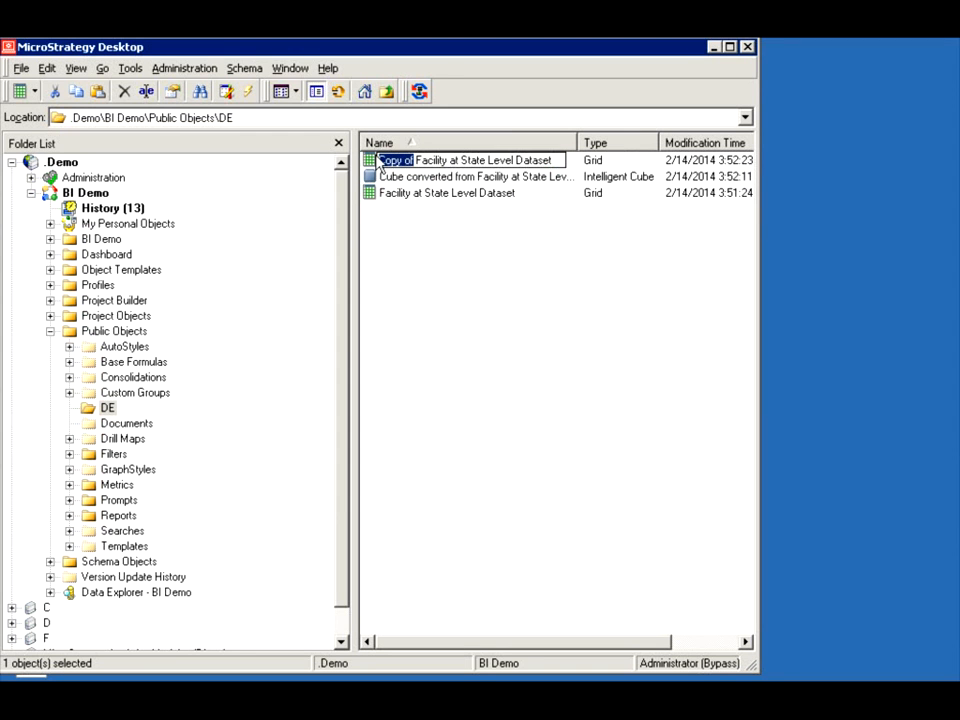
{"action": "type", "text": "IC"}
{"action": "left_click", "coordinate": [428, 252]}
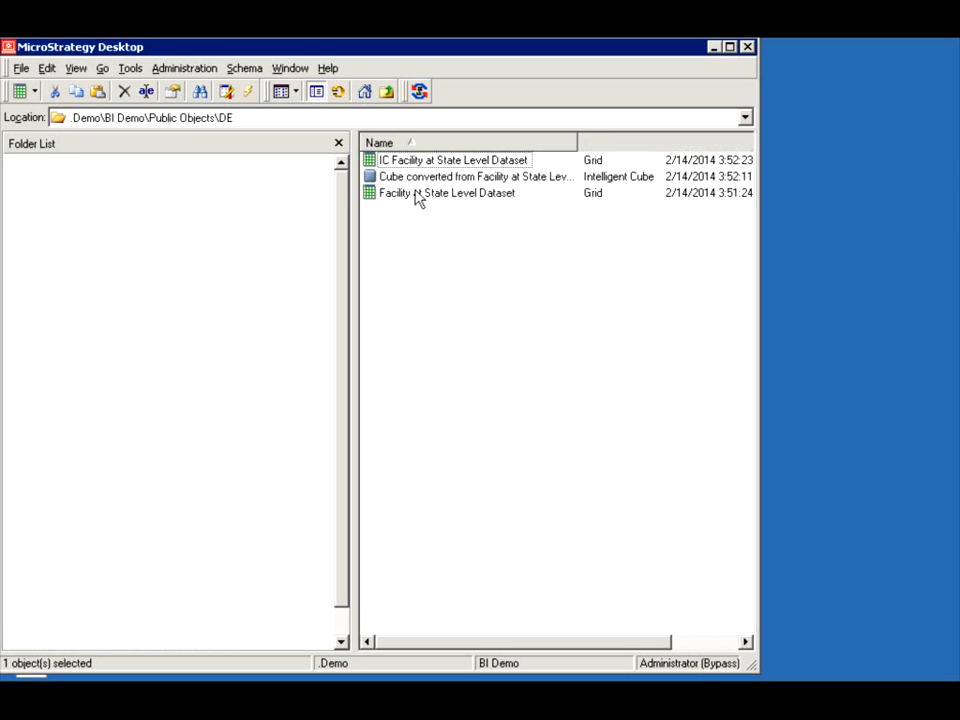
- Open the IC Facility at State Level Dataset report for editing and enlarge its editor window
{"action": "right_click", "coordinate": [395, 168]}
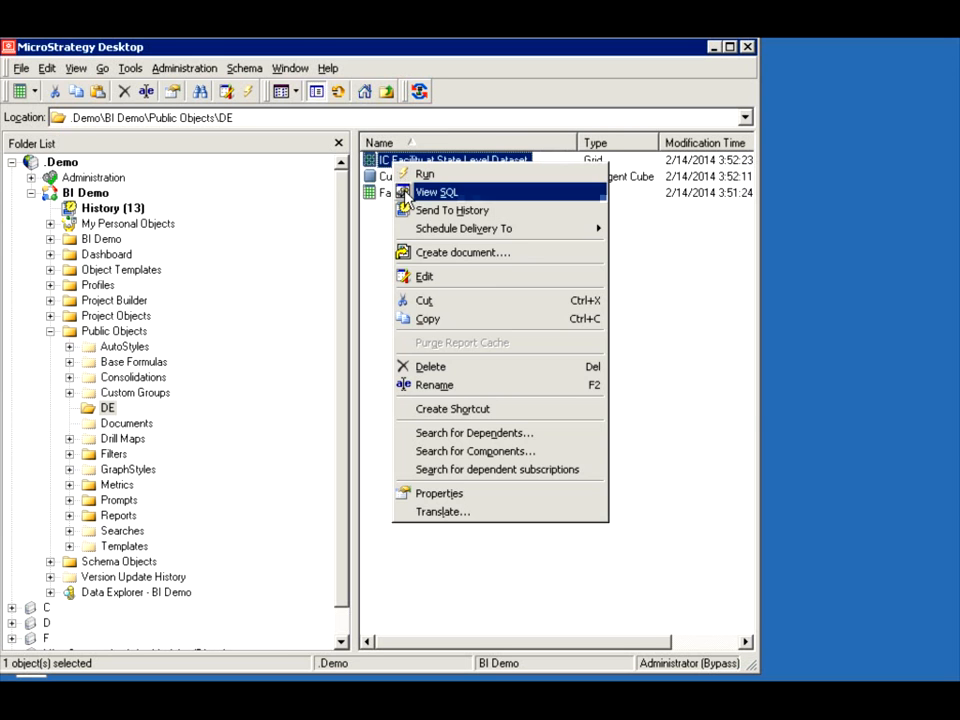
{"action": "left_click", "coordinate": [411, 272]}
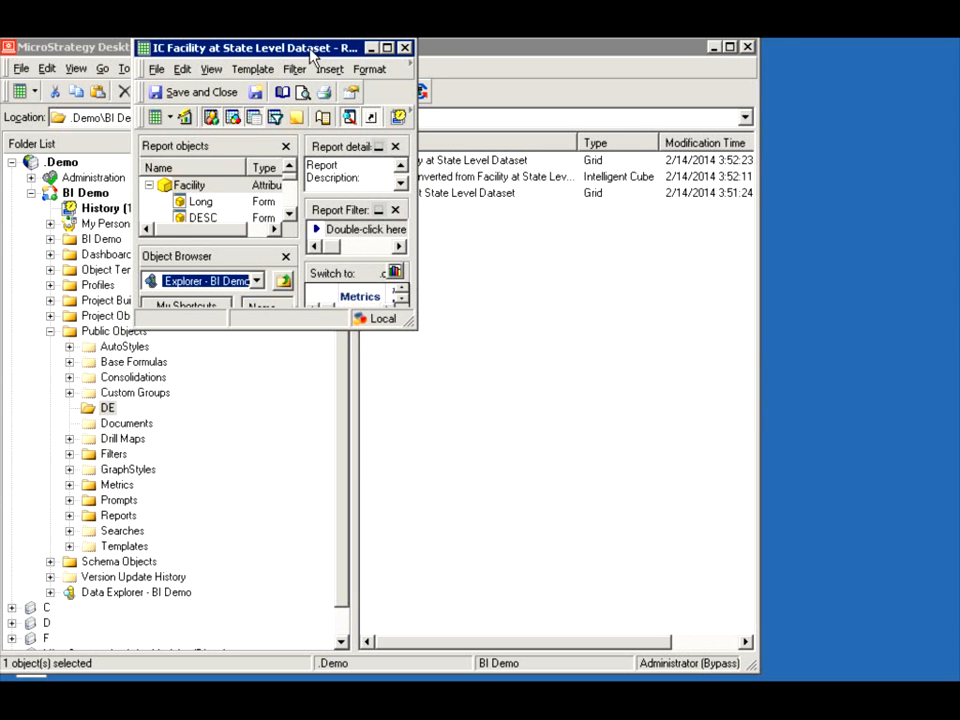
{"action": "left_click_drag", "start_coordinate": [408, 320], "coordinate": [710, 588]}
- Point the report's grid to the Intelligent Cube named Cube converted from Facility at State Level Dataset
{"action": "left_click", "coordinate": [403, 72]}
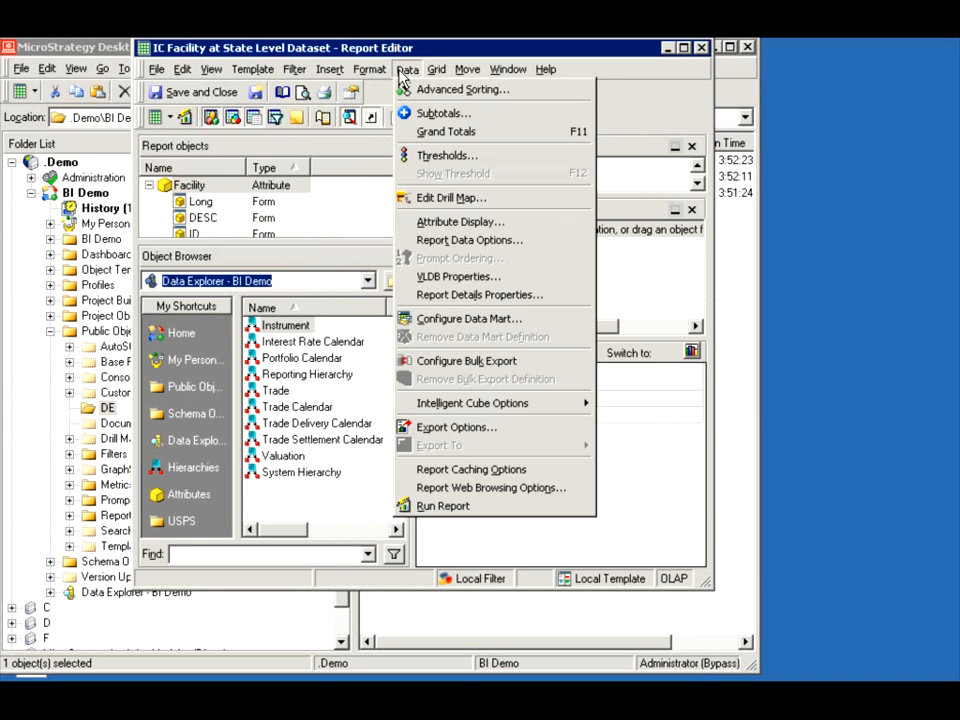
{"action": "mouse_move", "coordinate": [553, 413]}
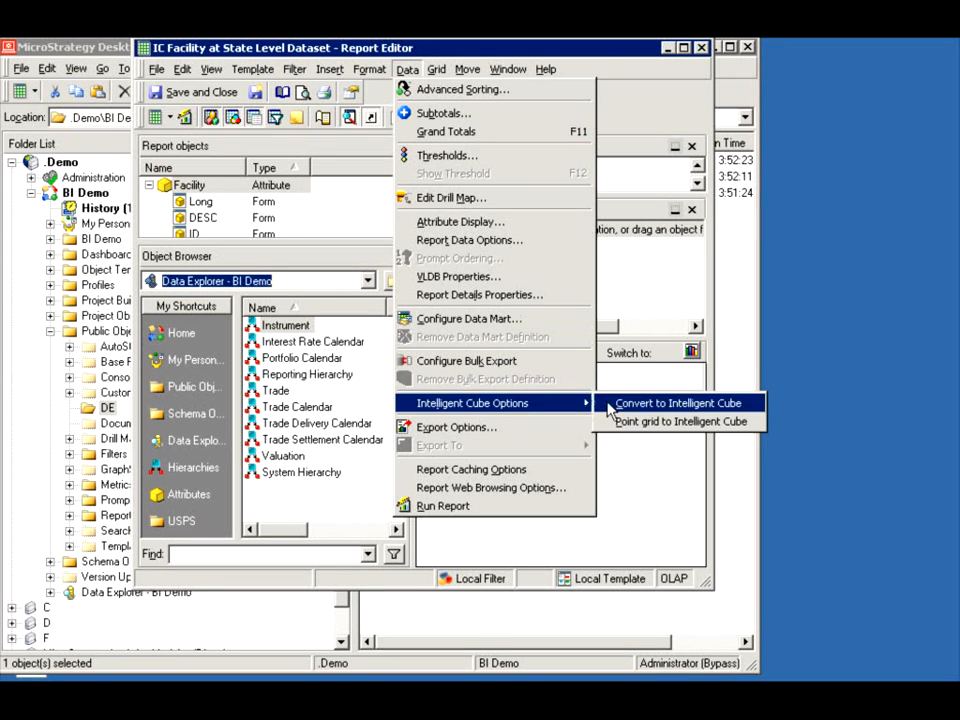
{"action": "left_click", "coordinate": [628, 422]}
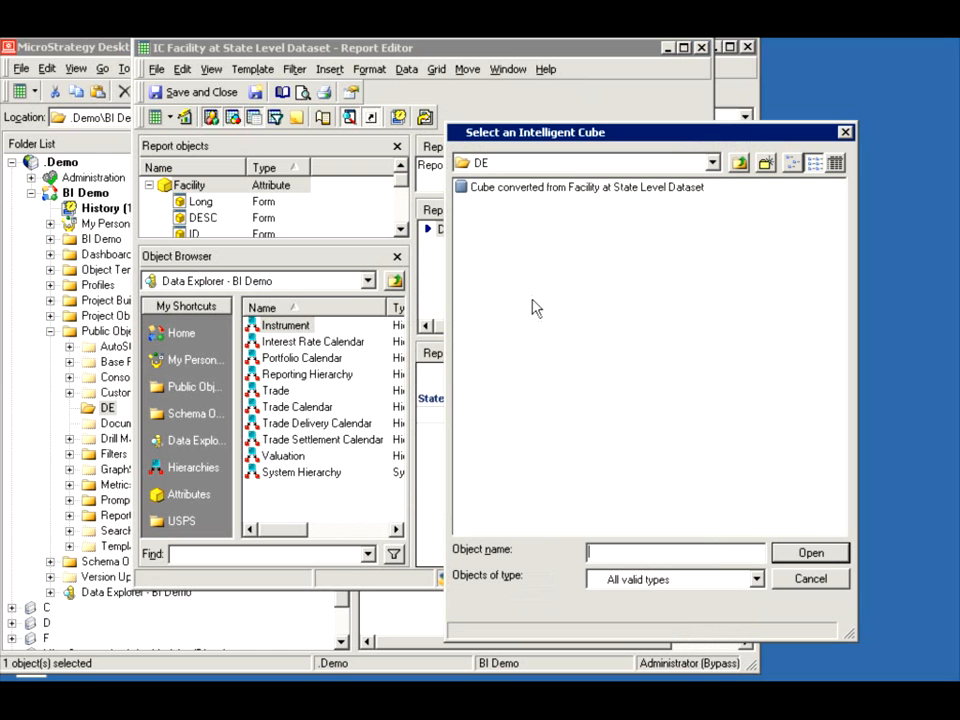
{"action": "left_click", "coordinate": [482, 187]}
{"action": "left_click", "coordinate": [810, 553]}
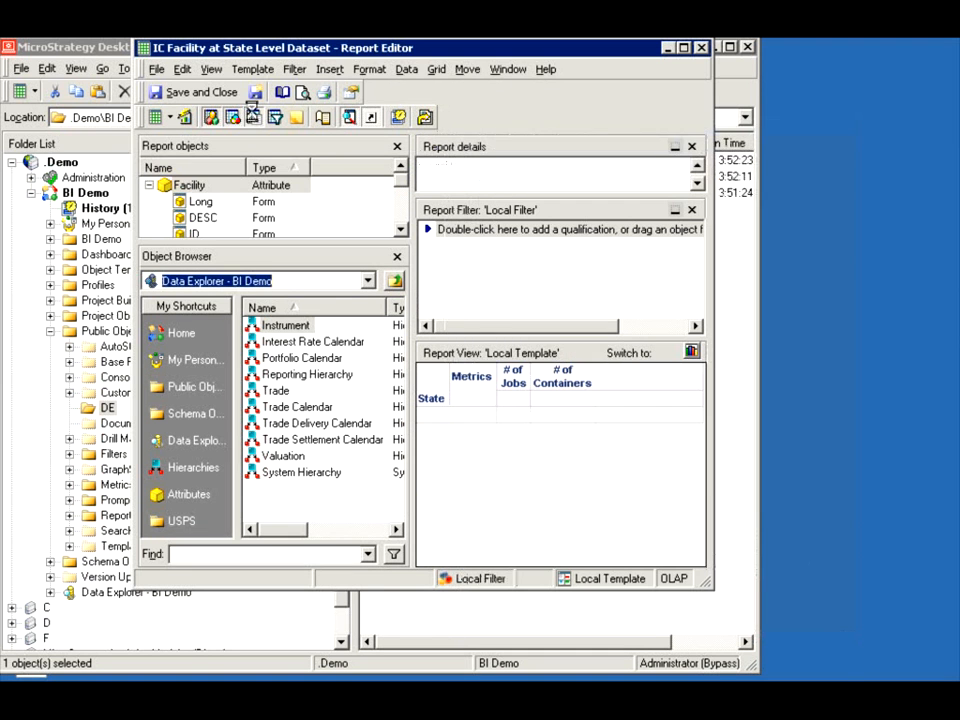
- Save and close the IC Facility at State Level Dataset report
{"action": "left_click", "coordinate": [186, 92]}
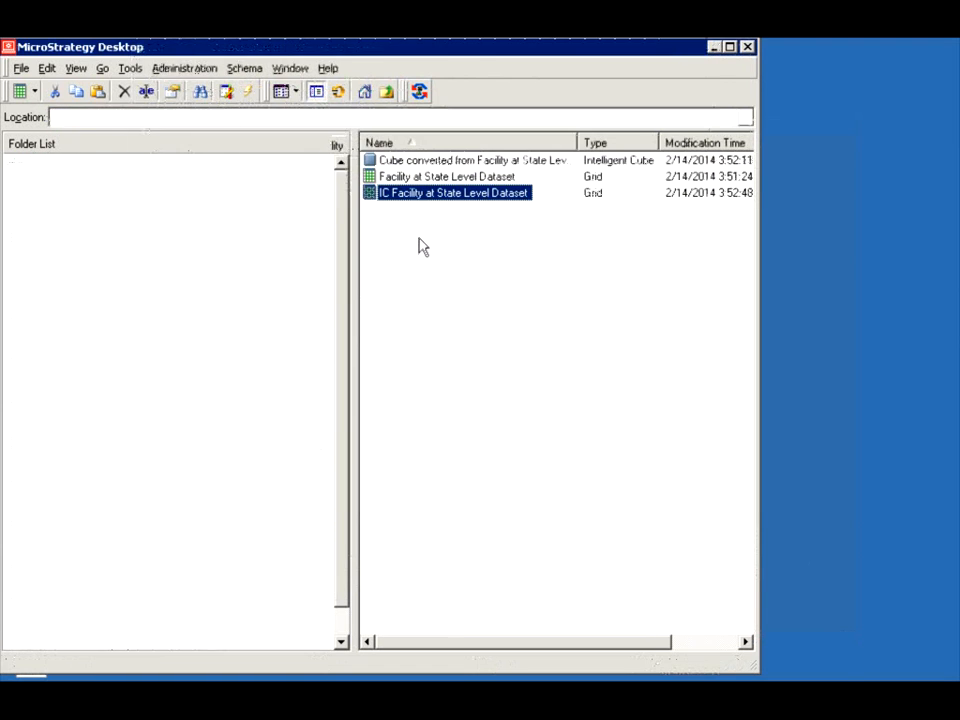
{"action": "left_click", "coordinate": [421, 176]}
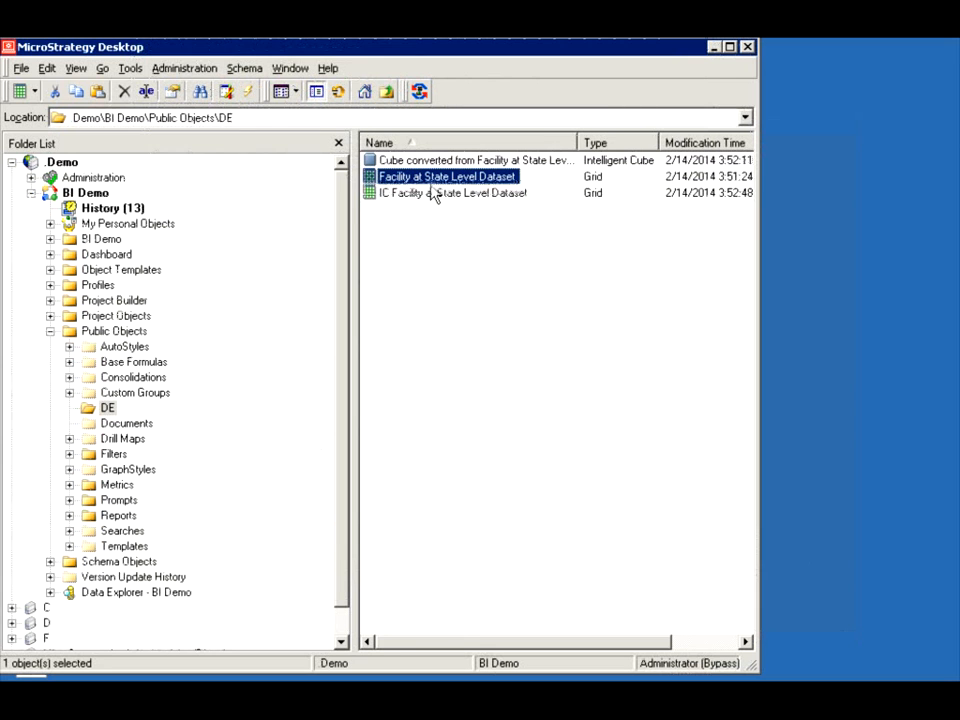
{"action": "left_click", "coordinate": [428, 194]}
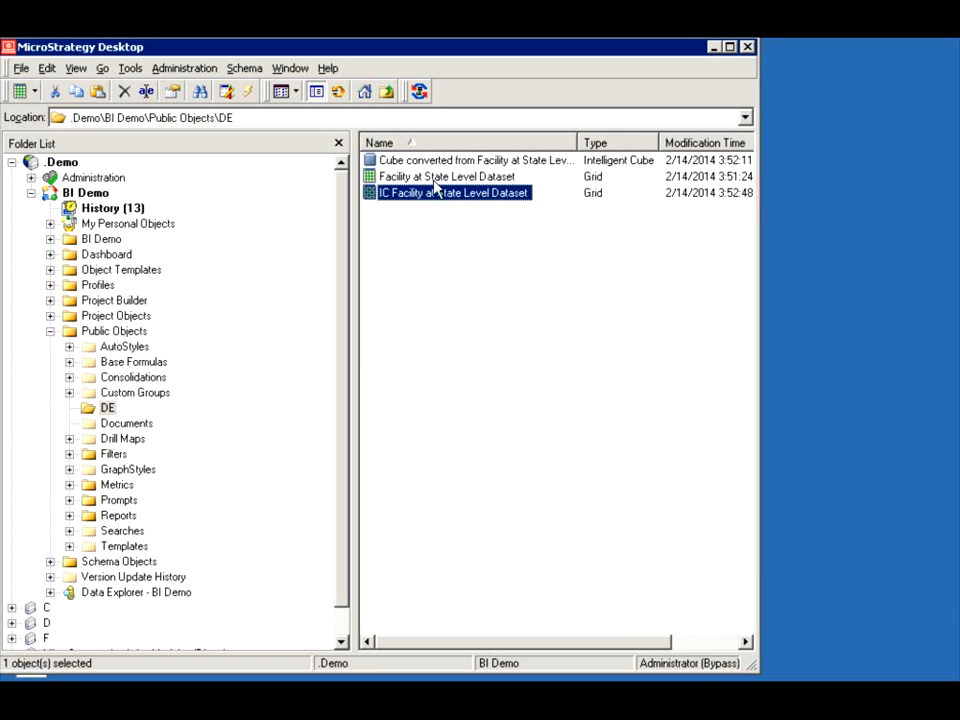
{"action": "left_click", "coordinate": [423, 178]}
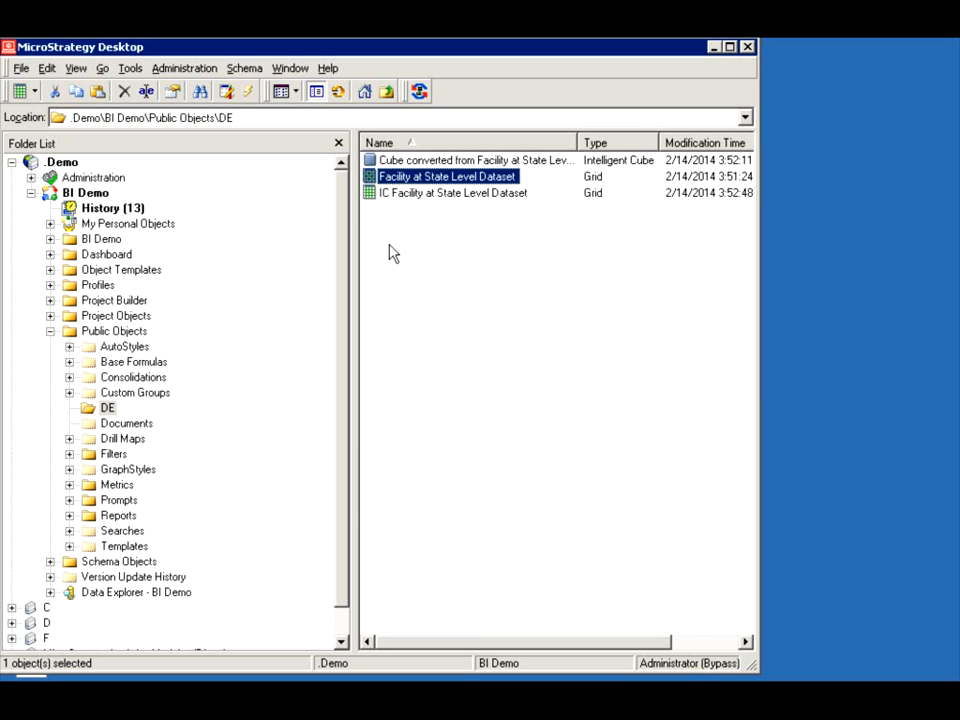
- Create a new document in the DE folder from the 01 Blank Dashboard template
{"action": "right_click", "coordinate": [382, 231]}
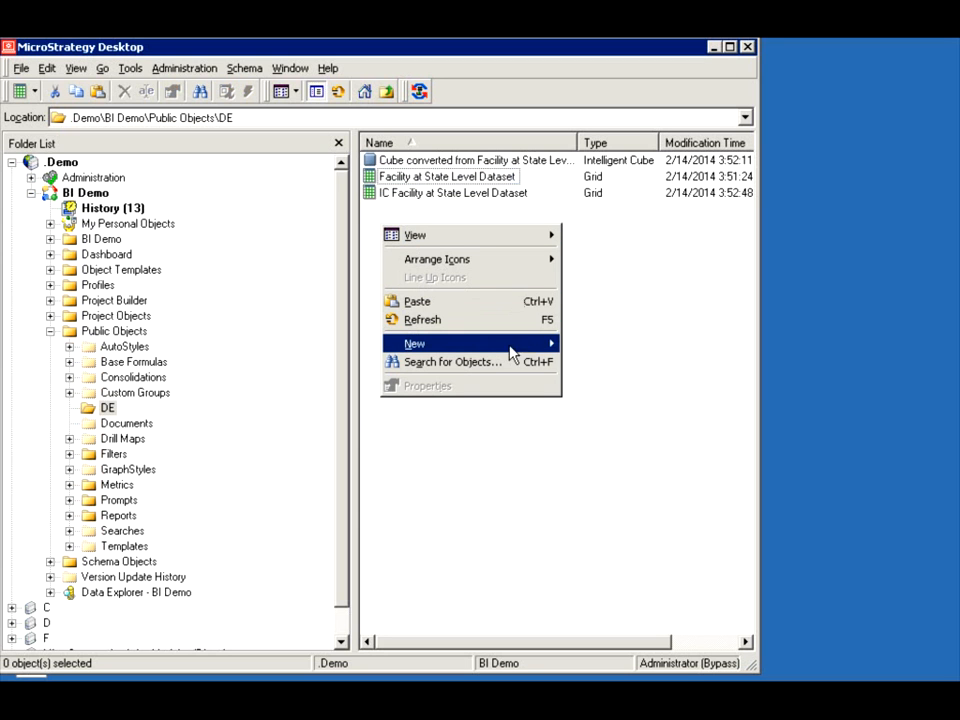
{"action": "mouse_move", "coordinate": [510, 350]}
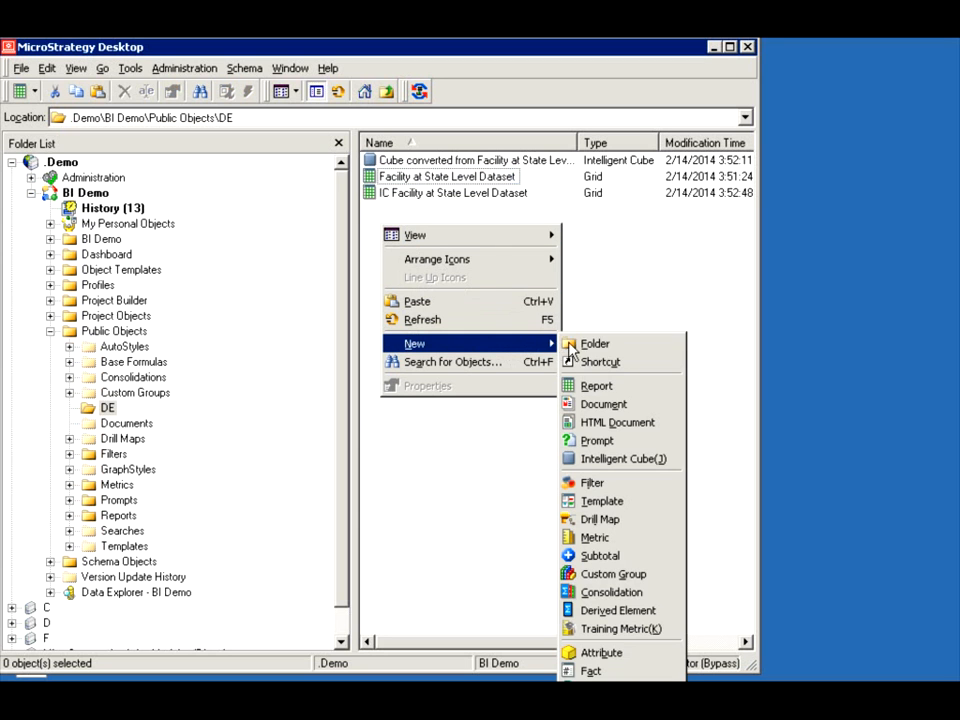
{"action": "left_click", "coordinate": [590, 404]}
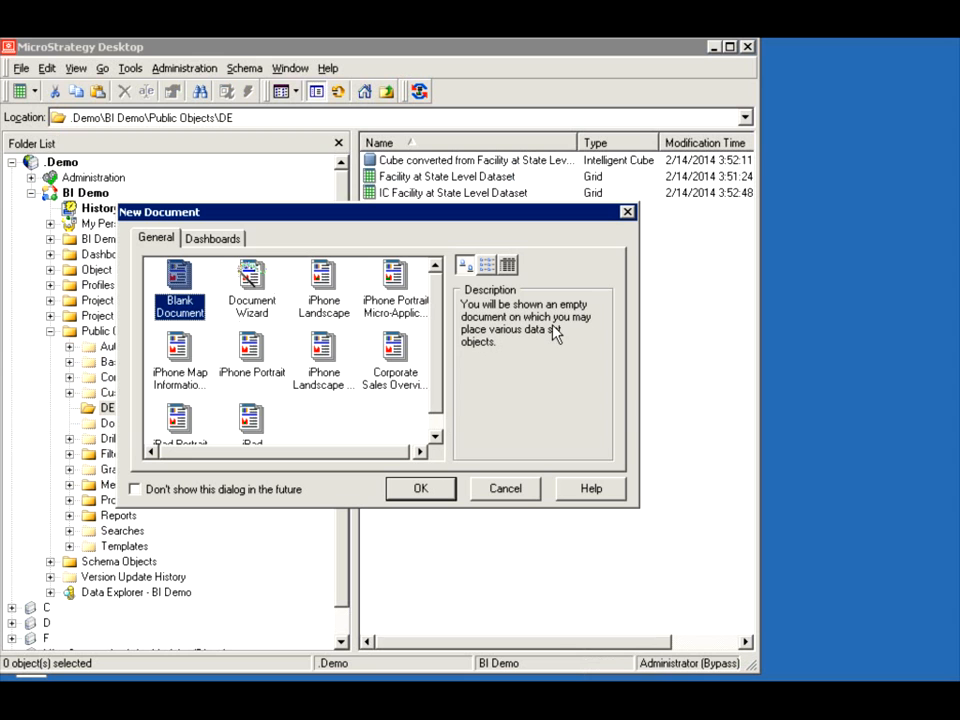
{"action": "left_click", "coordinate": [213, 237]}
{"action": "left_click", "coordinate": [205, 305]}
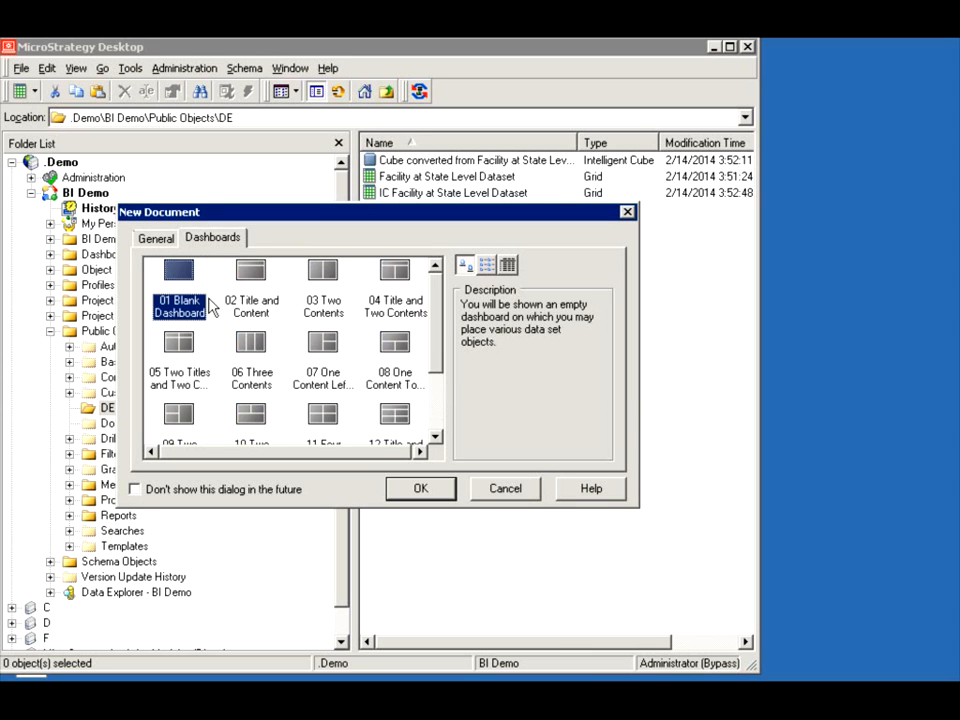
{"action": "left_click", "coordinate": [425, 490]}
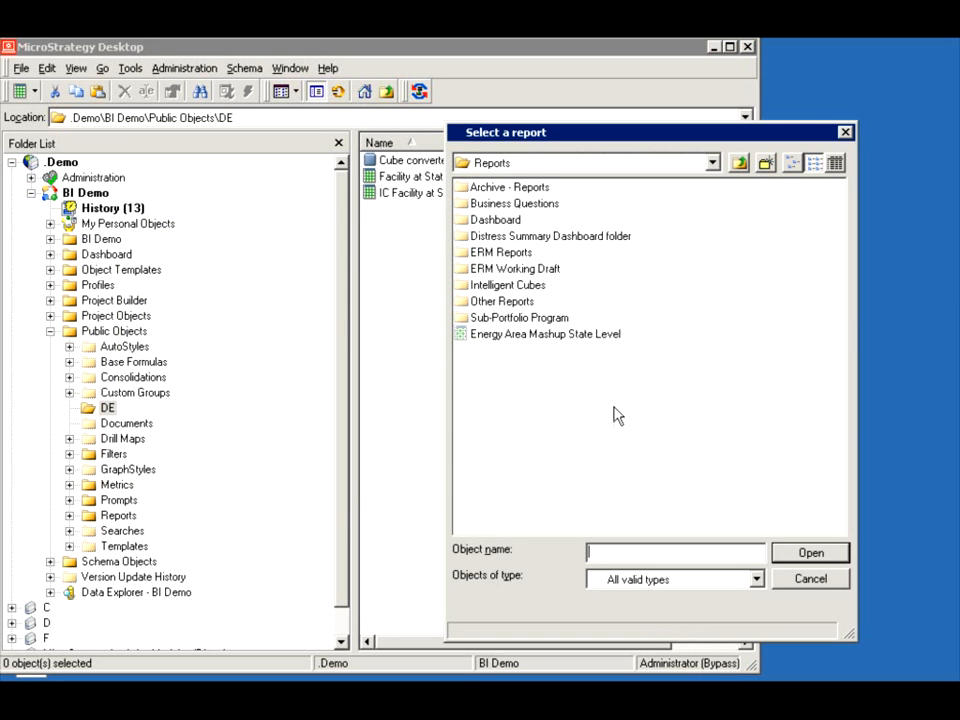
- Choose the Facility at State Level Dataset report from Public Objects > DE as the new dashboard's dataset
{"action": "left_click", "coordinate": [713, 168]}
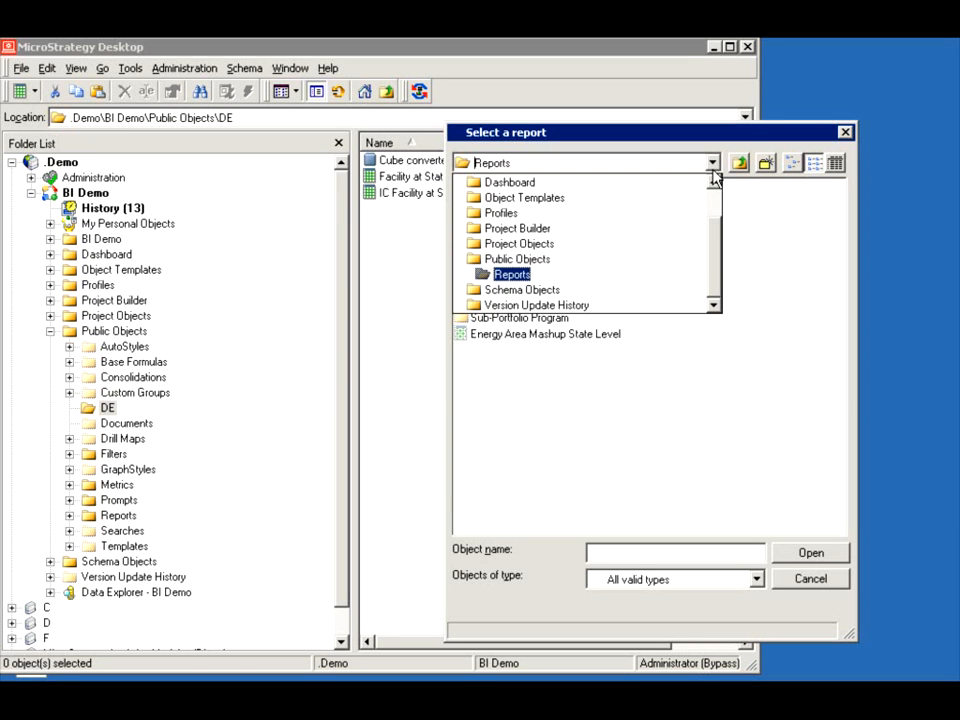
{"action": "left_click", "coordinate": [530, 260]}
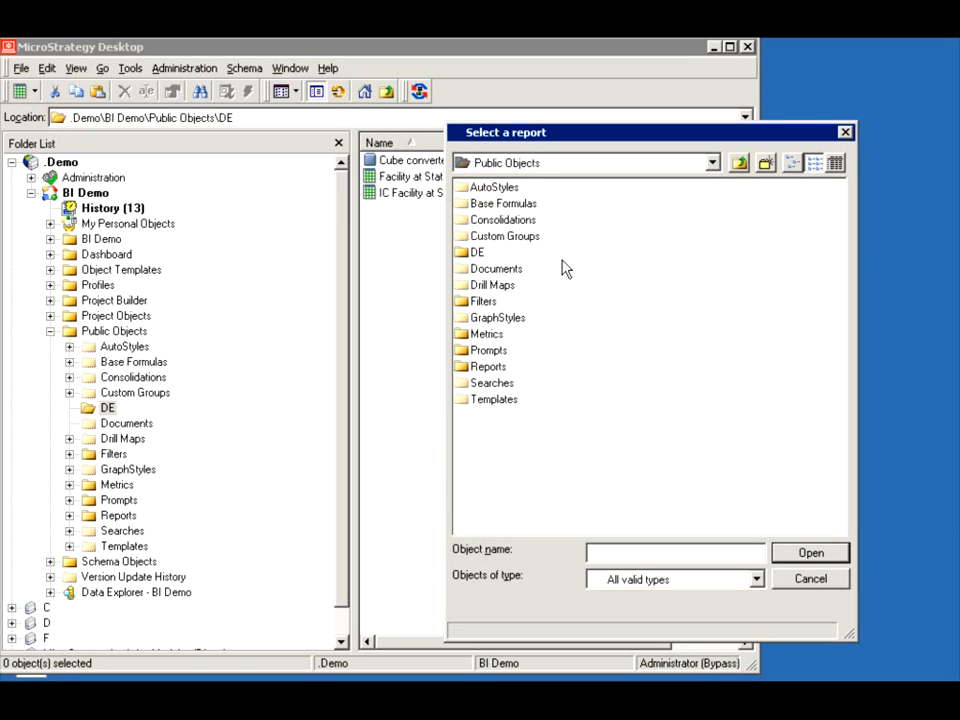
{"action": "double_click", "coordinate": [476, 254]}
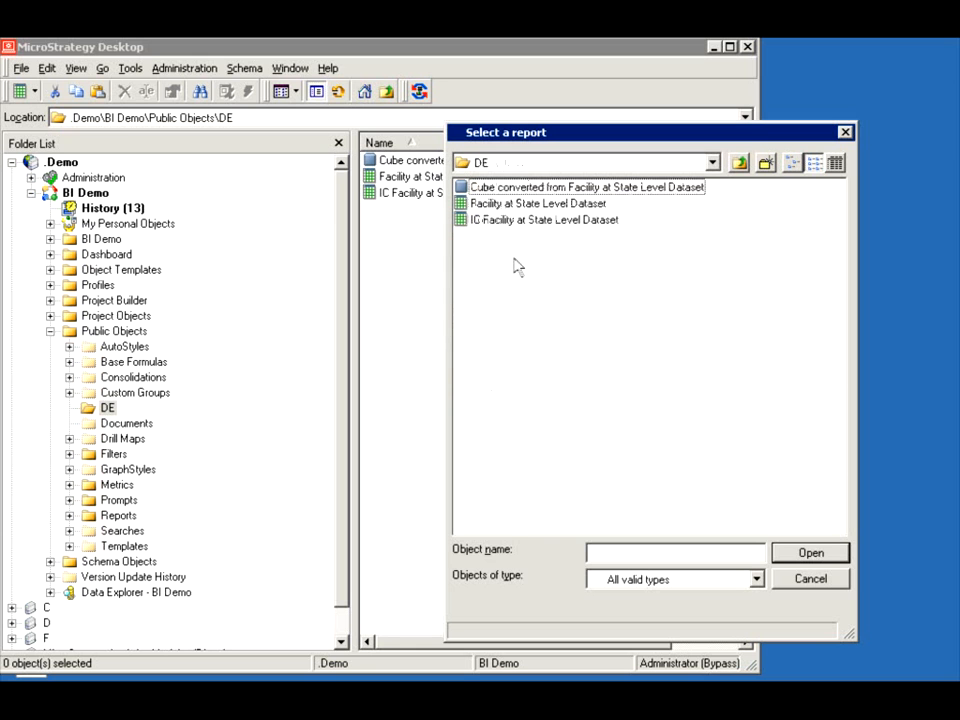
{"action": "left_click", "coordinate": [500, 205]}
{"action": "left_click", "coordinate": [786, 555]}
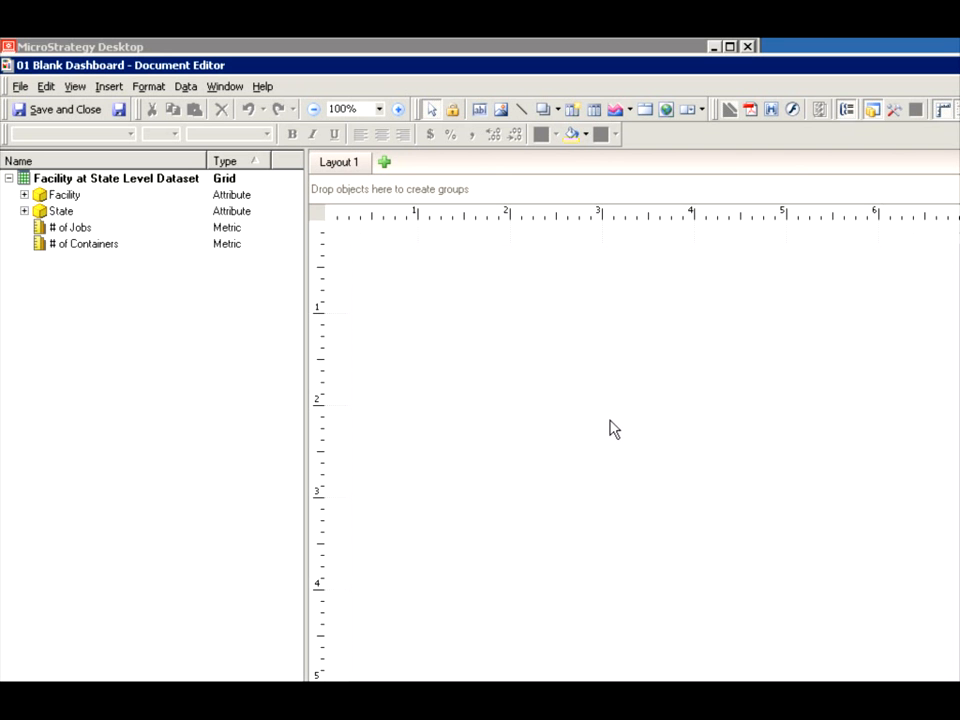
- Add the Facility at State Level Dataset grid to the layout with formatting and move it about 1 inch in from the layout's left edge
{"action": "right_click", "coordinate": [86, 182]}
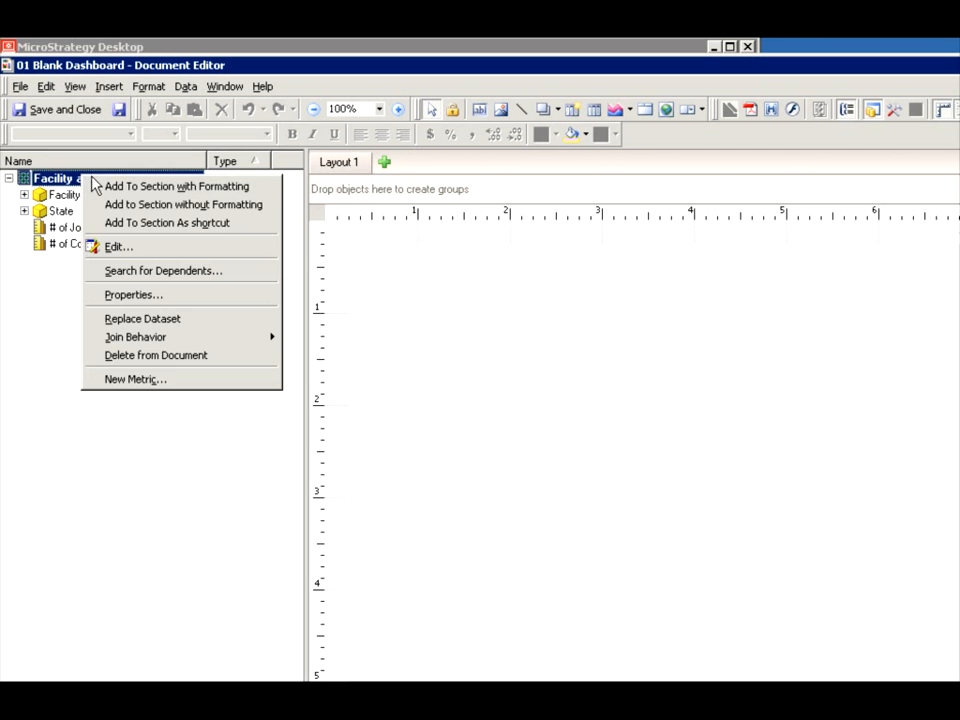
{"action": "left_click", "coordinate": [113, 191]}
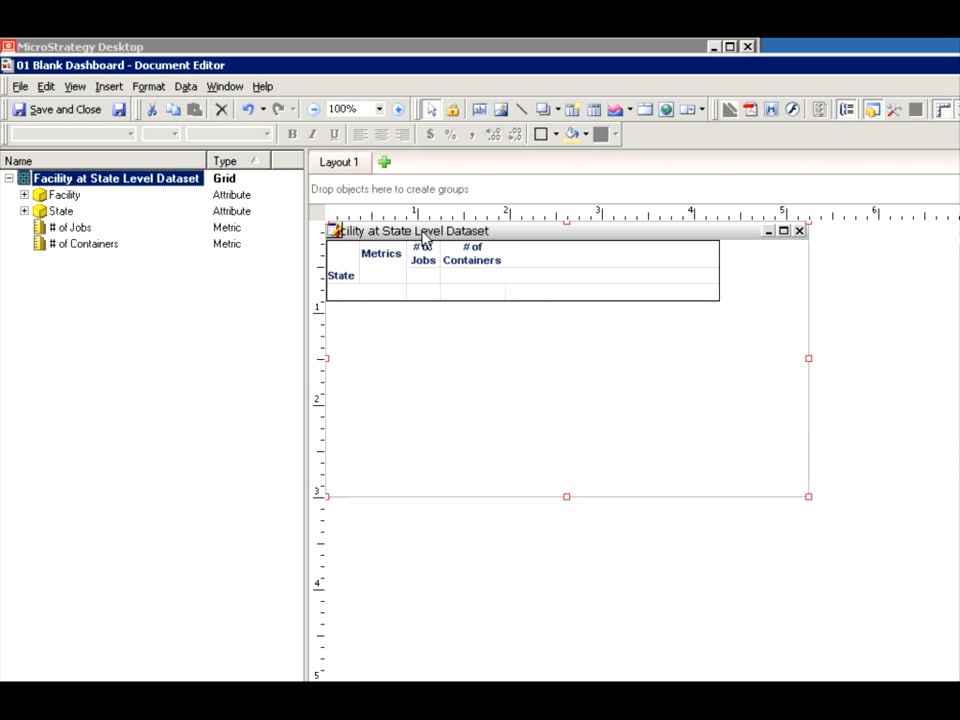
{"action": "left_click_drag", "start_coordinate": [442, 247], "coordinate": [533, 314]}
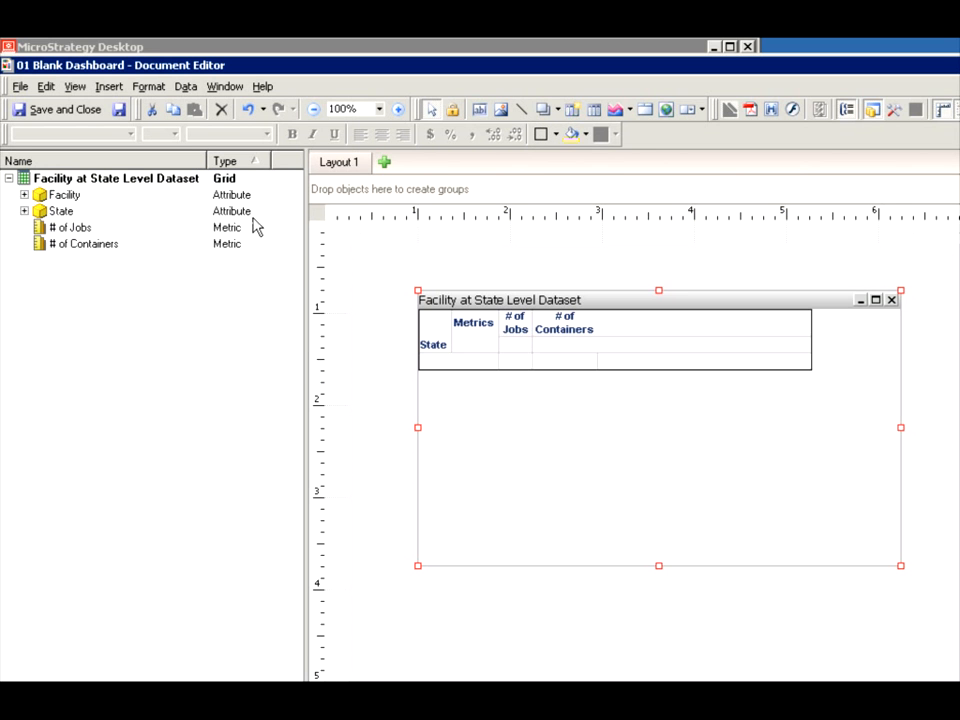
- Save the dashboard in the DE folder as 01 Blank Dashboard and close its editor
{"action": "left_click", "coordinate": [88, 112]}
{"action": "left_click", "coordinate": [797, 558]}
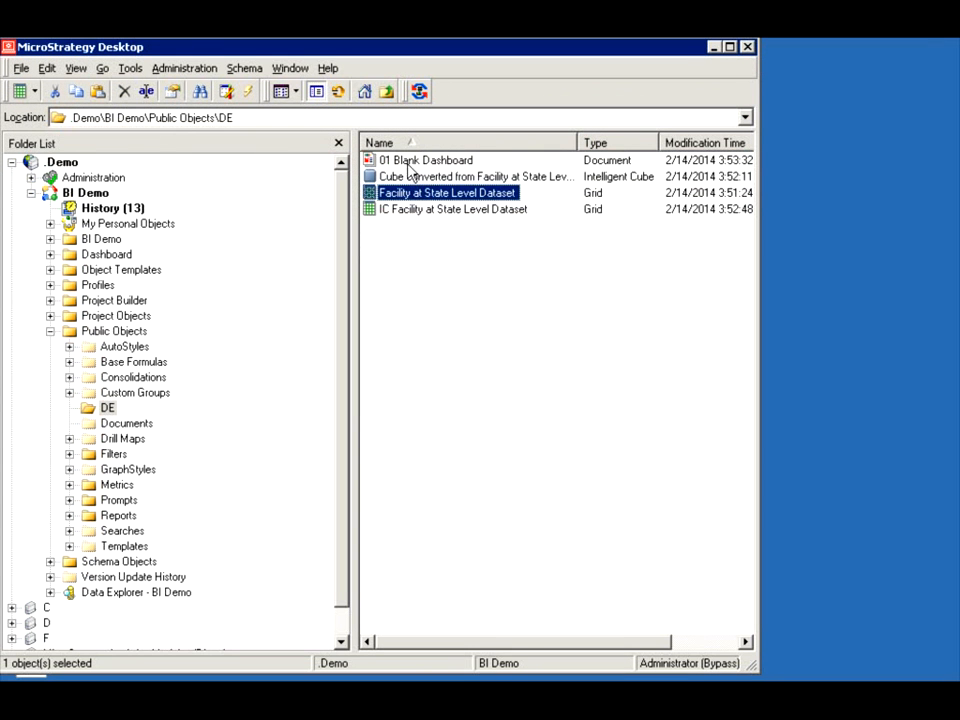
- Review how the dashboard, the Intelligent Cube and the two dataset reports in the DE folder relate to each other
{"action": "left_click", "coordinate": [407, 165]}
{"action": "left_click", "coordinate": [414, 194]}
{"action": "left_click", "coordinate": [405, 178]}
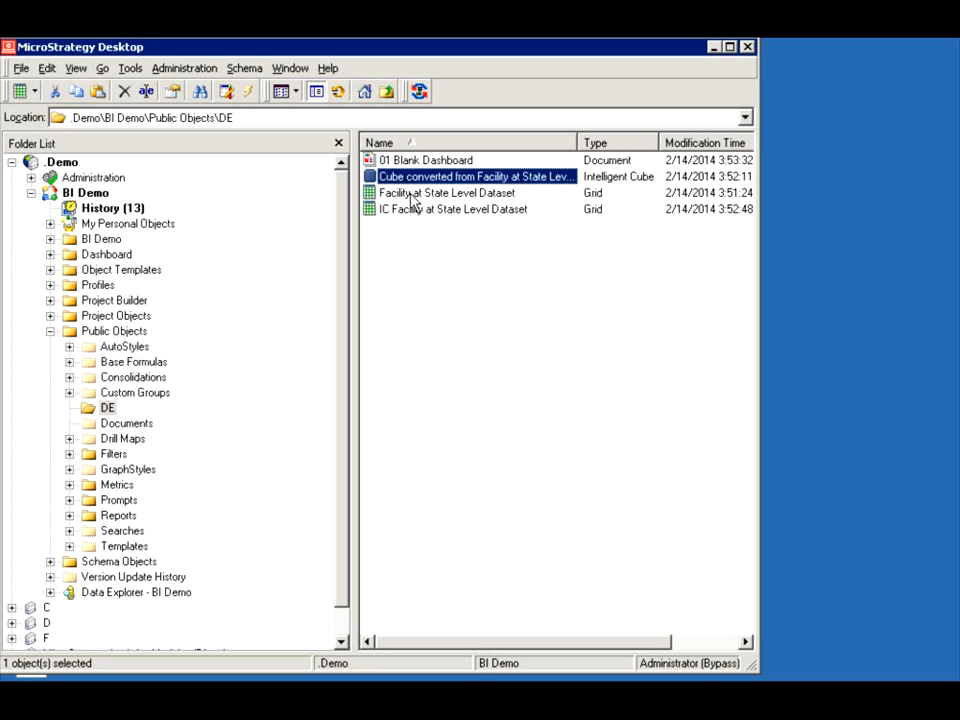
{"action": "left_click", "coordinate": [413, 195]}
{"action": "left_click", "coordinate": [408, 211]}
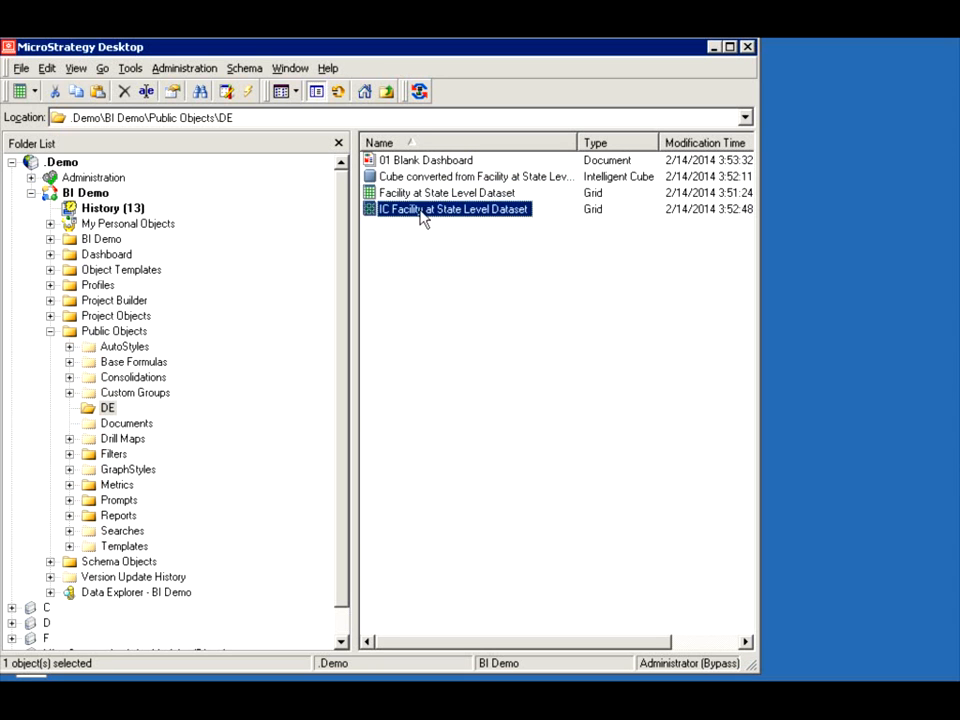
{"action": "left_click", "coordinate": [407, 180]}
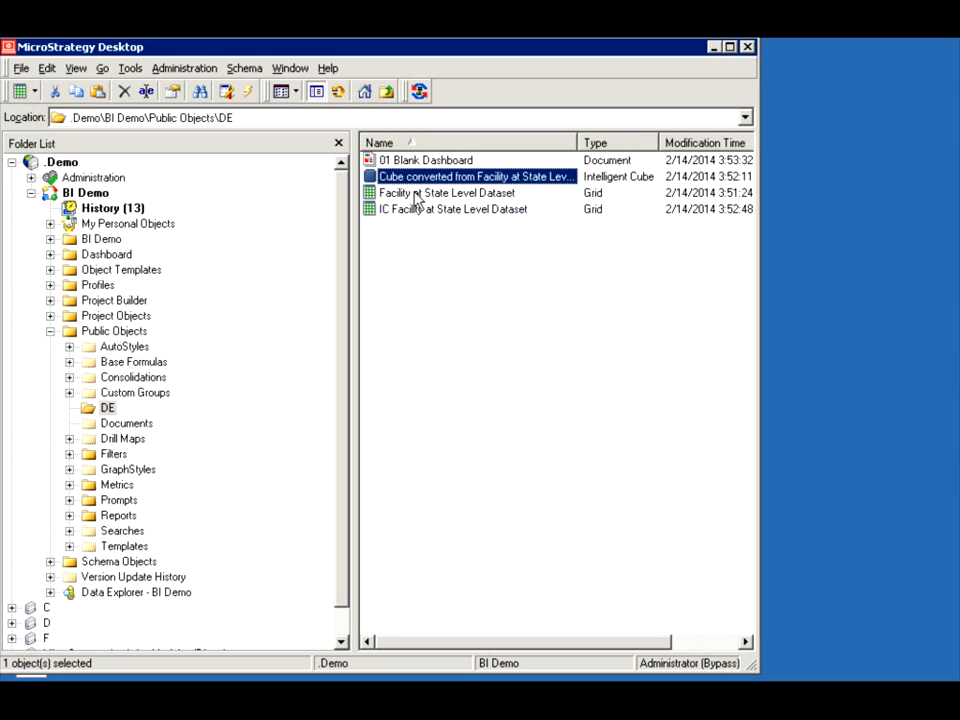
{"action": "left_click", "coordinate": [416, 197]}
{"action": "left_click", "coordinate": [412, 210]}
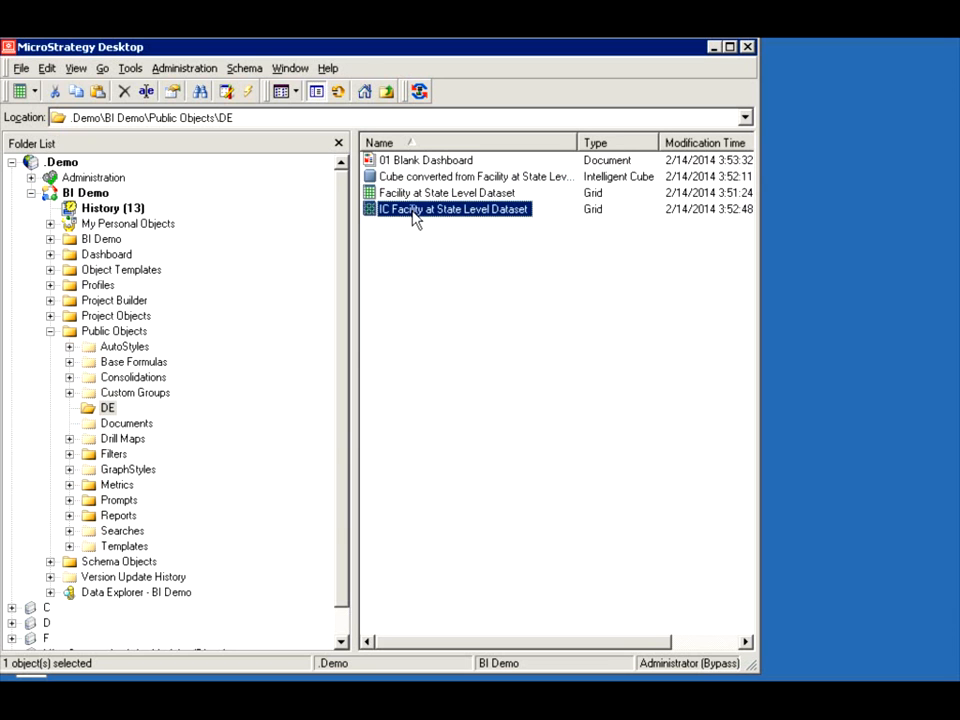
{"action": "left_click", "coordinate": [401, 161]}
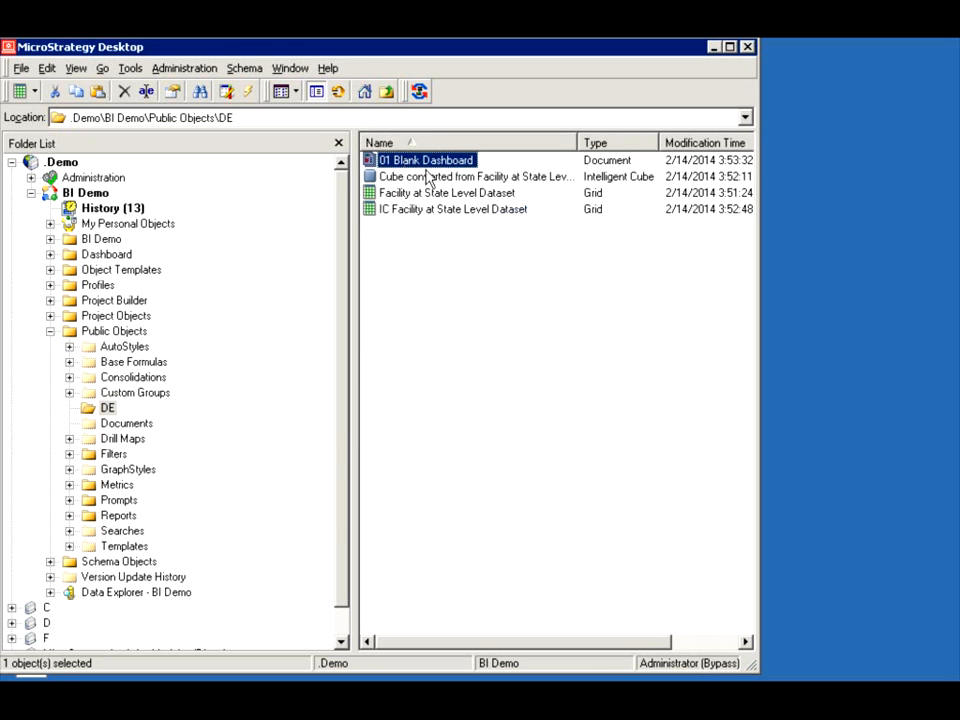
{"action": "left_click", "coordinate": [405, 213]}
{"action": "left_click", "coordinate": [406, 163]}
{"action": "left_click", "coordinate": [449, 192]}
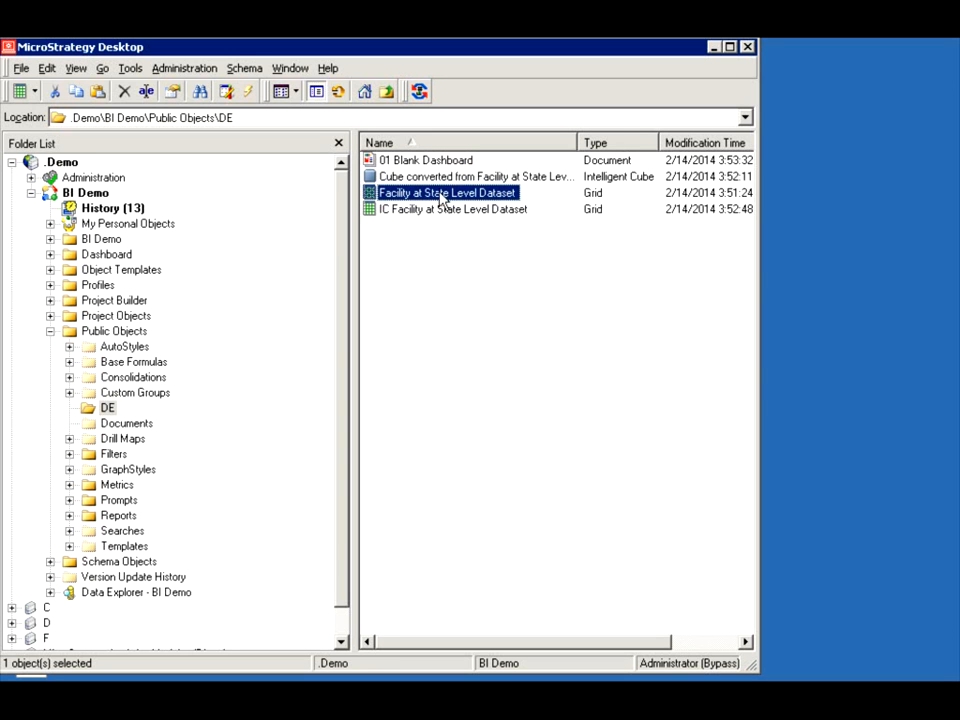
{"action": "left_click", "coordinate": [450, 198]}
{"action": "left_click", "coordinate": [415, 210]}
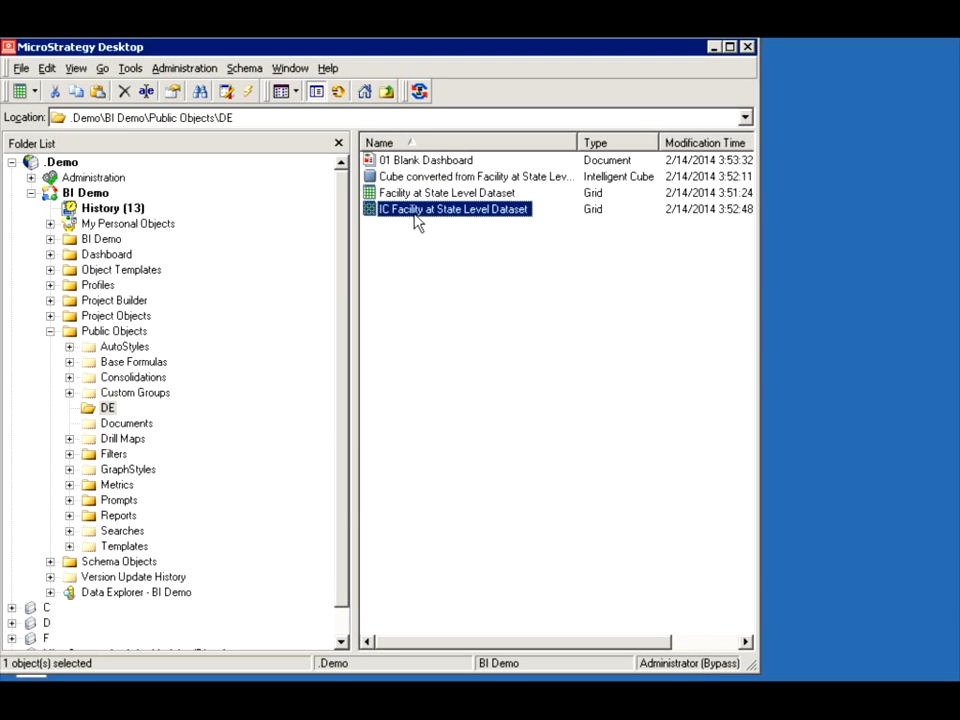
- Set the Intelligent Cube and the Facility at State Level Dataset report to Hidden in their shared properties
{"action": "left_click", "coordinate": [476, 179]}
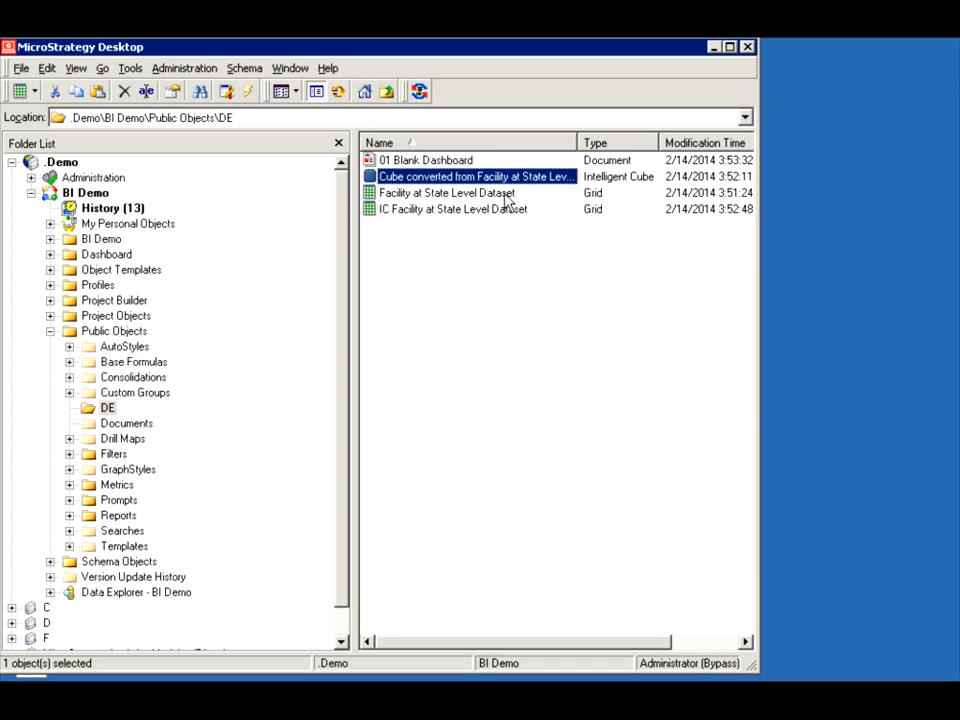
{"action": "left_click", "coordinate": [505, 195], "text": "ctrl"}
{"action": "right_click", "coordinate": [505, 195]}
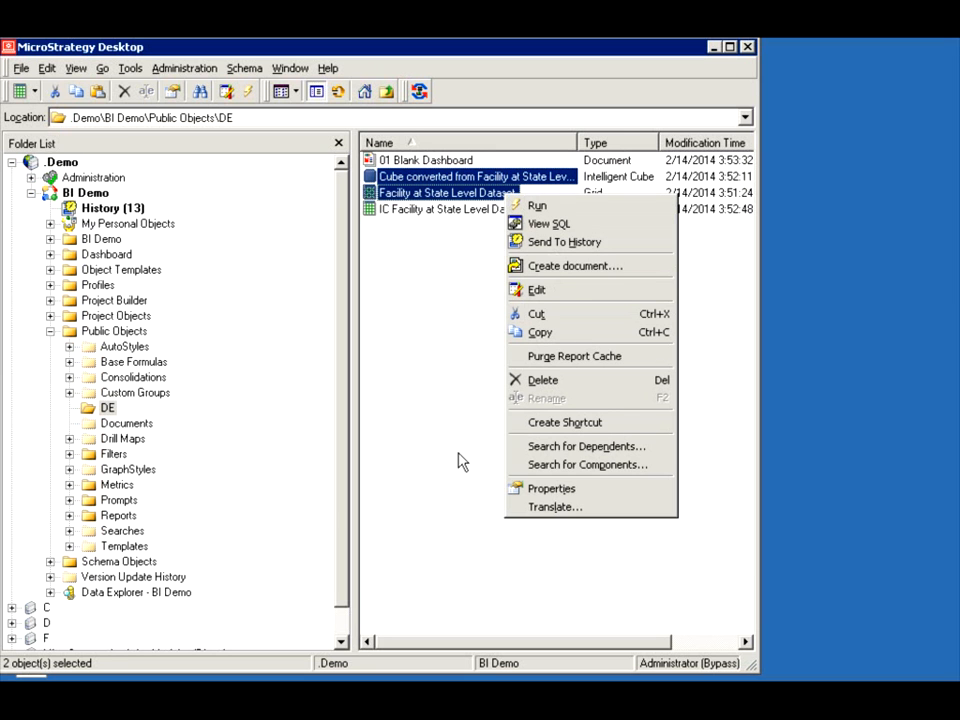
{"action": "left_click", "coordinate": [540, 489]}
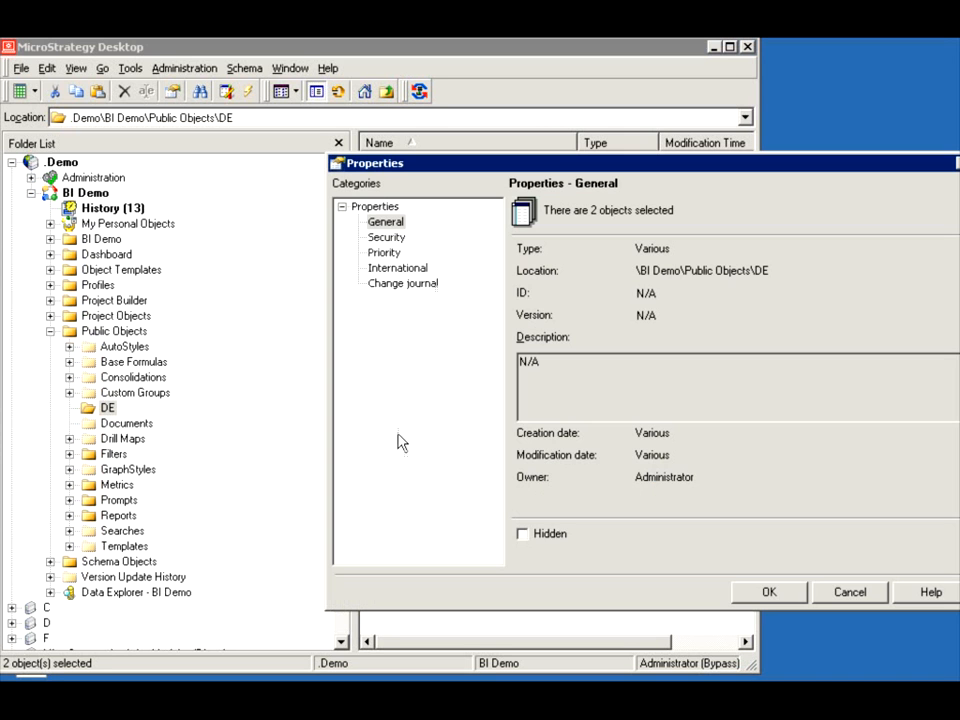
{"action": "left_click", "coordinate": [765, 592]}
{"action": "left_click", "coordinate": [425, 240]}
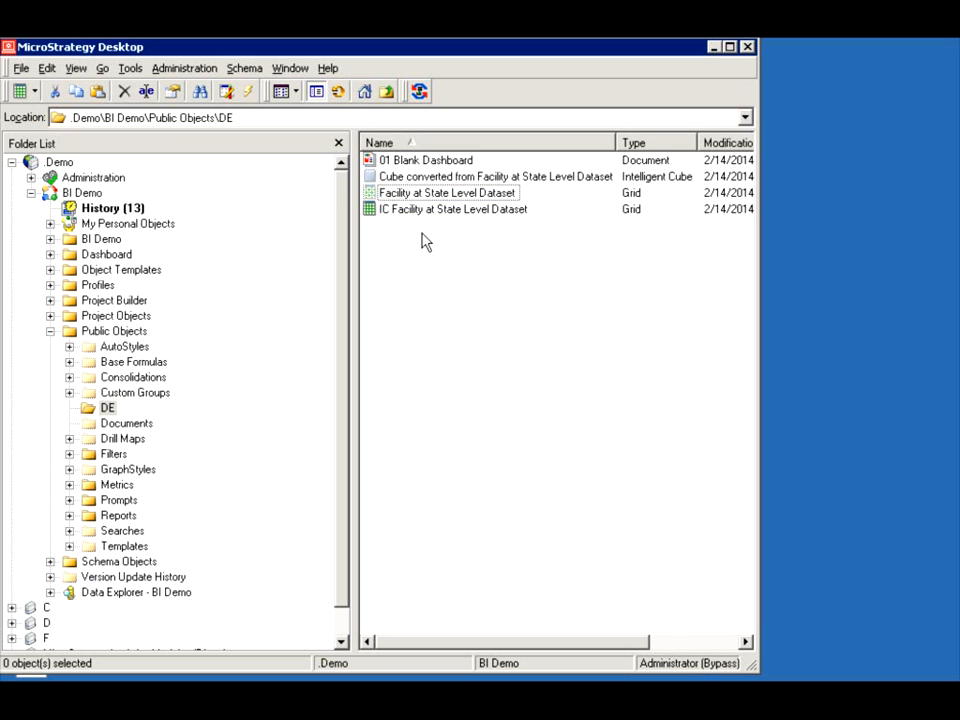
- Run the IC Facility at State Level Dataset report and widen its window
{"action": "left_click", "coordinate": [400, 212]}
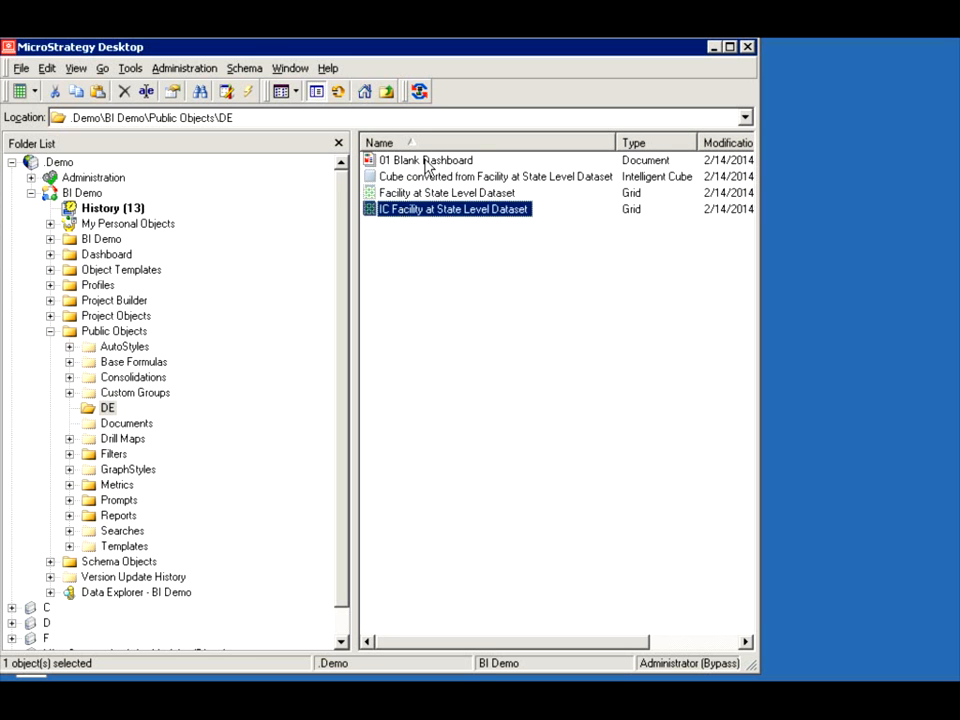
{"action": "left_click", "coordinate": [427, 162]}
{"action": "left_click", "coordinate": [398, 216]}
{"action": "right_click", "coordinate": [398, 216]}
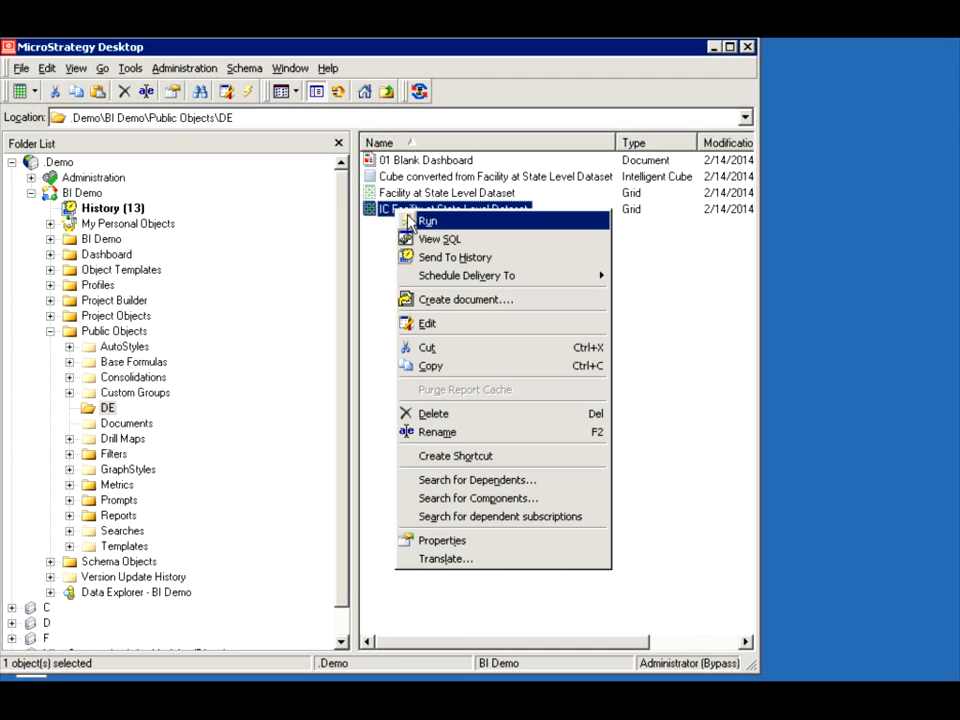
{"action": "left_click", "coordinate": [406, 221]}
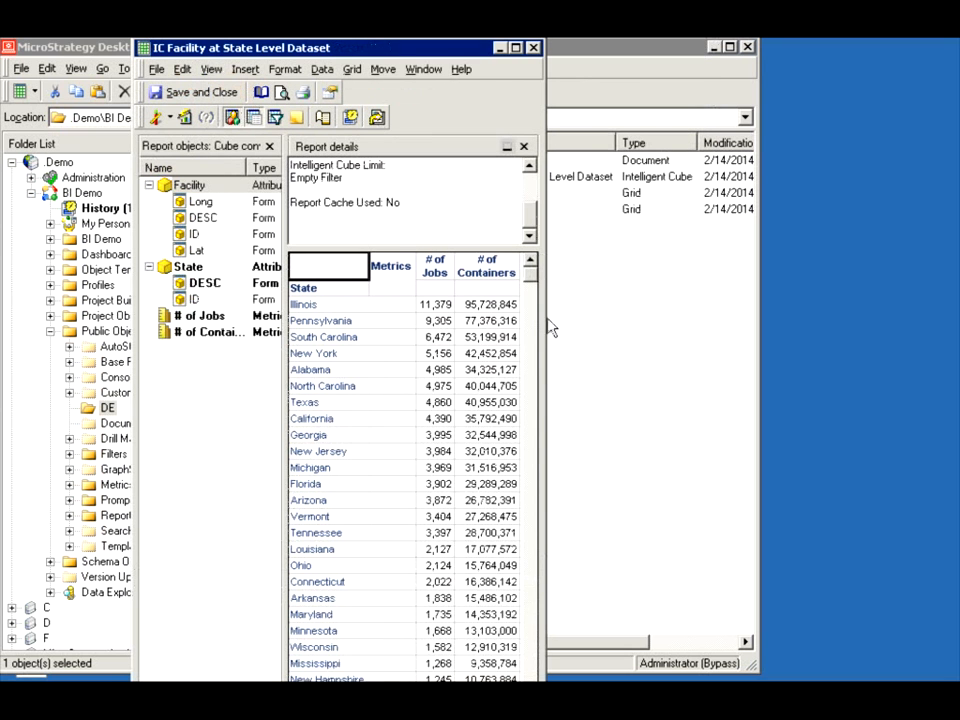
{"action": "left_click_drag", "start_coordinate": [547, 318], "coordinate": [664, 334]}
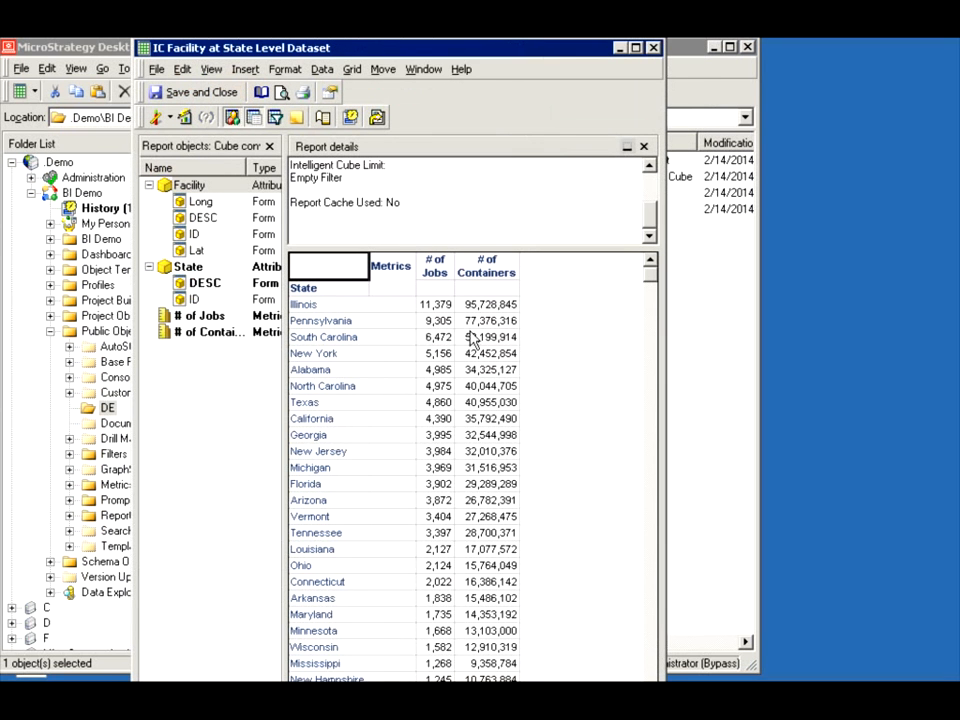
- Create a new list derived element on the State attribute and enlarge the Derived Elements editor
{"action": "left_click", "coordinate": [302, 304]}
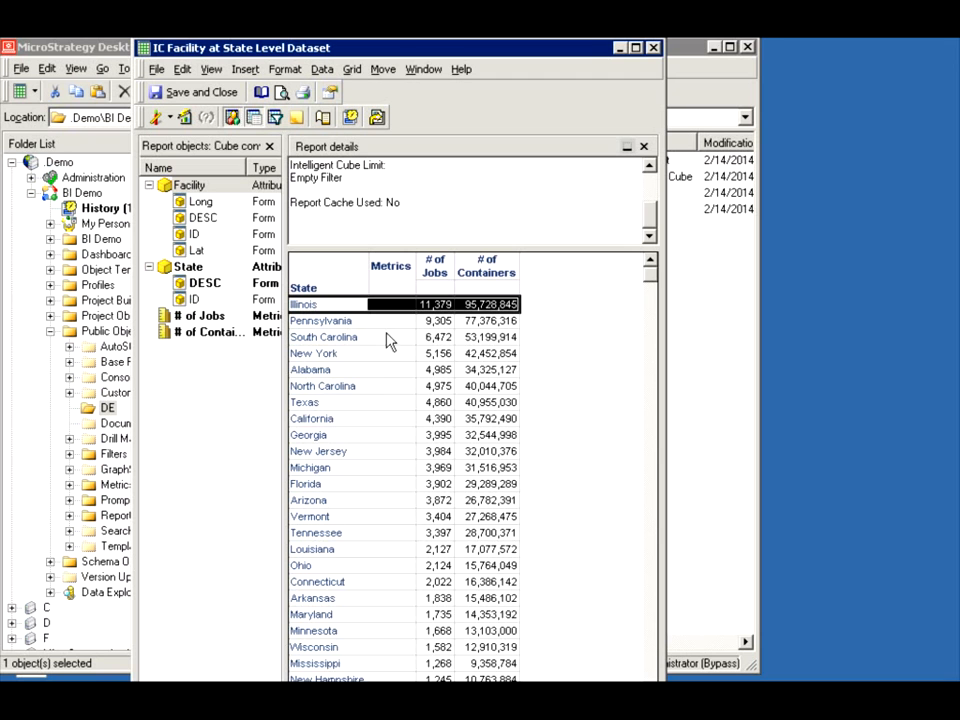
{"action": "left_click", "coordinate": [325, 339]}
{"action": "left_click", "coordinate": [323, 389], "text": "ctrl"}
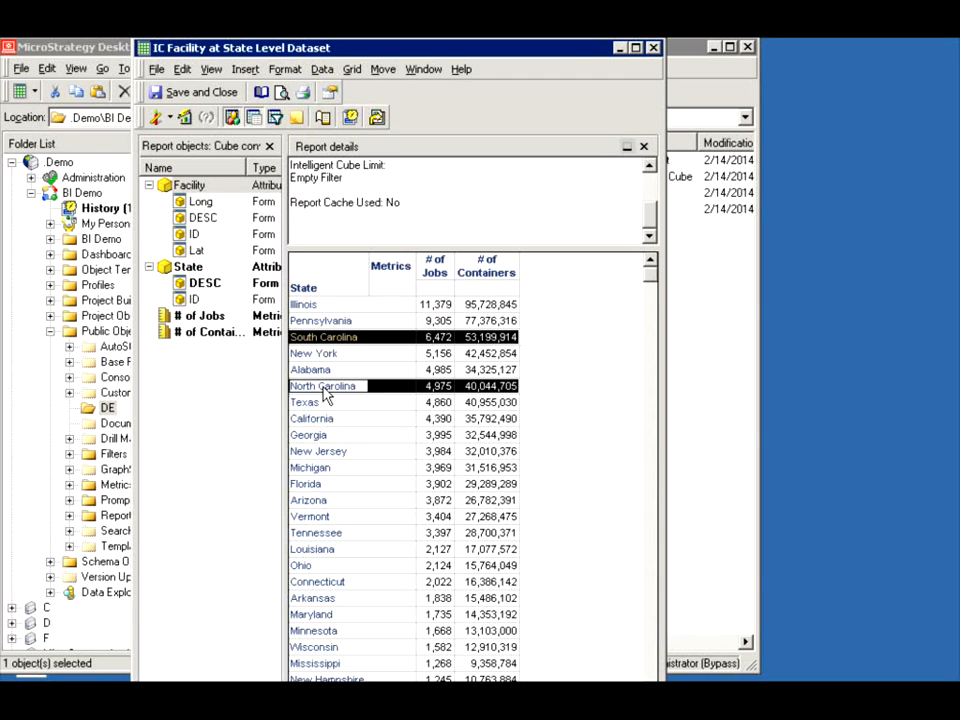
{"action": "right_click", "coordinate": [324, 391]}
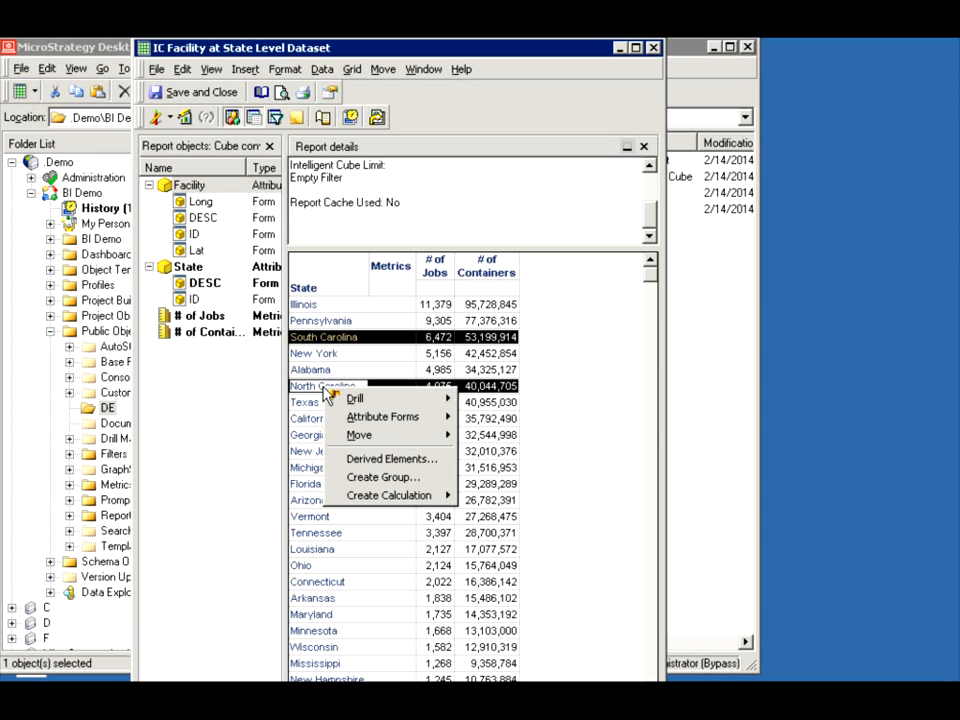
{"action": "left_click", "coordinate": [382, 459]}
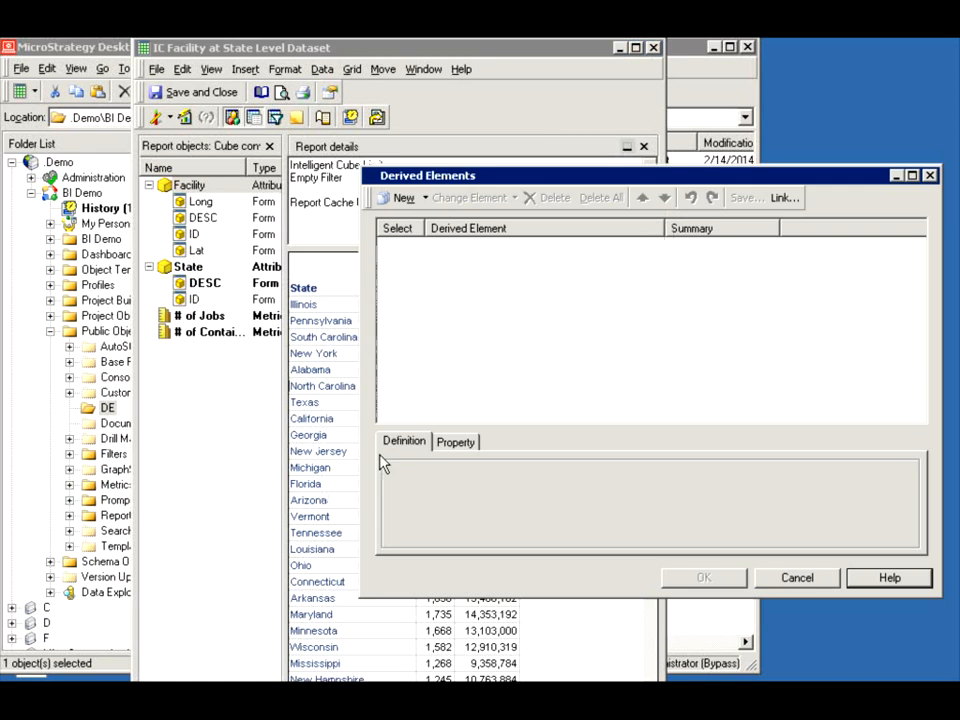
{"action": "left_click", "coordinate": [397, 199]}
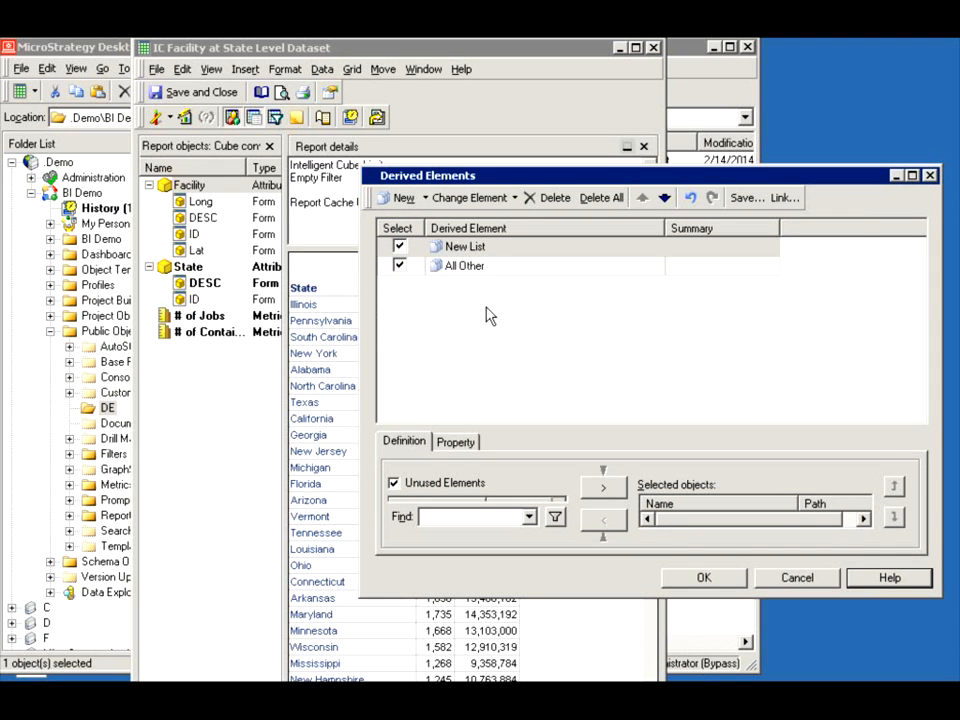
{"action": "left_click", "coordinate": [458, 248]}
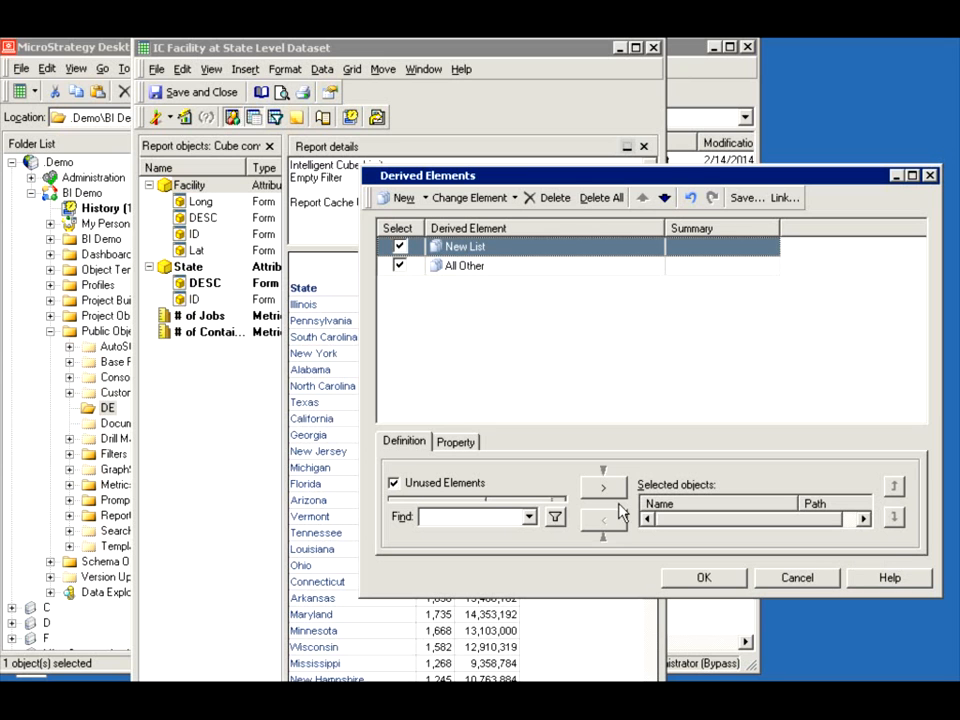
{"action": "left_click_drag", "start_coordinate": [358, 166], "coordinate": [197, 84]}
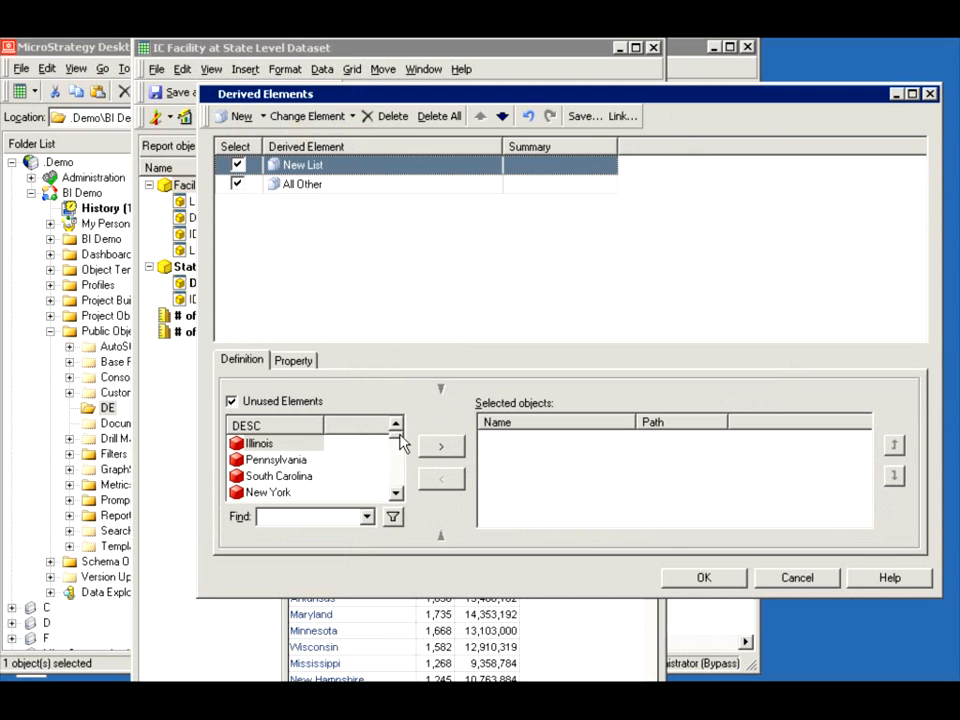
- Add South Carolina and North Carolina to the new list's selected objects
{"action": "left_click", "coordinate": [322, 478]}
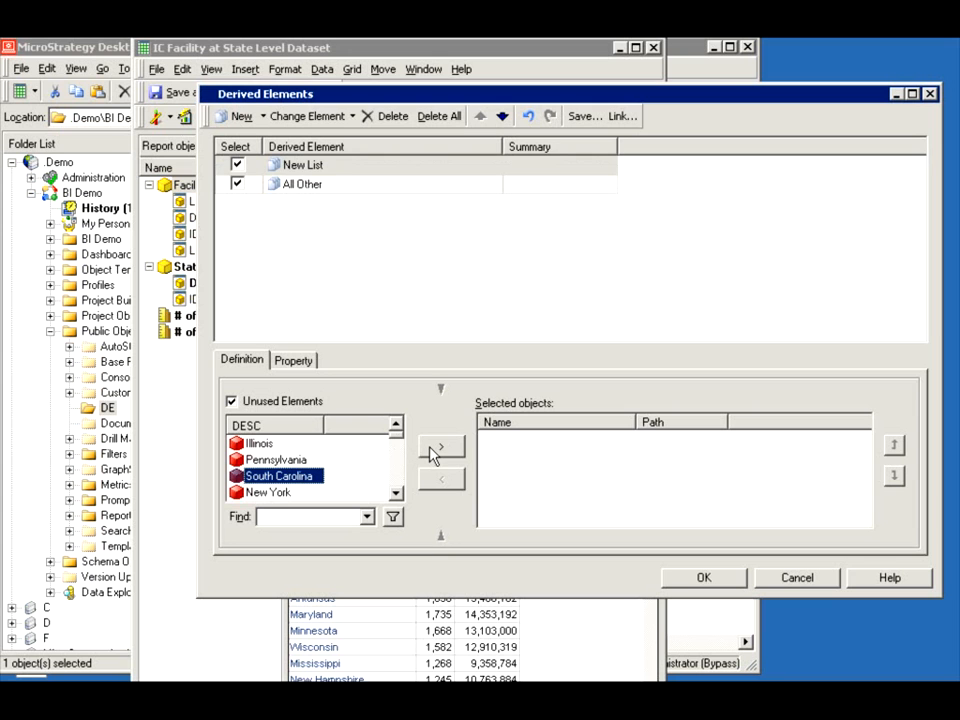
{"action": "left_click", "coordinate": [290, 166]}
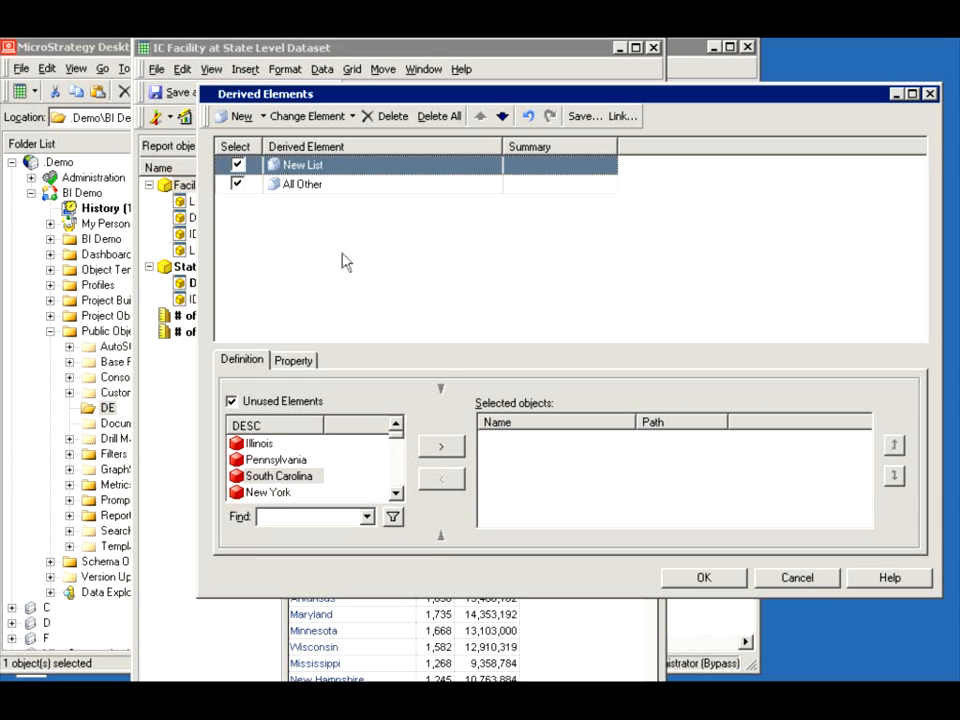
{"action": "left_click", "coordinate": [440, 449]}
{"action": "left_click", "coordinate": [395, 492]}
{"action": "left_click", "coordinate": [395, 492]}
{"action": "left_click", "coordinate": [395, 492]}
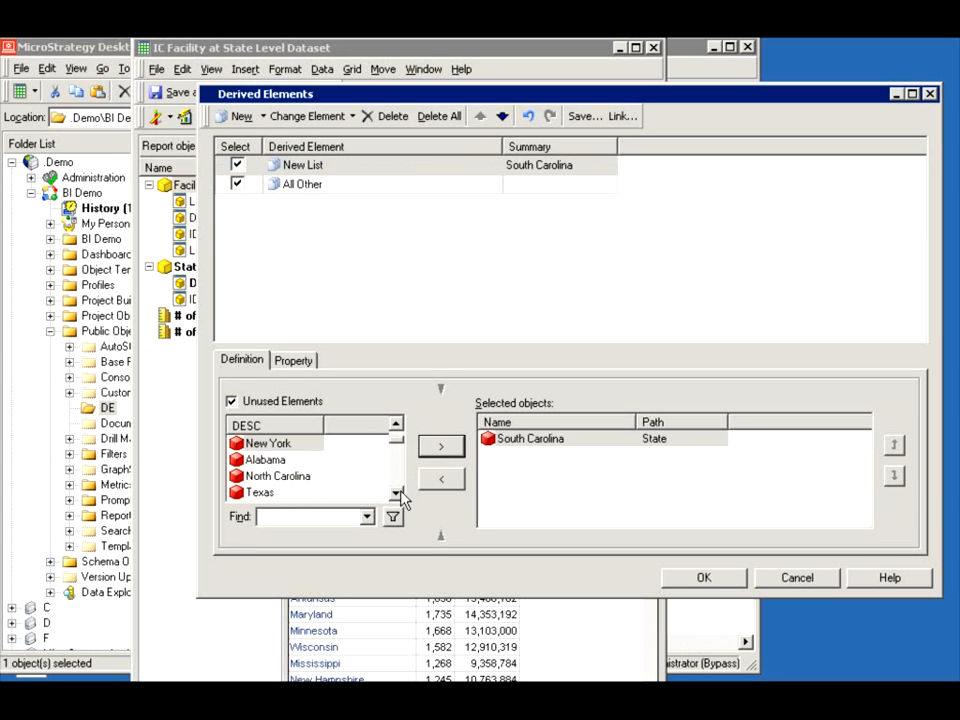
{"action": "left_click", "coordinate": [310, 478]}
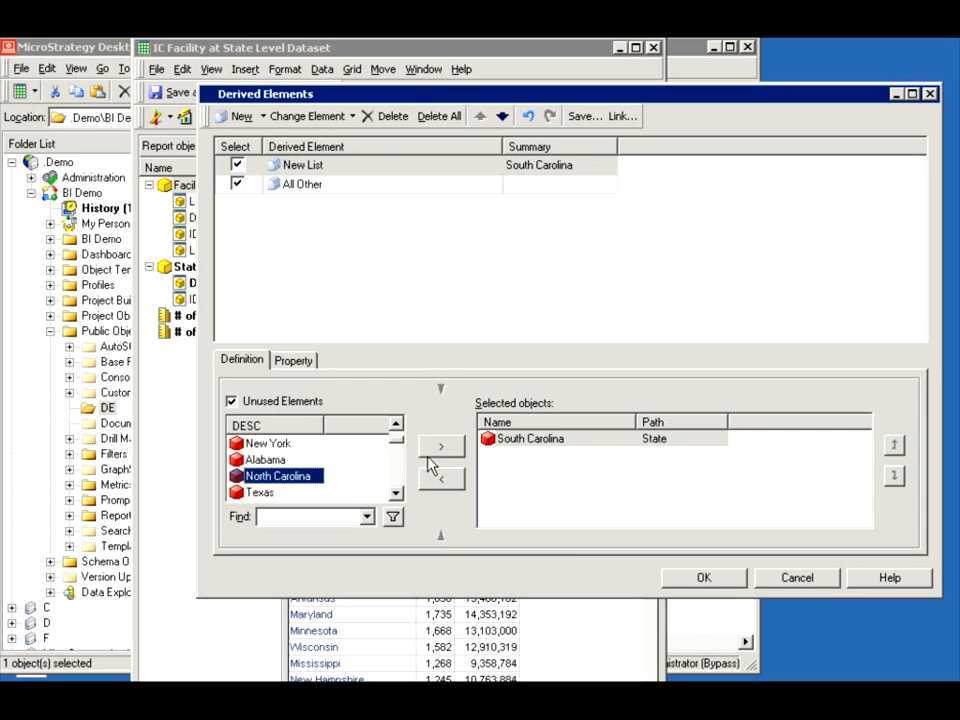
{"action": "left_click", "coordinate": [440, 448]}
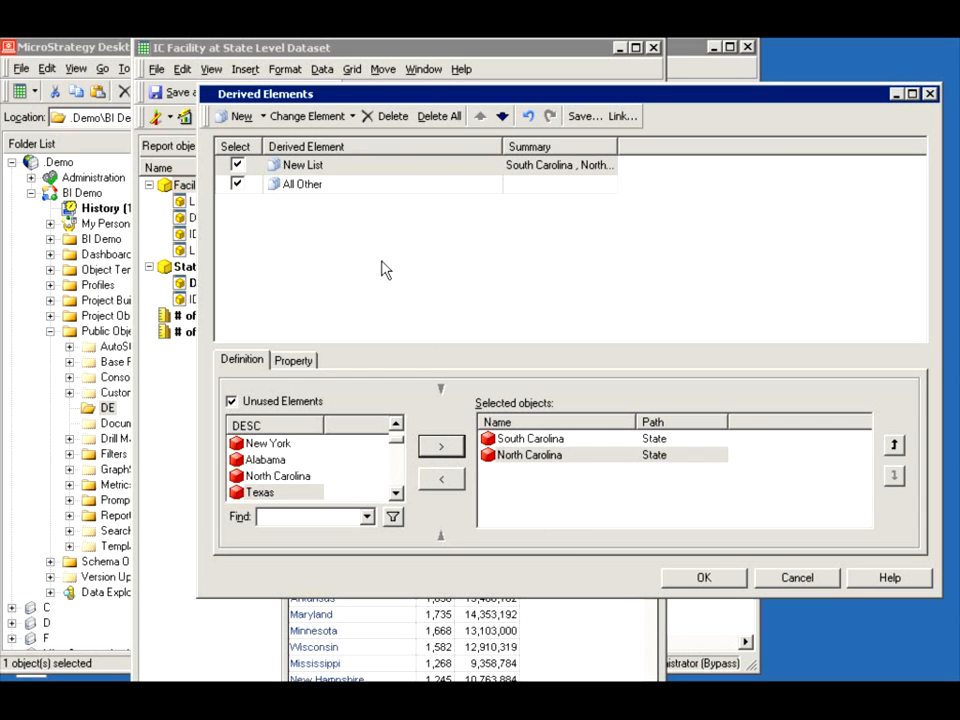
- Check the new list's element behavior properties and rename the derived element to Carolinas
{"action": "left_click", "coordinate": [306, 169]}
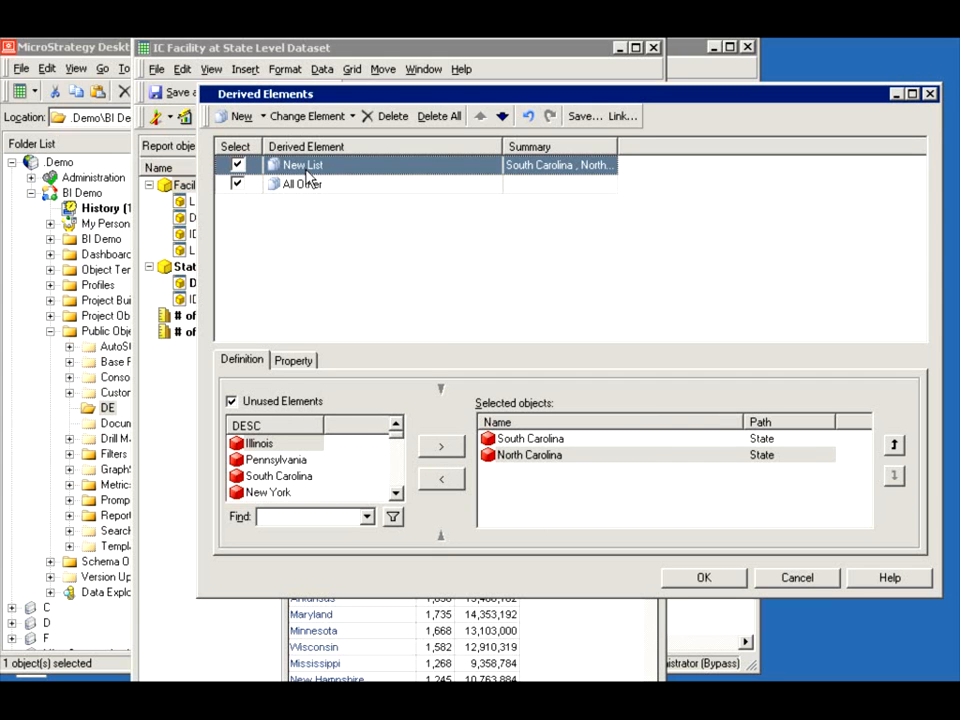
{"action": "left_click", "coordinate": [295, 360]}
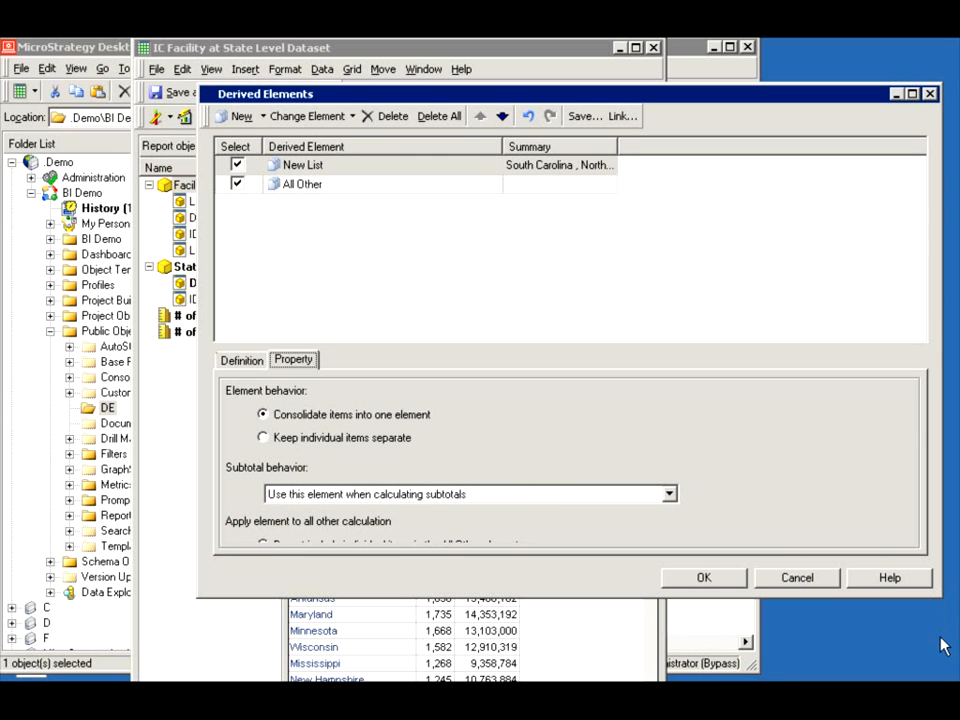
{"action": "left_click_drag", "start_coordinate": [936, 597], "coordinate": [938, 655]}
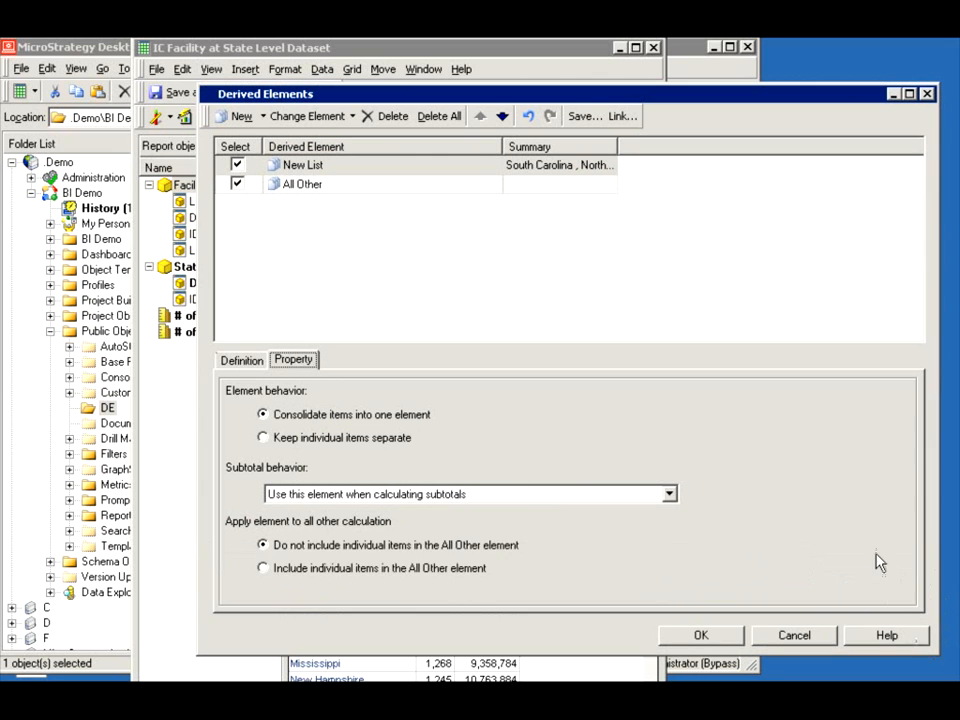
{"action": "left_click", "coordinate": [240, 362]}
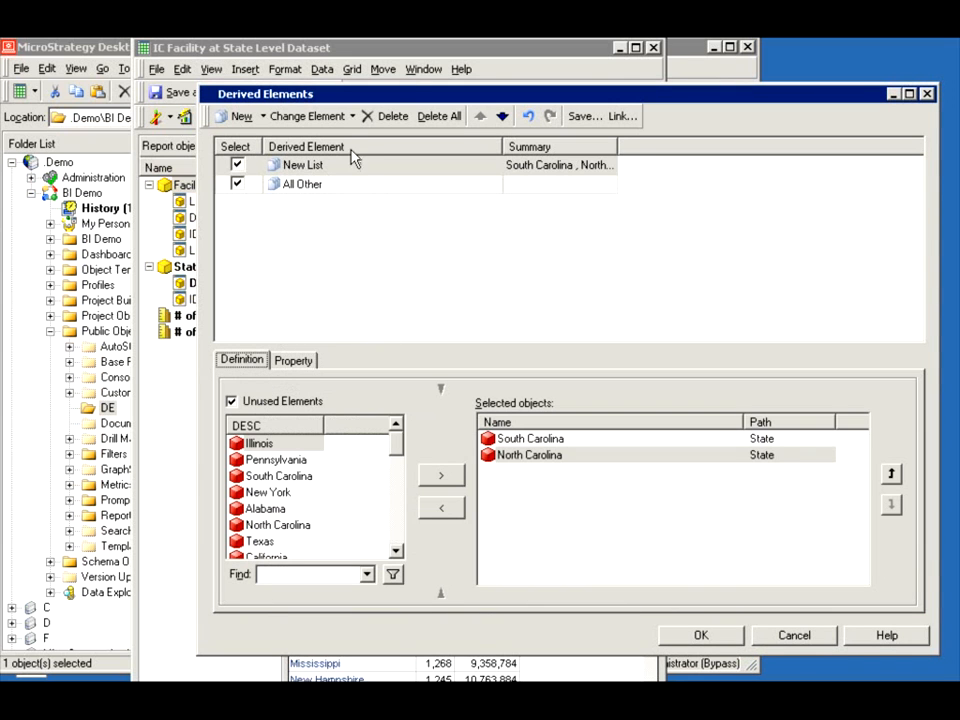
{"action": "left_click", "coordinate": [353, 117]}
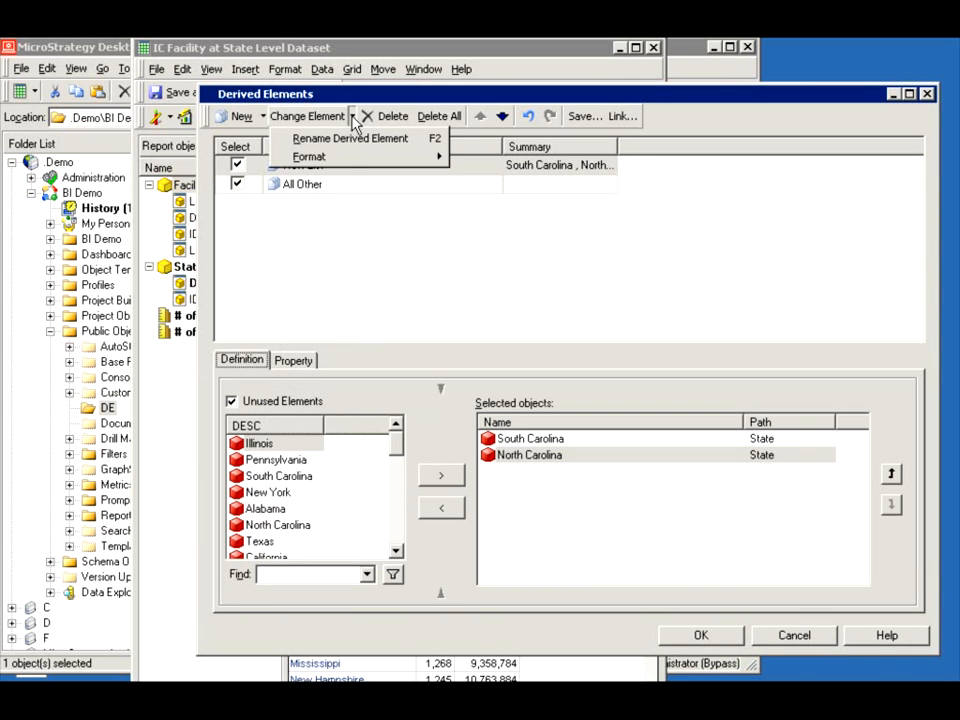
{"action": "left_click", "coordinate": [353, 140]}
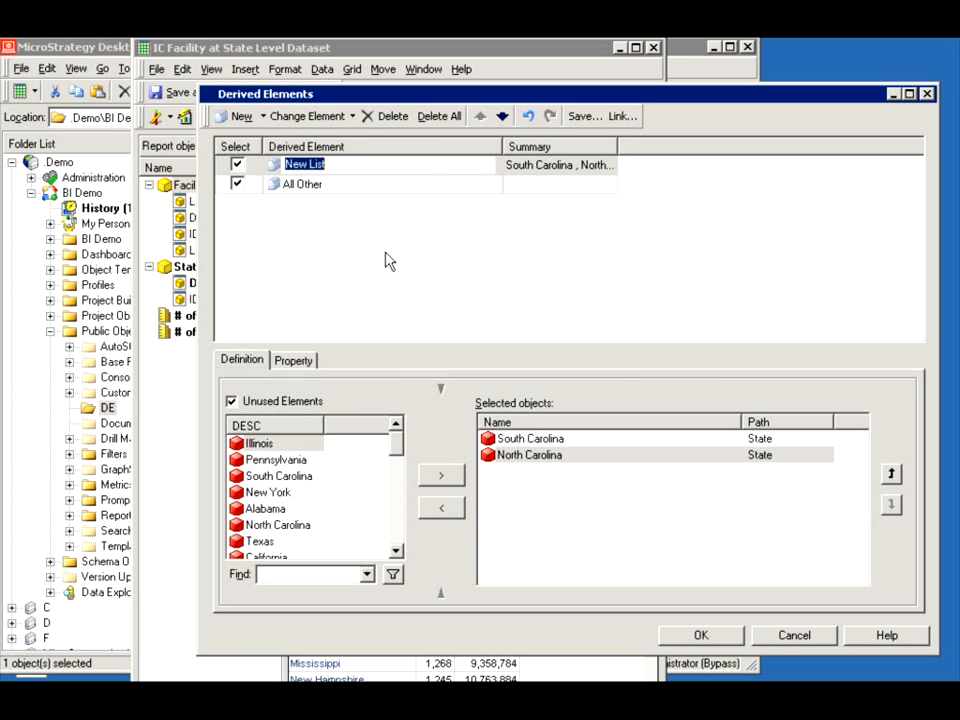
{"action": "type", "text": "Carolinas"}
{"action": "key", "text": "Return"}
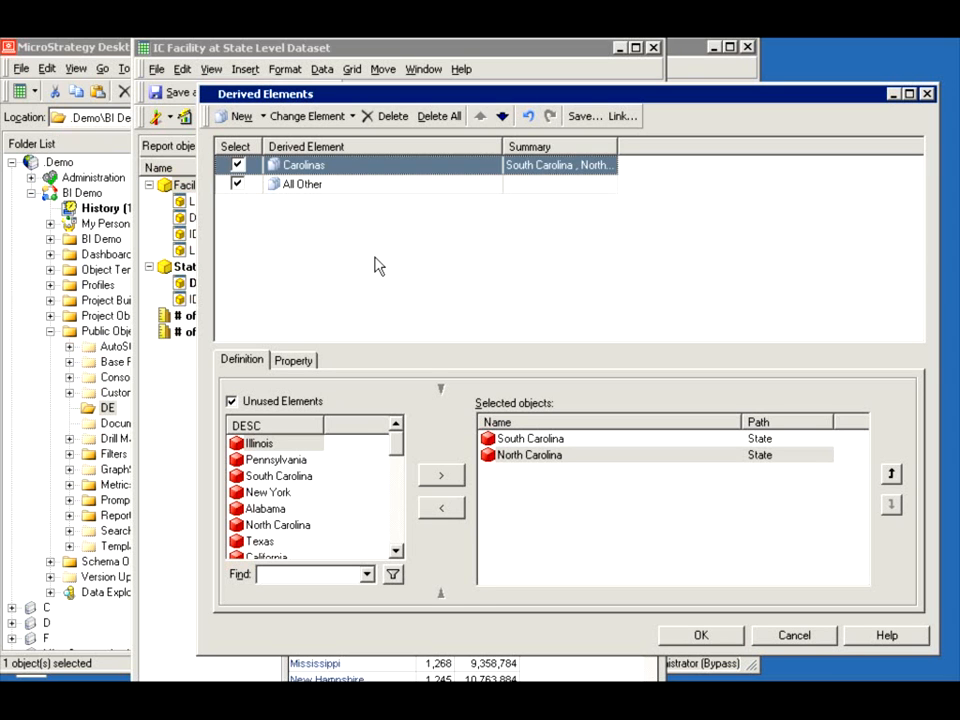
- Review the All Other and Carolinas definitions, apply them to the report, and inspect the Carolinas row
{"action": "left_click", "coordinate": [320, 190]}
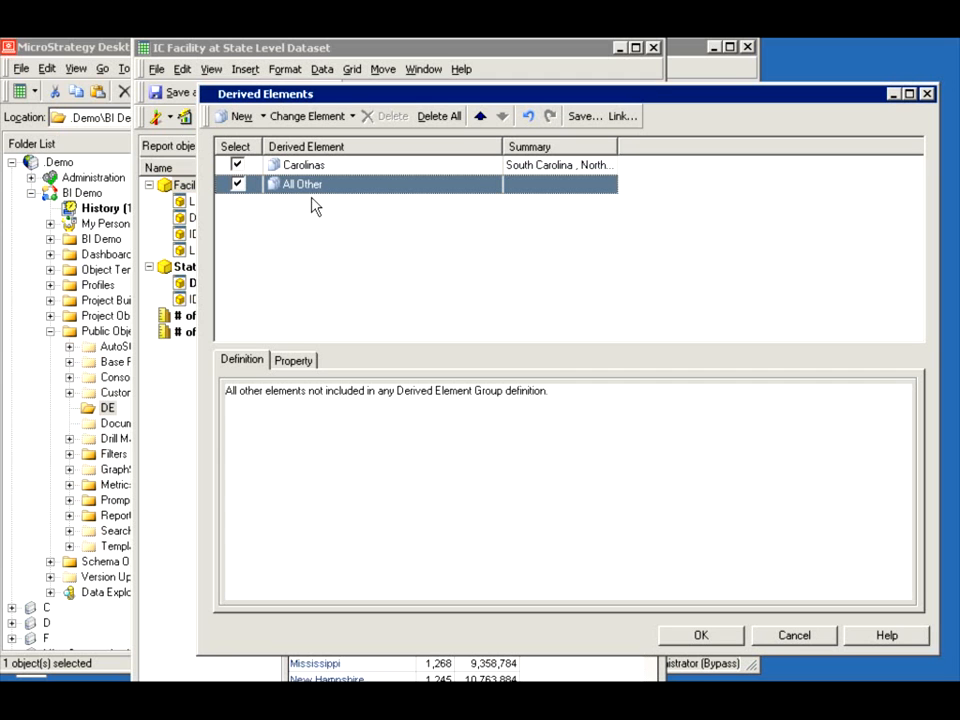
{"action": "left_click", "coordinate": [286, 170]}
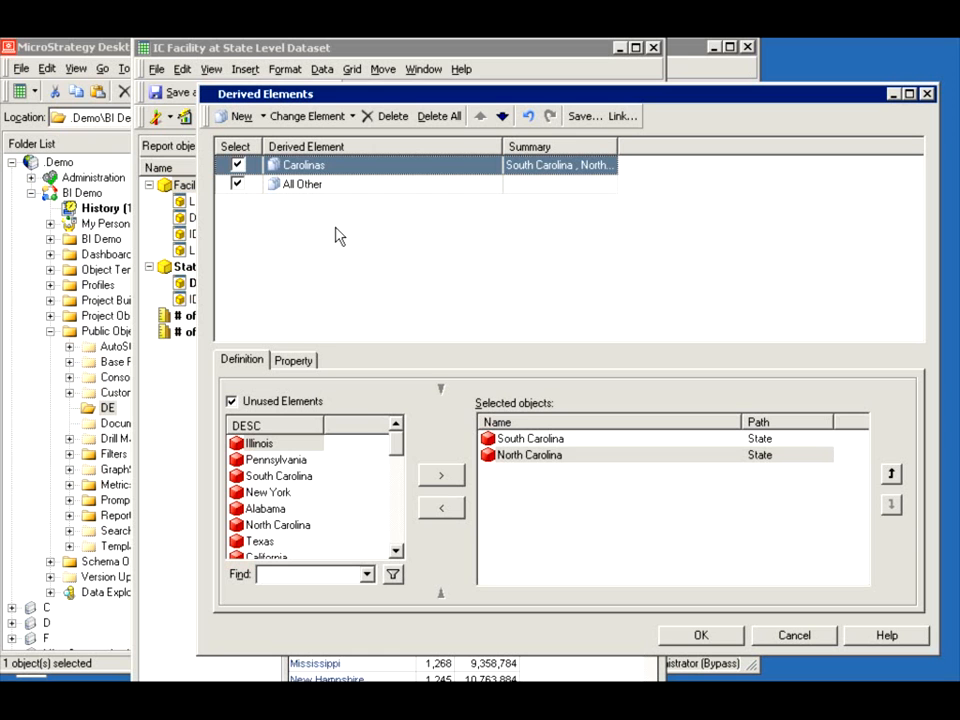
{"action": "left_click", "coordinate": [724, 637]}
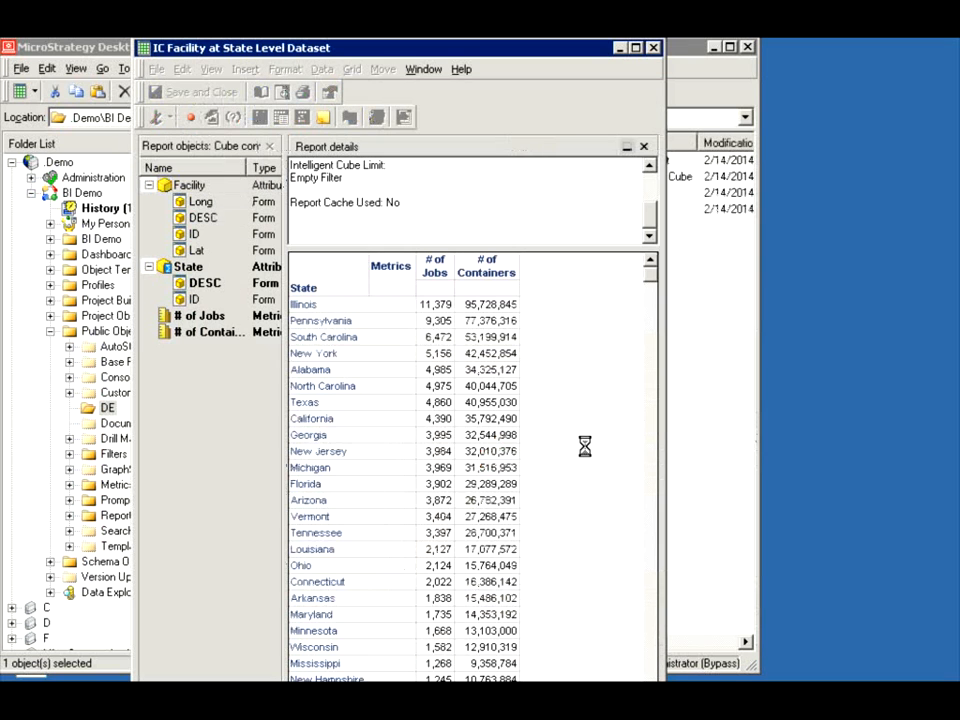
{"action": "left_click", "coordinate": [330, 304]}
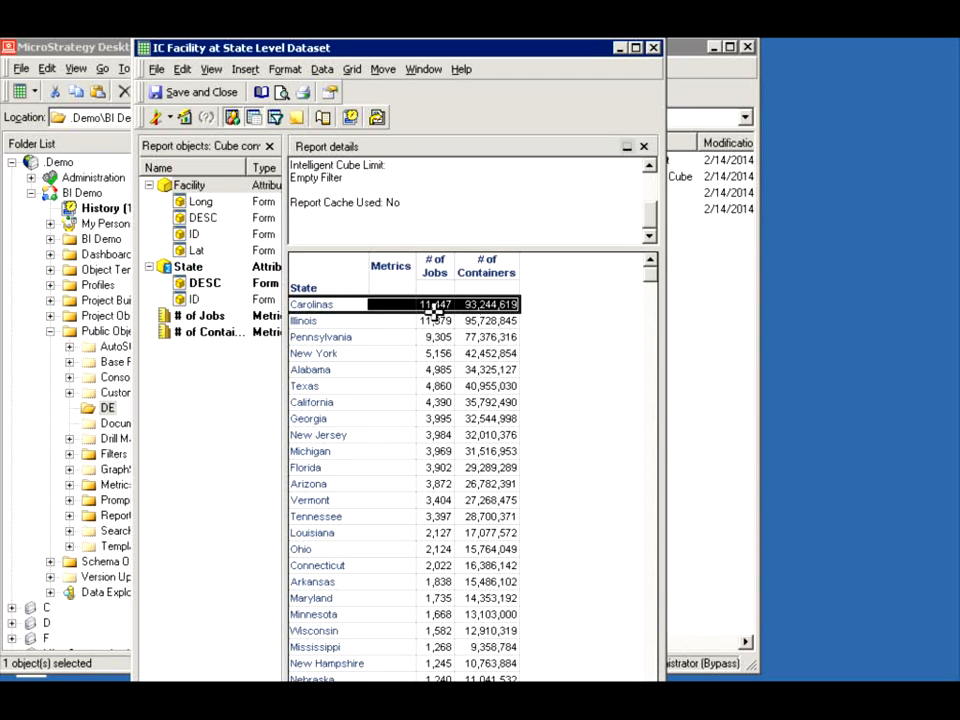
{"action": "right_click", "coordinate": [305, 304]}
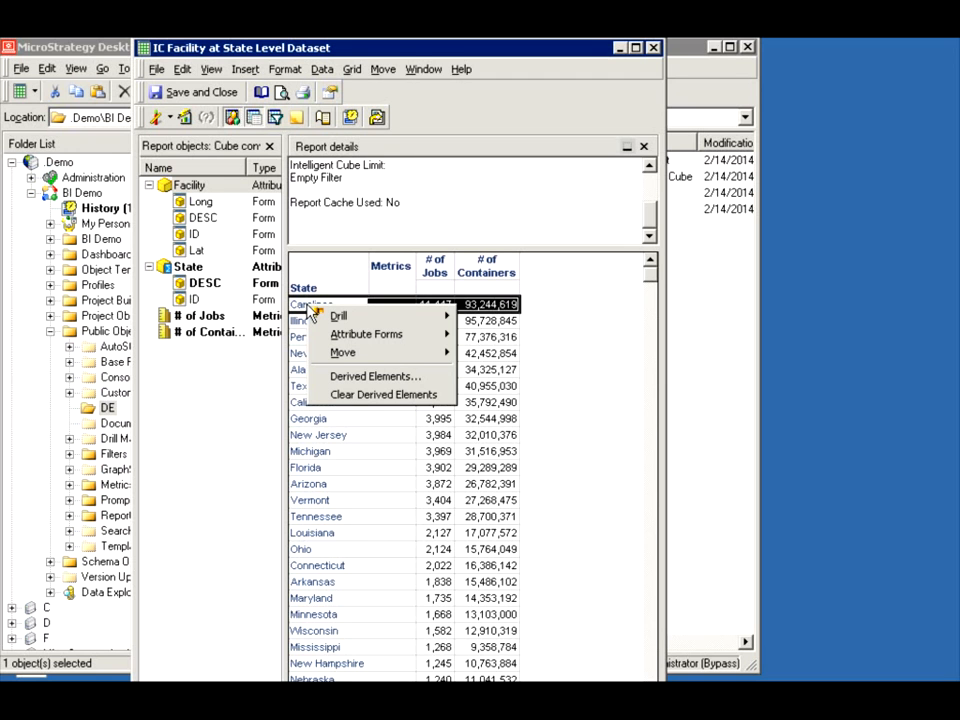
{"action": "left_click", "coordinate": [188, 278]}
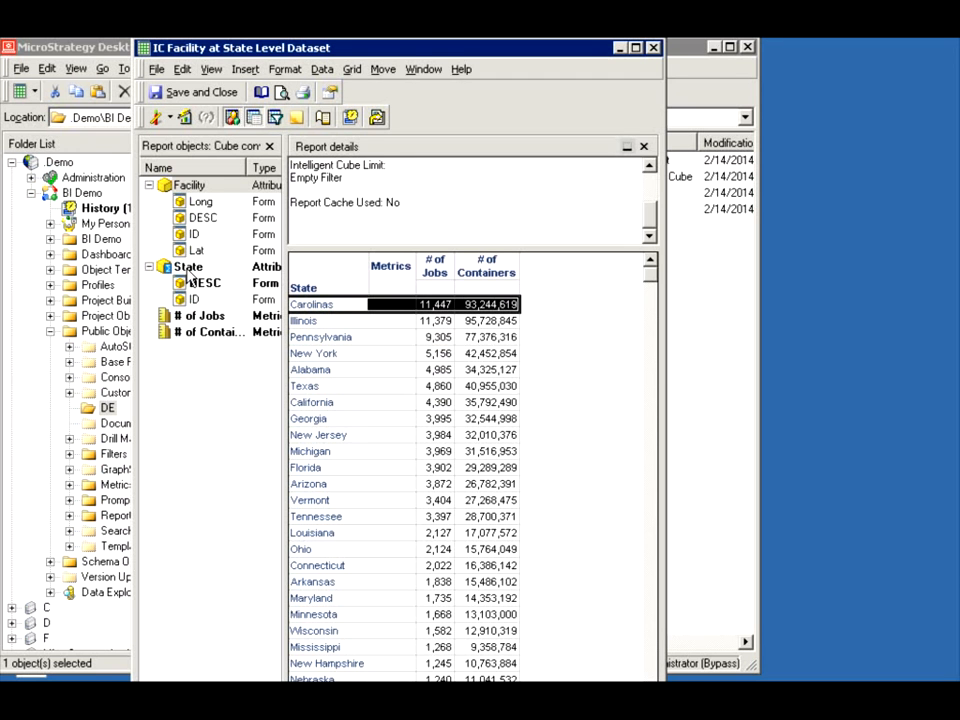
- Set the Carolinas derived element to keep individual items separate and apply it to the report
{"action": "right_click", "coordinate": [317, 308]}
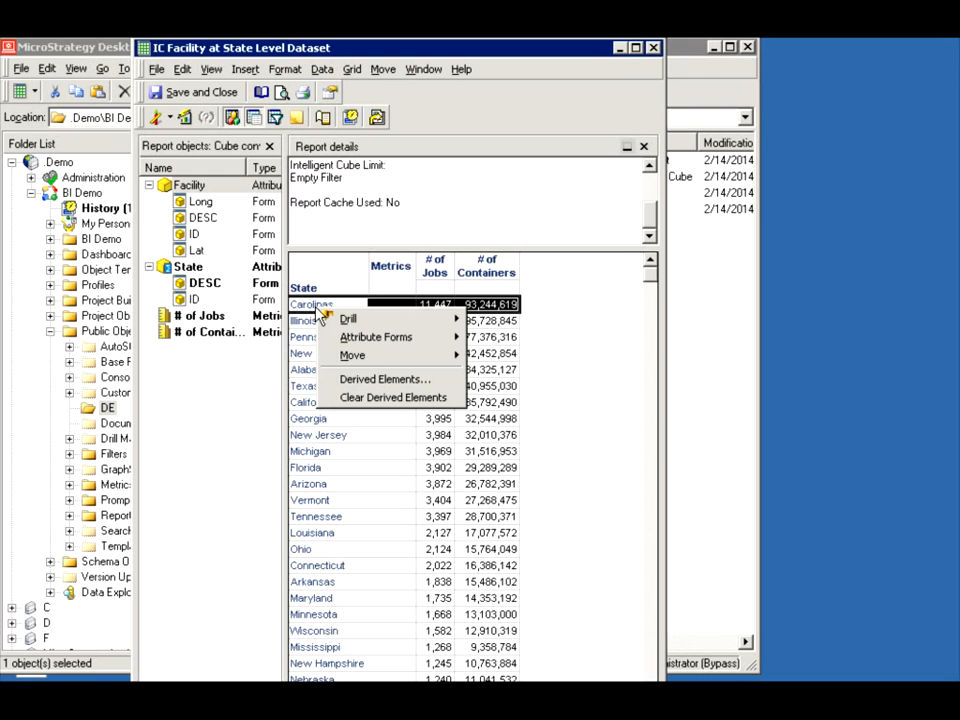
{"action": "left_click", "coordinate": [385, 379]}
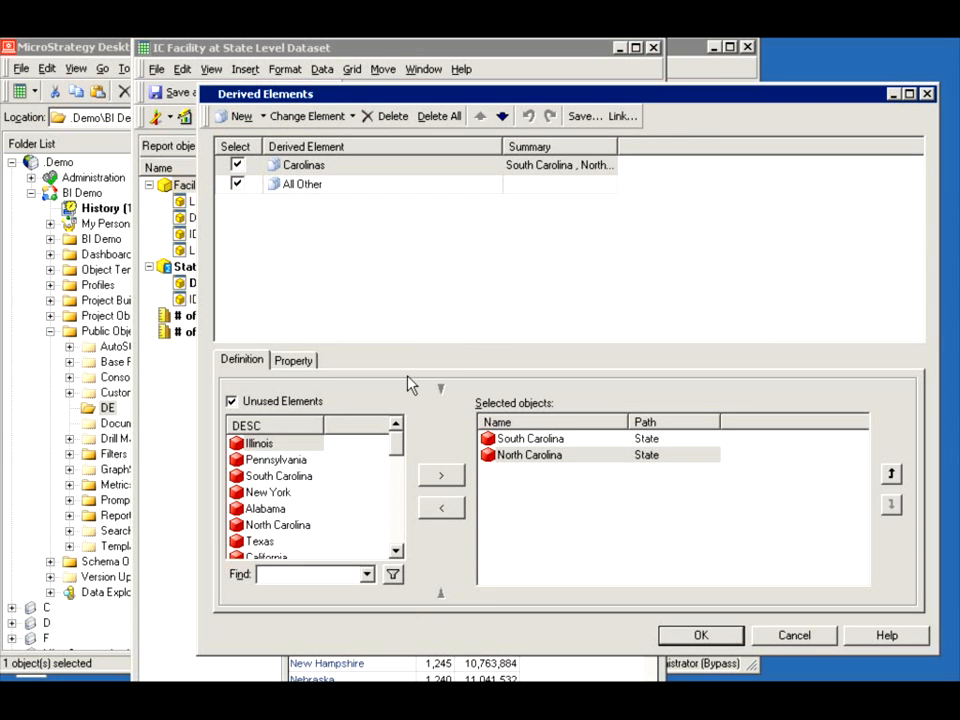
{"action": "left_click", "coordinate": [293, 360]}
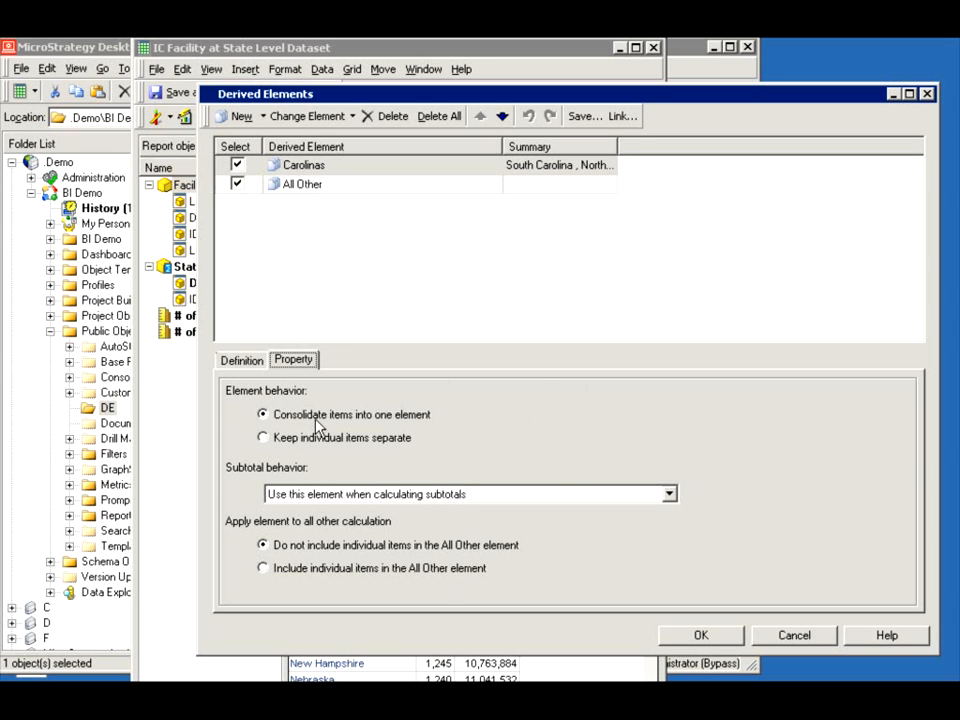
{"action": "left_click", "coordinate": [263, 439]}
{"action": "left_click", "coordinate": [714, 635]}
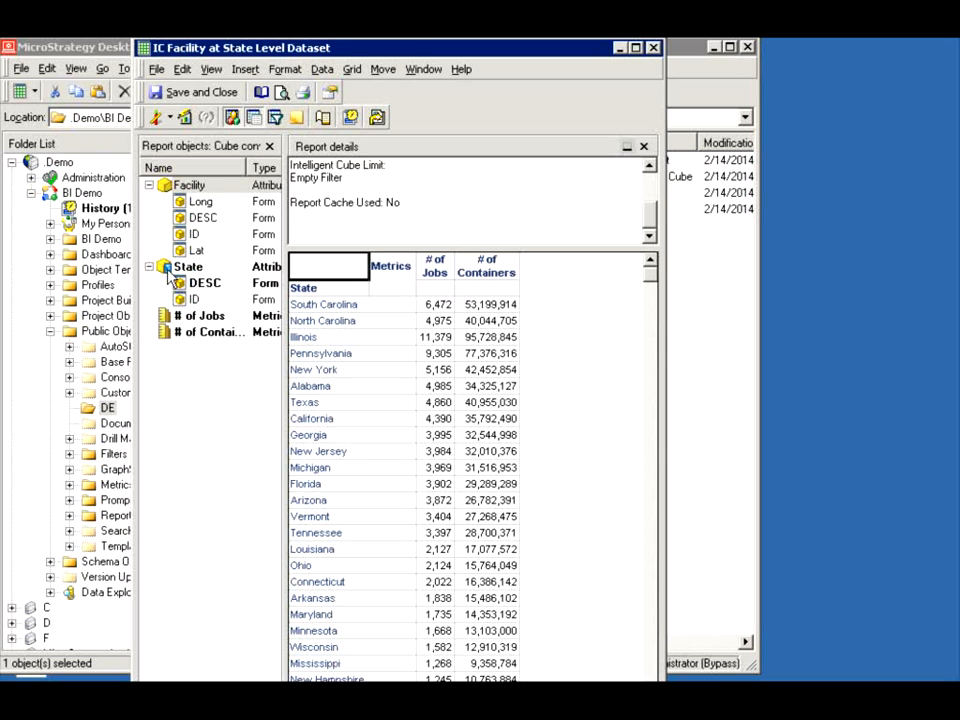
- Reopen the derived elements from the Carolina rows and set Carolinas to consolidate items into one element
{"action": "left_click", "coordinate": [311, 305]}
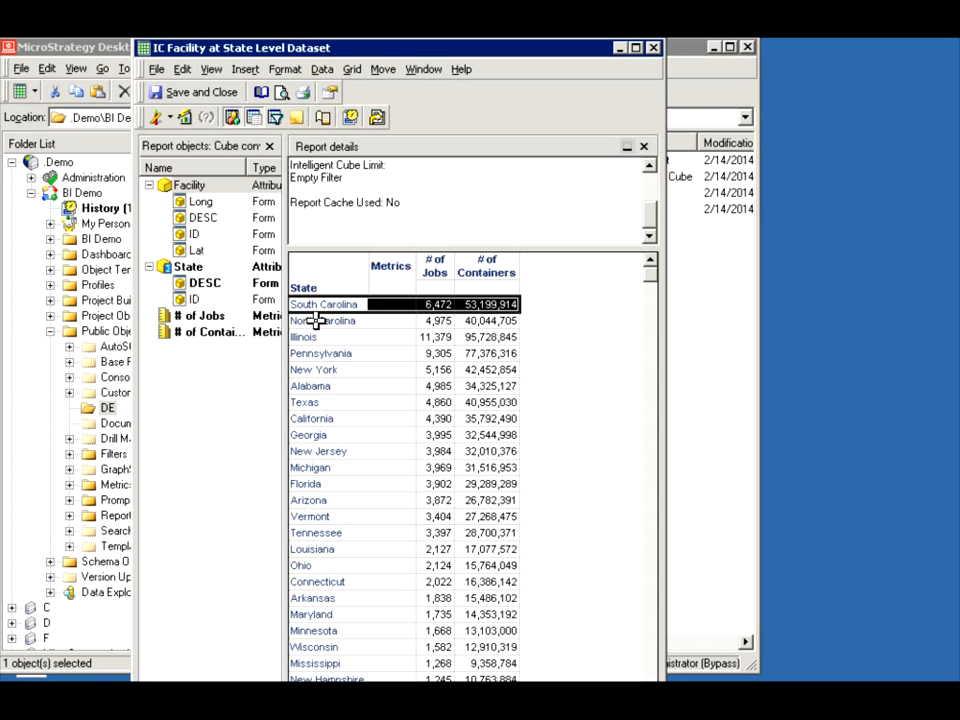
{"action": "right_click", "coordinate": [316, 320]}
{"action": "left_click", "coordinate": [396, 390]}
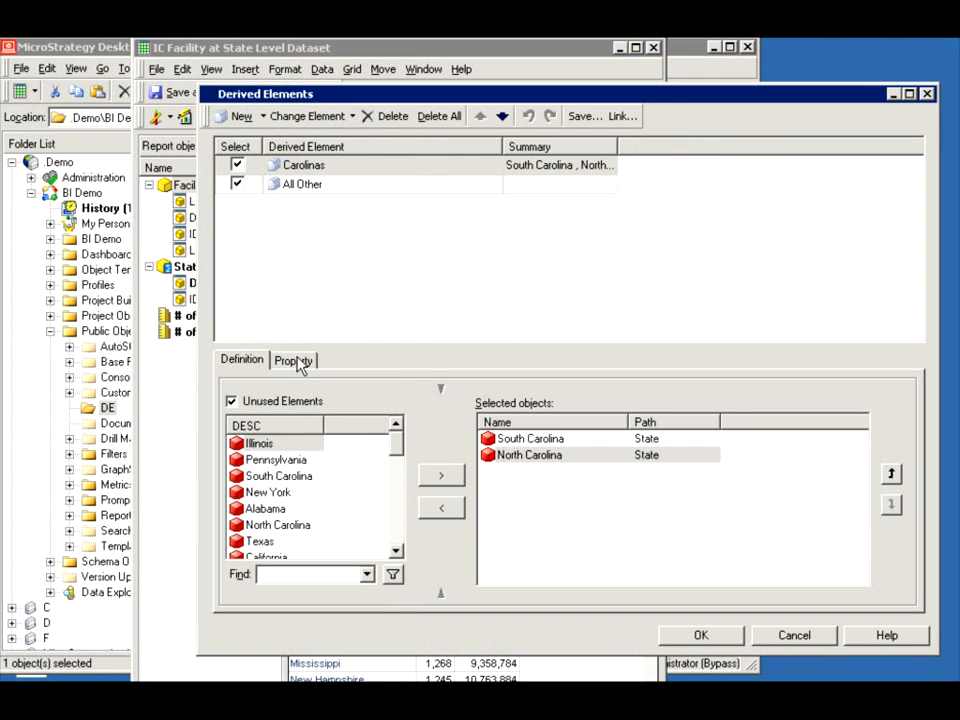
{"action": "left_click", "coordinate": [302, 363]}
{"action": "left_click", "coordinate": [285, 416]}
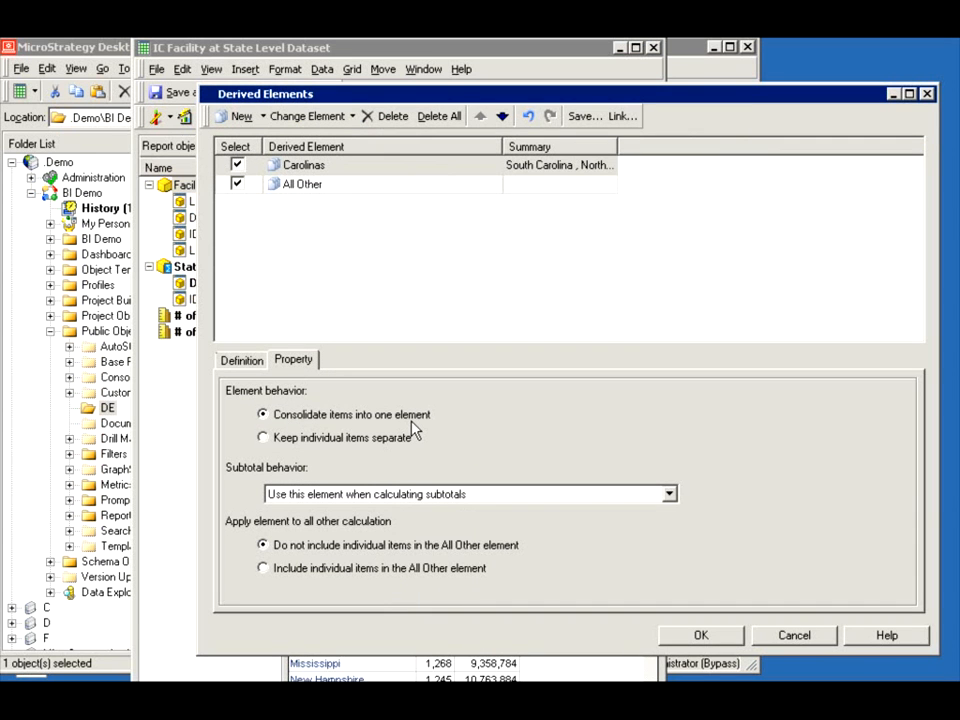
- Add a second list derived element after Carolinas
{"action": "left_click", "coordinate": [265, 361]}
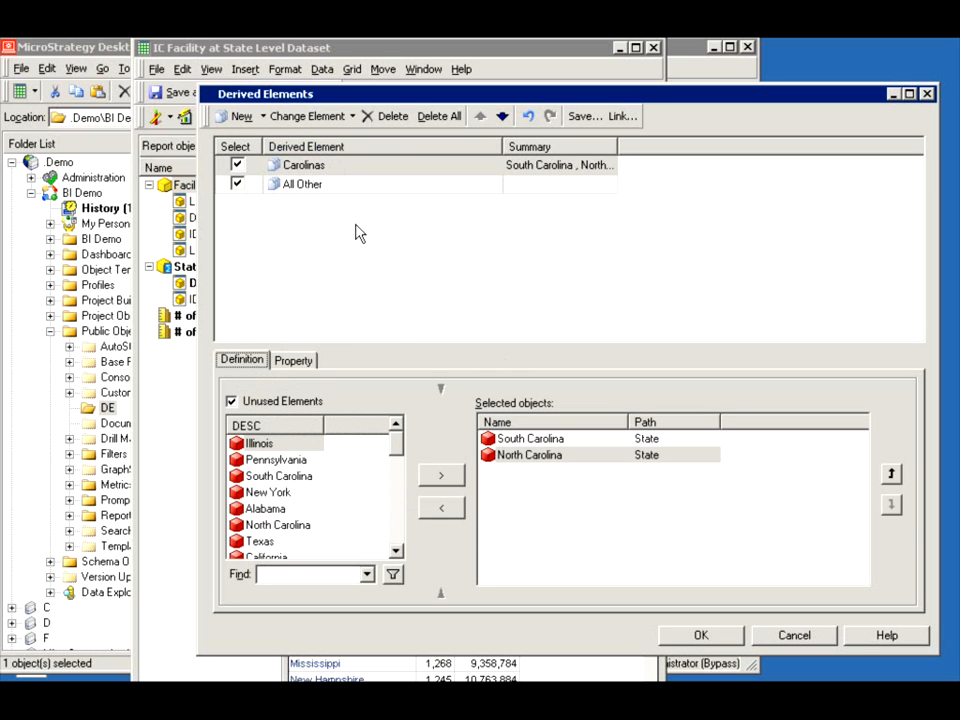
{"action": "left_click", "coordinate": [300, 166]}
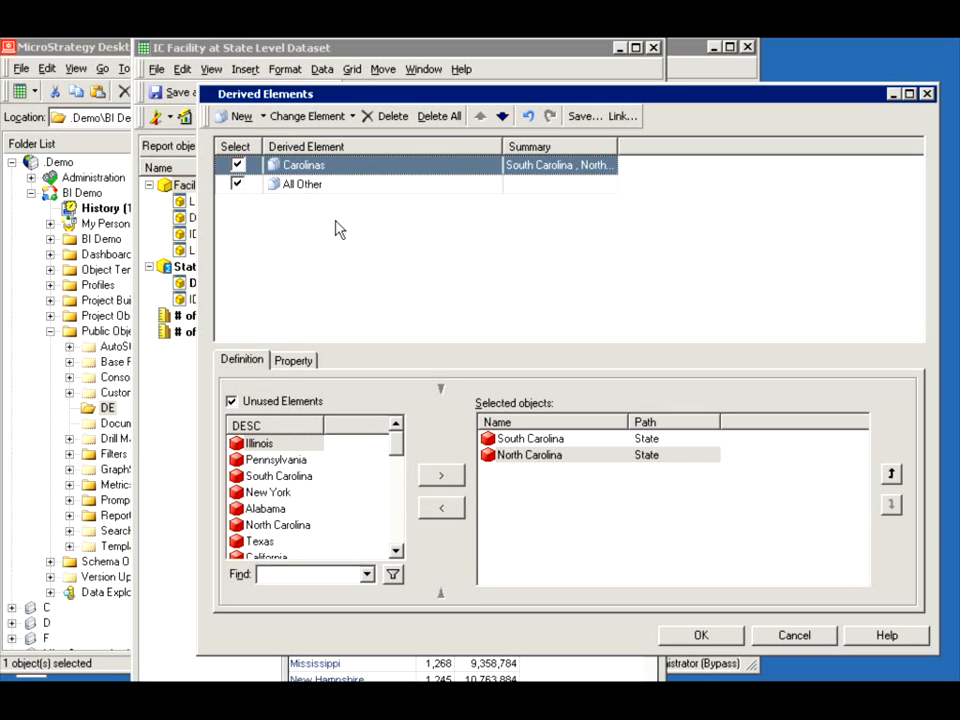
{"action": "left_click", "coordinate": [262, 121]}
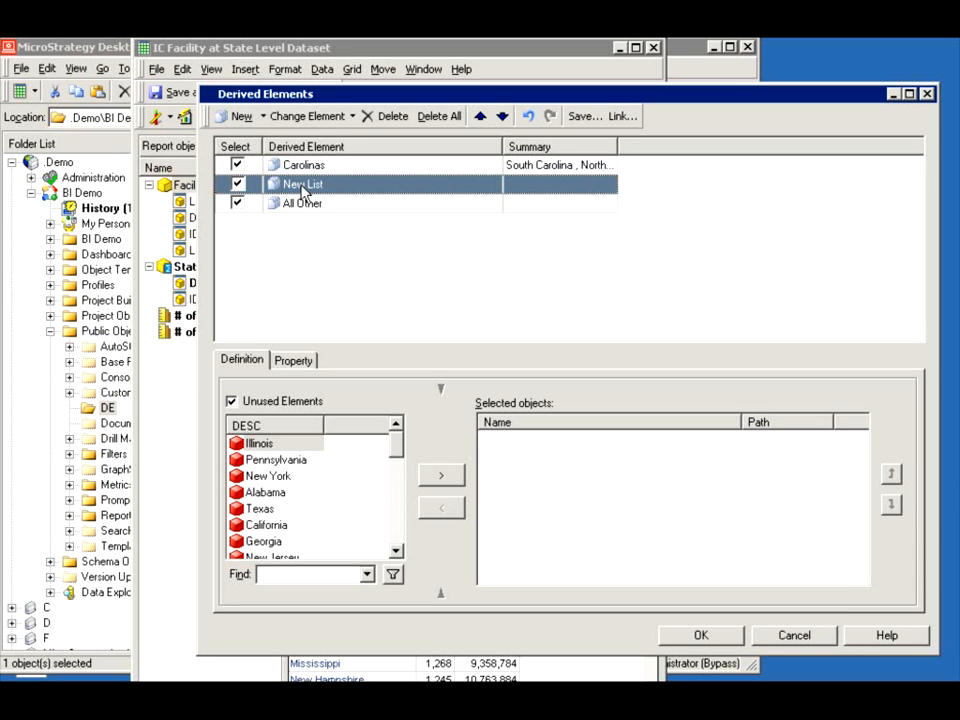
- Rename the new list derived element as States that start with letter F
{"action": "left_click", "coordinate": [352, 117]}
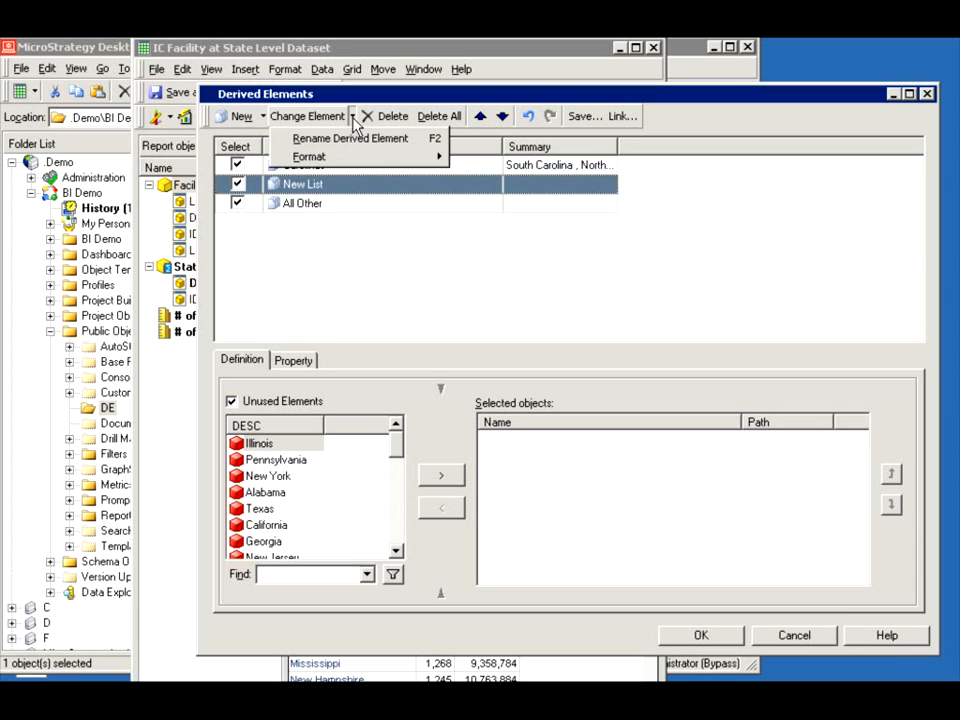
{"action": "left_click", "coordinate": [335, 139]}
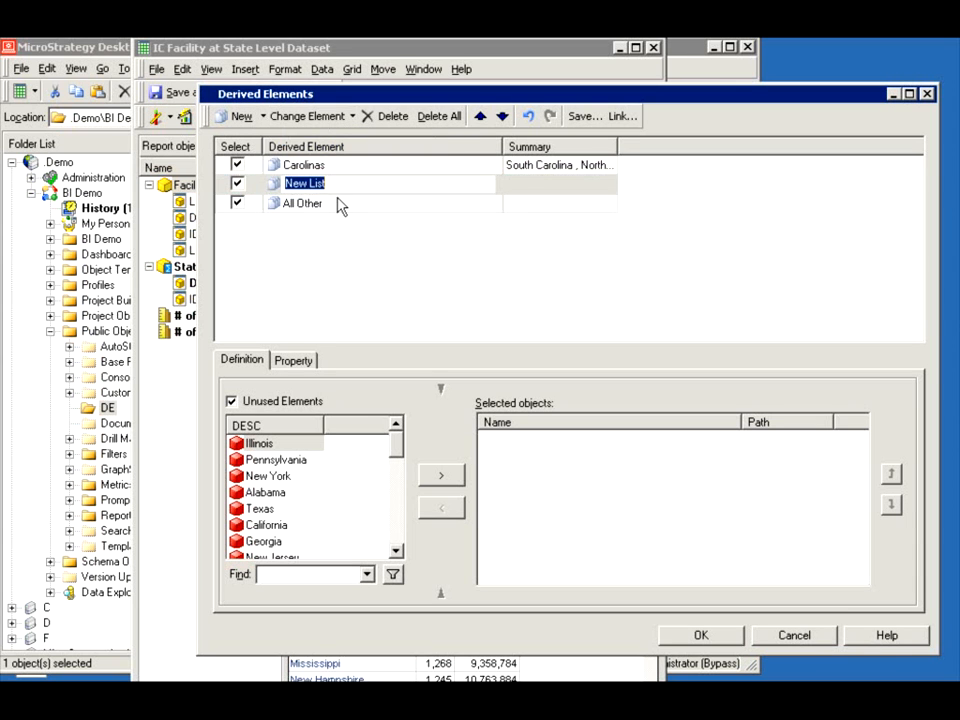
{"action": "type", "text": "States that start with letter"}
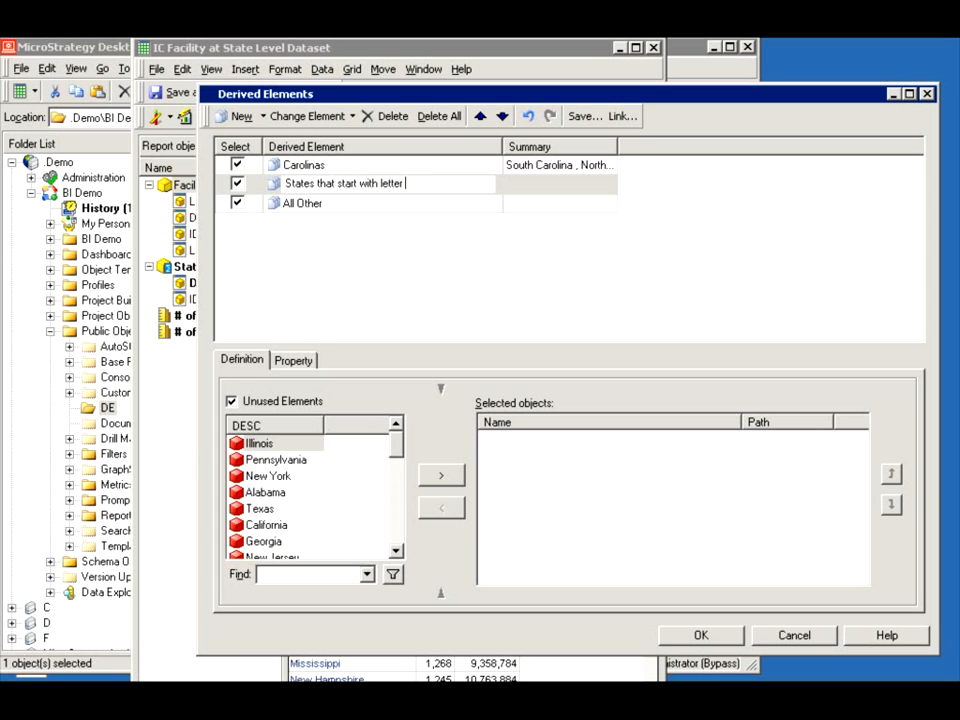
{"action": "type", "text": " F"}
{"action": "key", "text": "Return"}
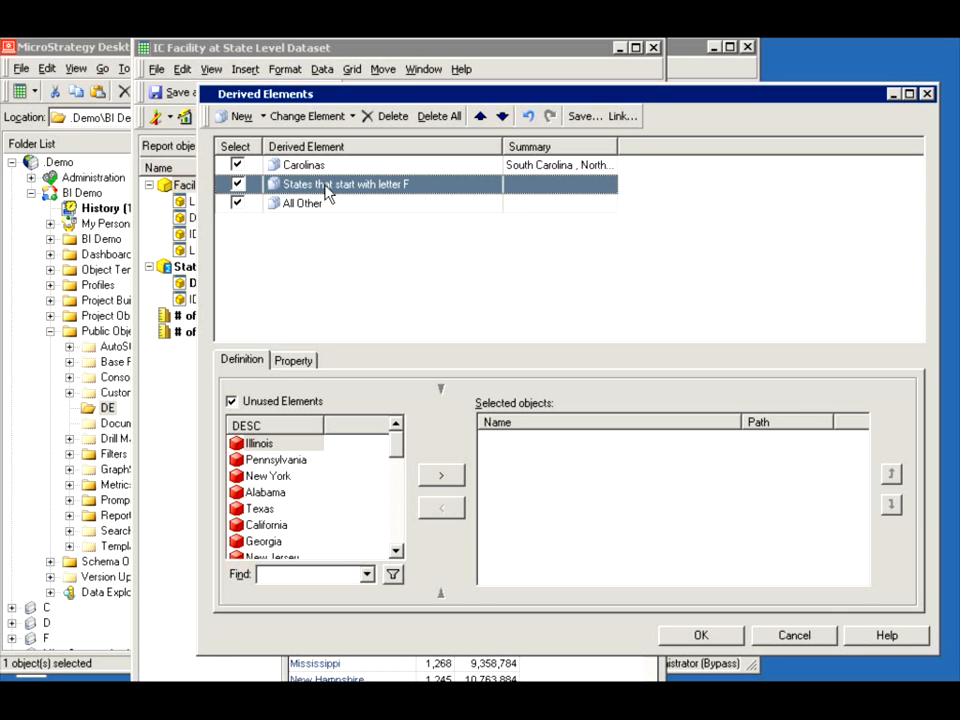
- Add a calculation derived element after the States that start with letter F list
{"action": "left_click", "coordinate": [352, 118]}
{"action": "left_click", "coordinate": [351, 123]}
{"action": "left_click", "coordinate": [266, 117]}
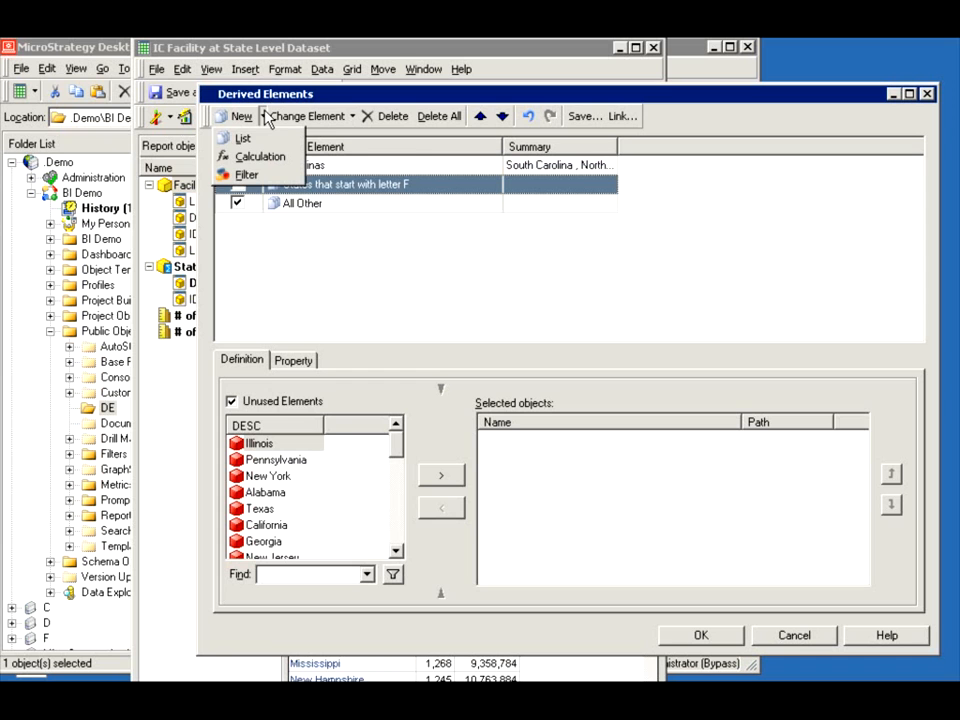
{"action": "left_click", "coordinate": [245, 156]}
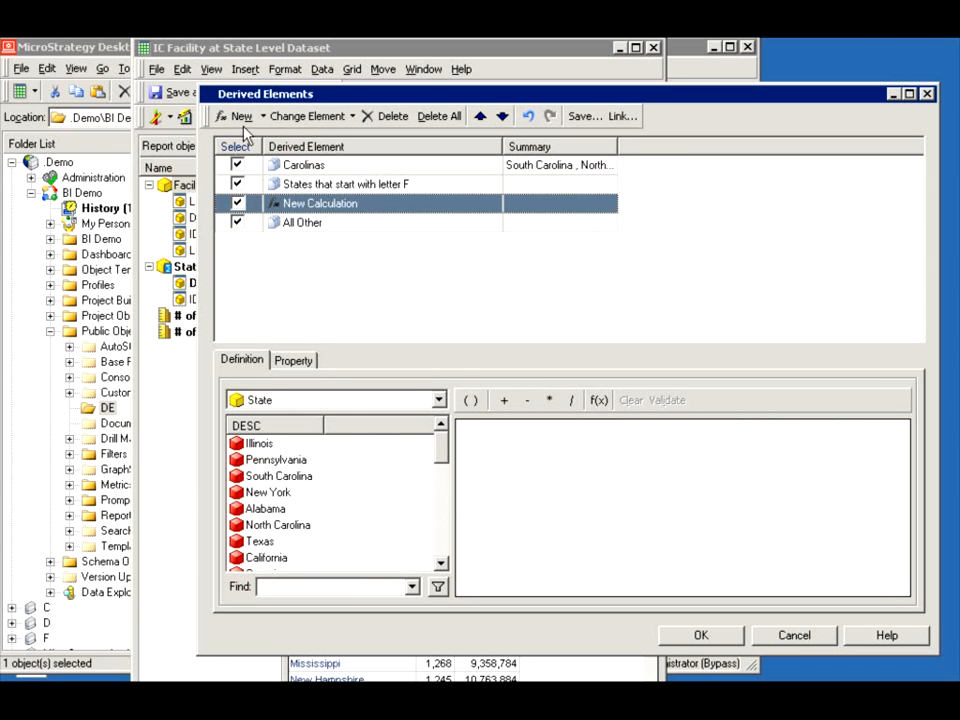
- Delete the States that start with letter F list and the new calculation from the derived elements
{"action": "left_click", "coordinate": [311, 184]}
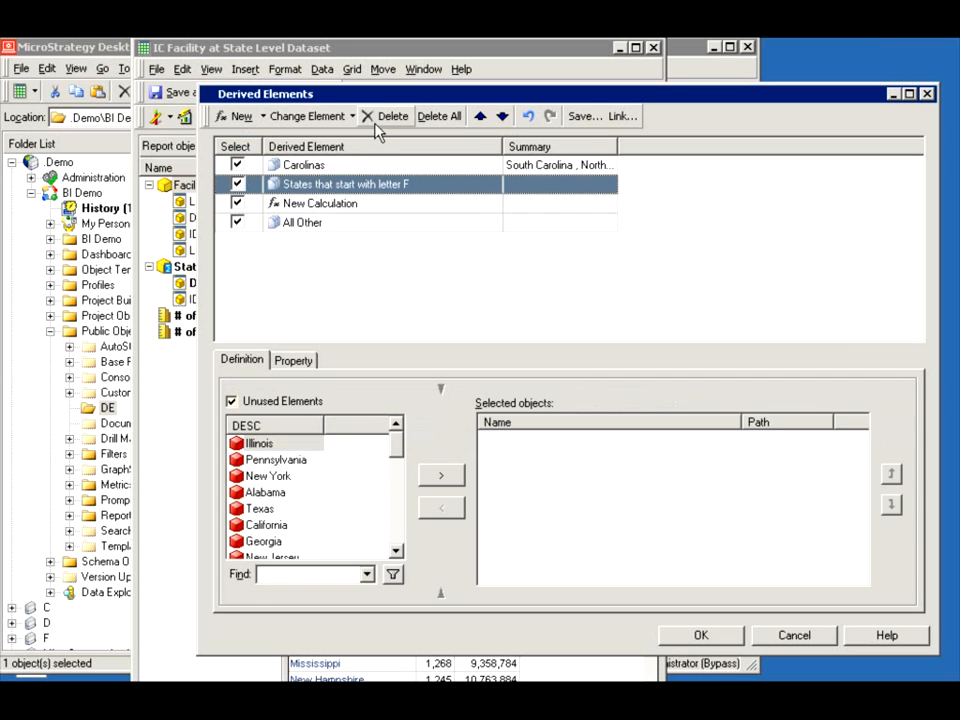
{"action": "left_click", "coordinate": [377, 118]}
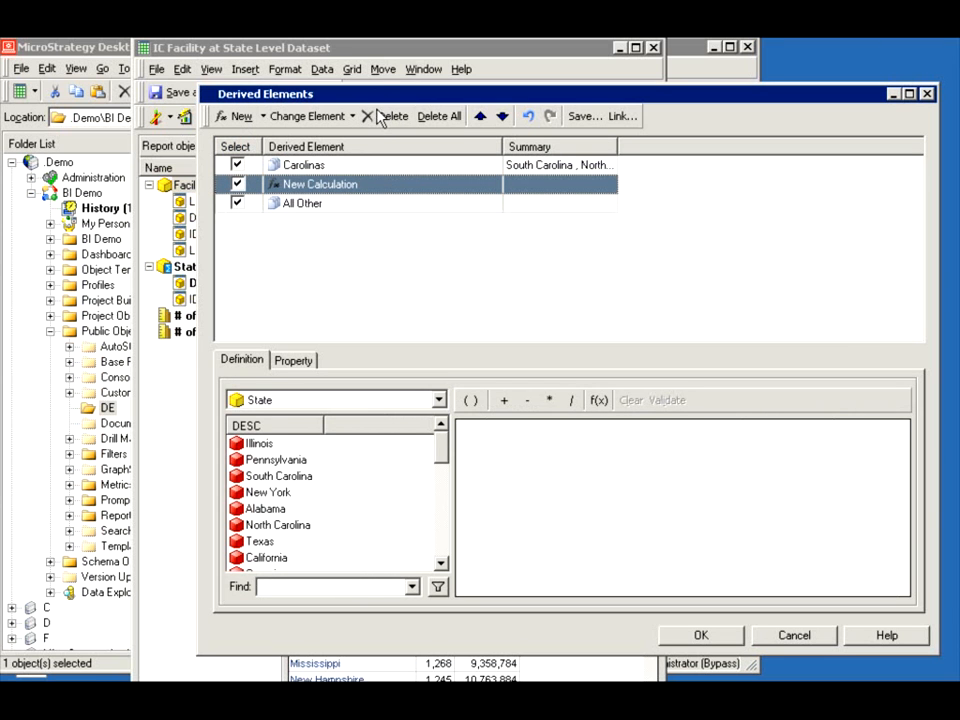
{"action": "left_click", "coordinate": [379, 116]}
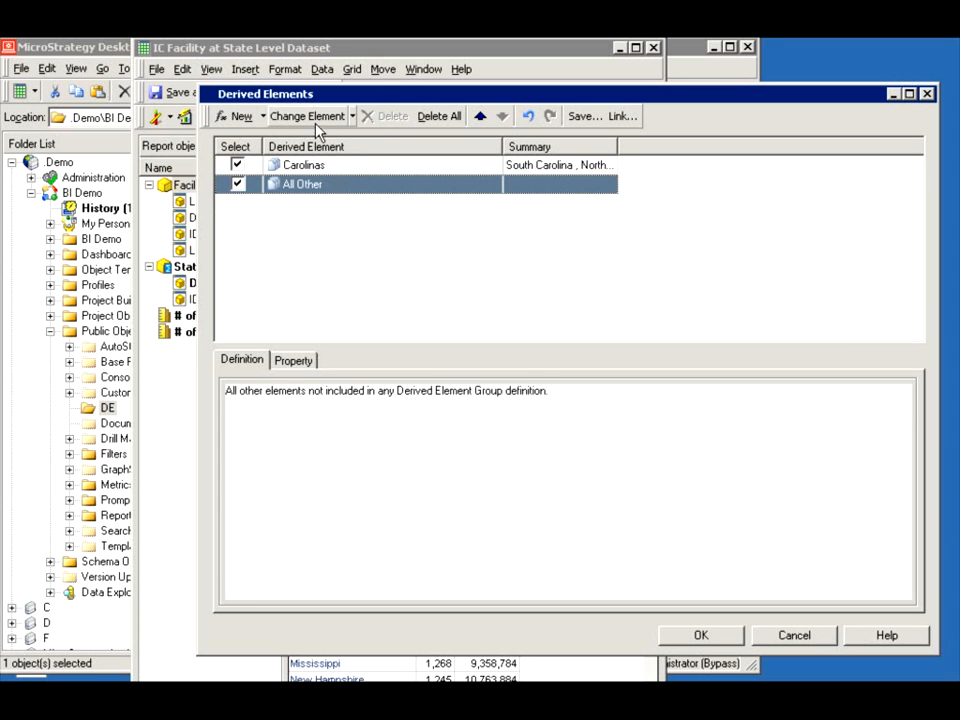
- Add a filter derived element after All Other and name it States Begin with Letter F
{"action": "left_click", "coordinate": [259, 117]}
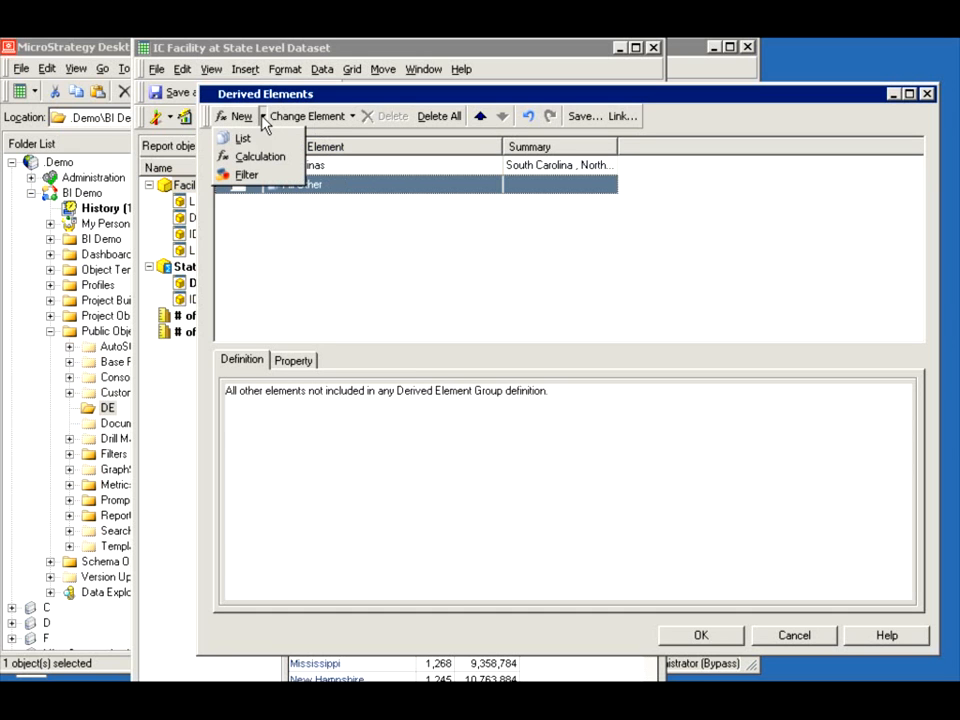
{"action": "left_click", "coordinate": [245, 175]}
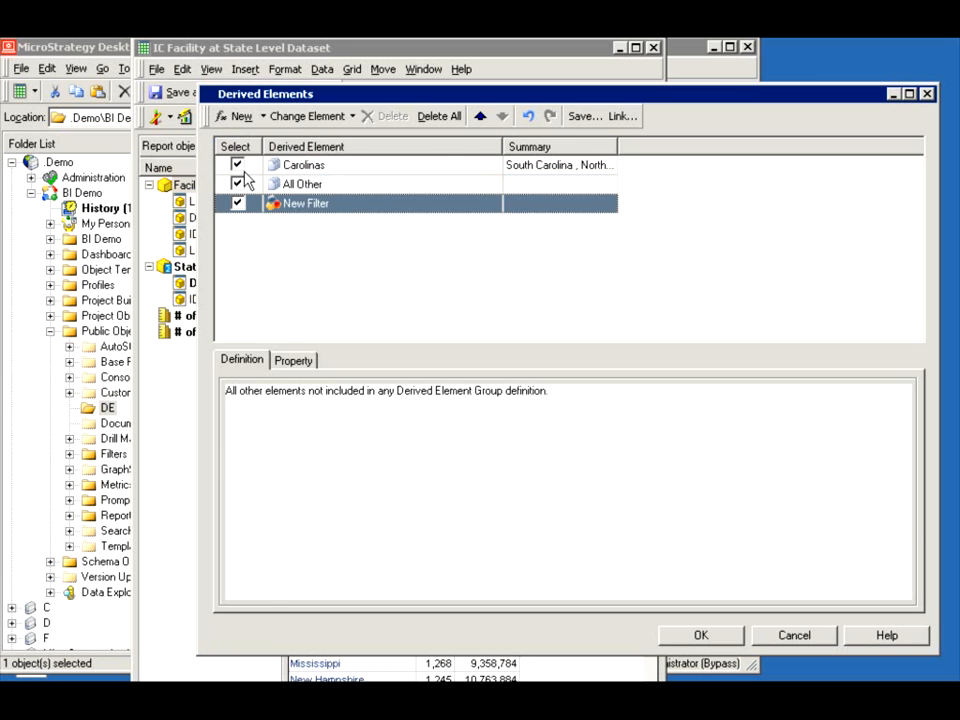
{"action": "left_click", "coordinate": [353, 117]}
{"action": "left_click", "coordinate": [343, 136]}
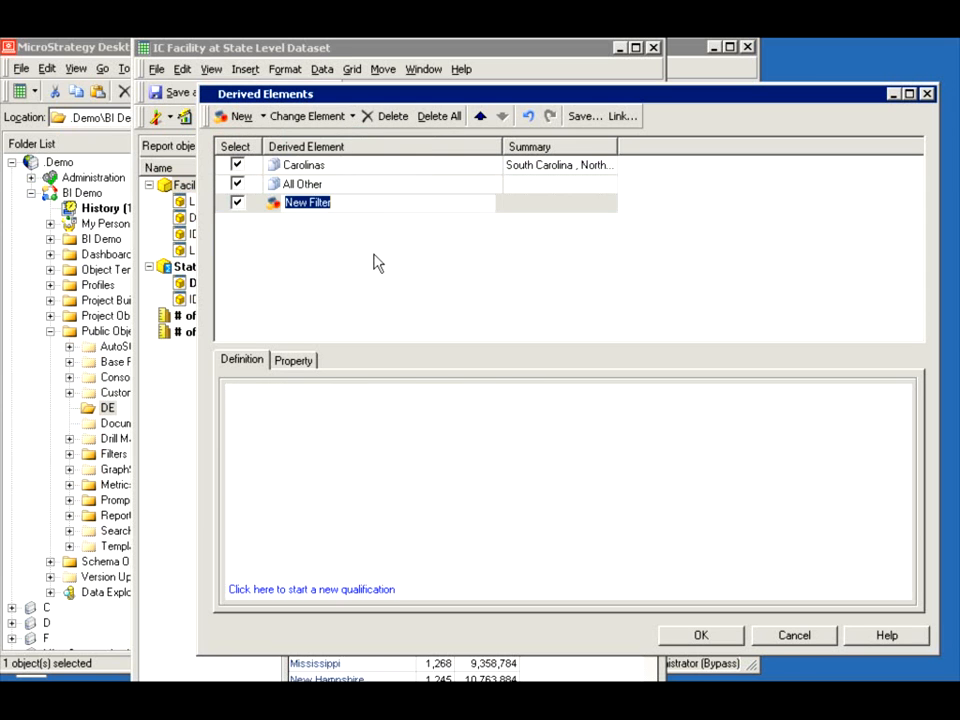
{"action": "type", "text": "States with"}
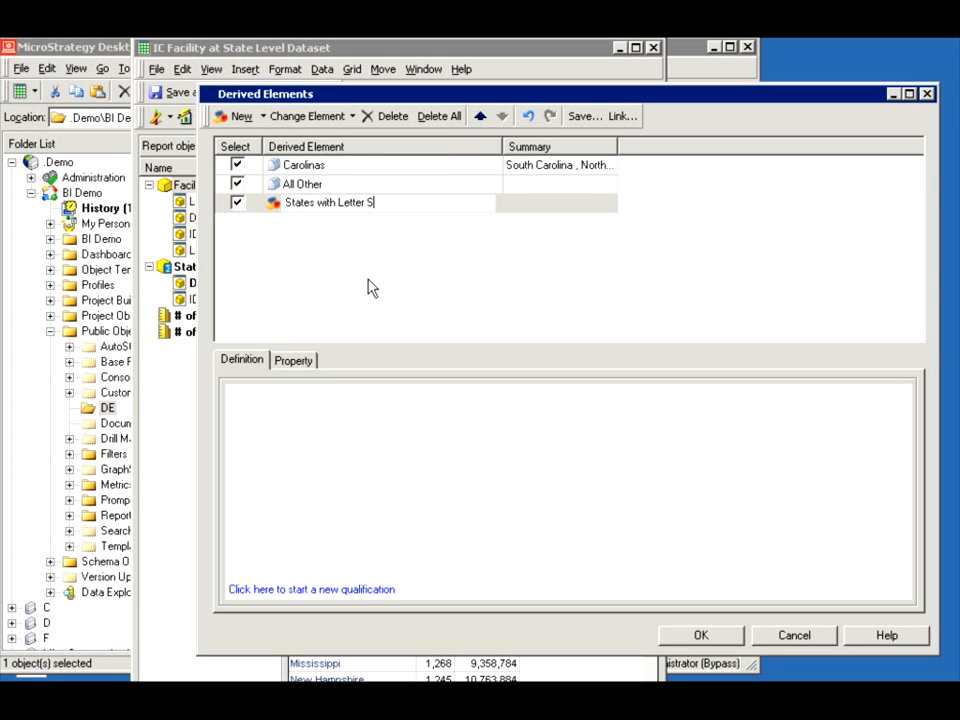
{"action": "type", "text": "F"}
{"action": "left_click", "coordinate": [324, 202]}
{"action": "type", "text": "Begin"}
{"action": "key", "text": "Return"}
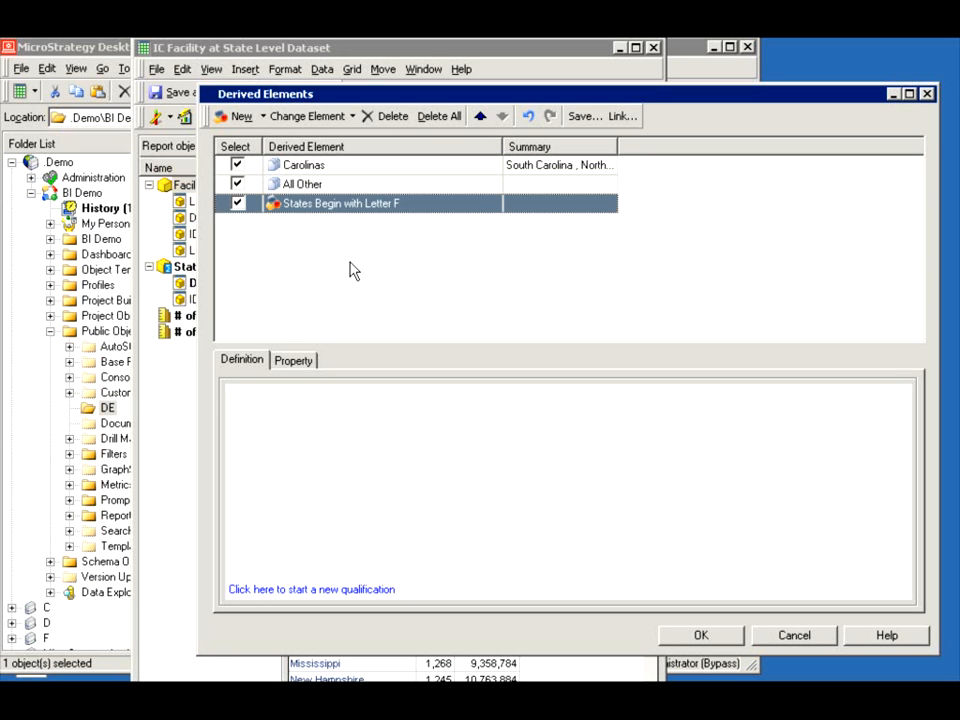
- Define the filter's qualification as State where DESC begins with F and apply it to the report
{"action": "left_click", "coordinate": [241, 590]}
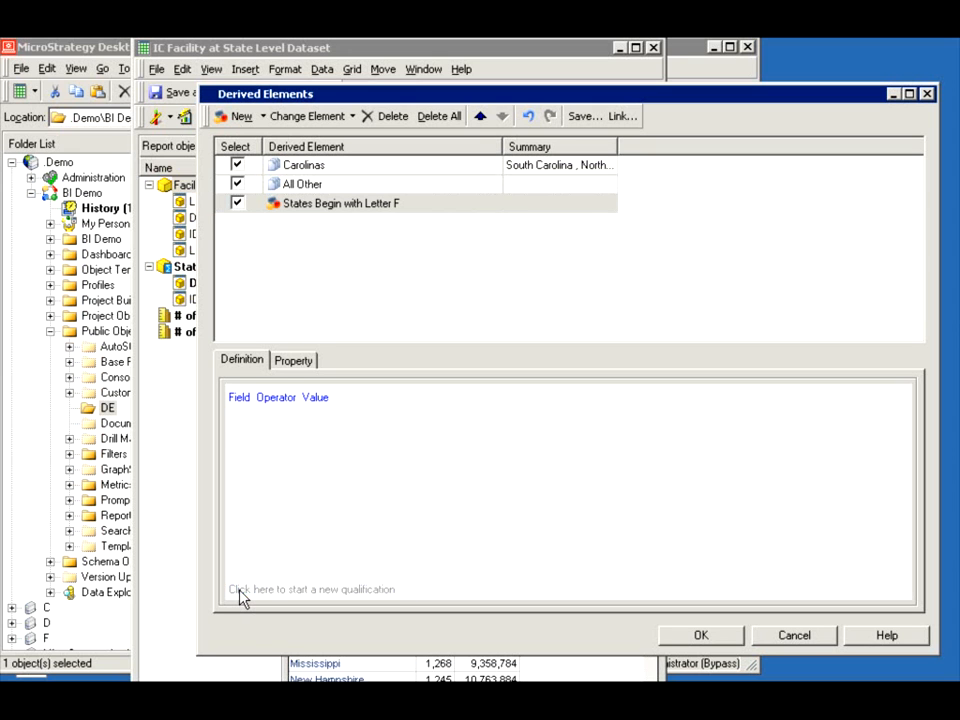
{"action": "left_click", "coordinate": [240, 398]}
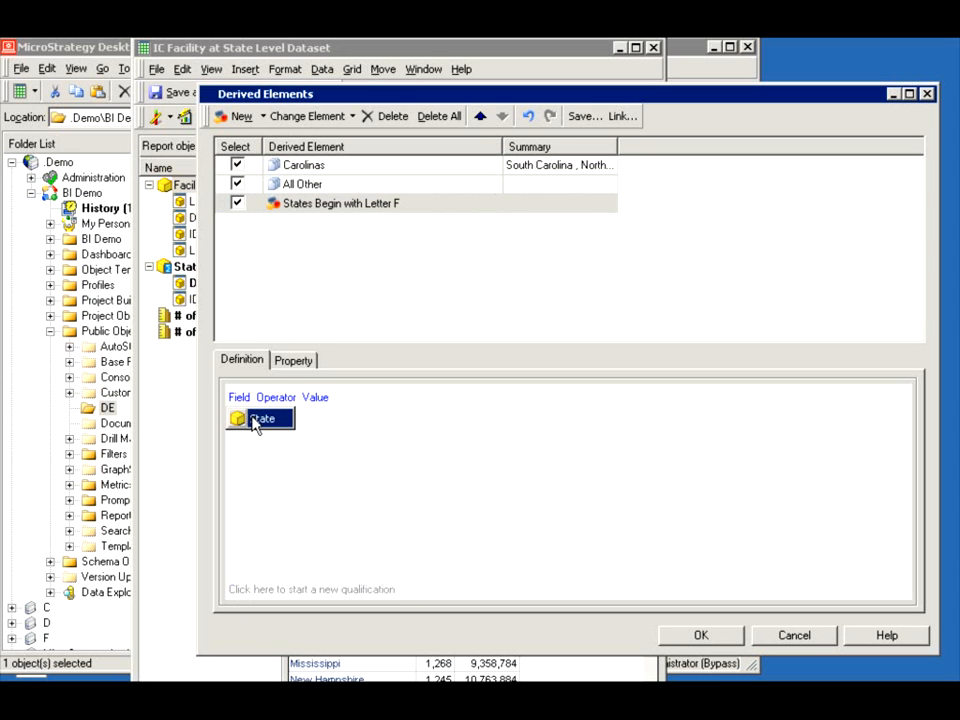
{"action": "left_click", "coordinate": [258, 420]}
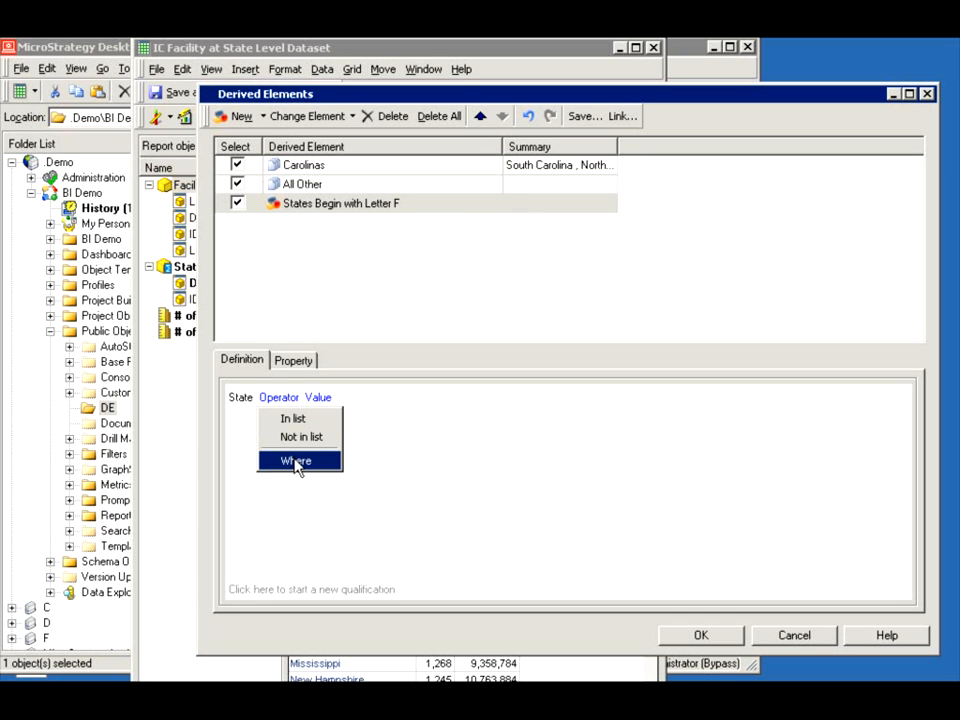
{"action": "left_click", "coordinate": [297, 463]}
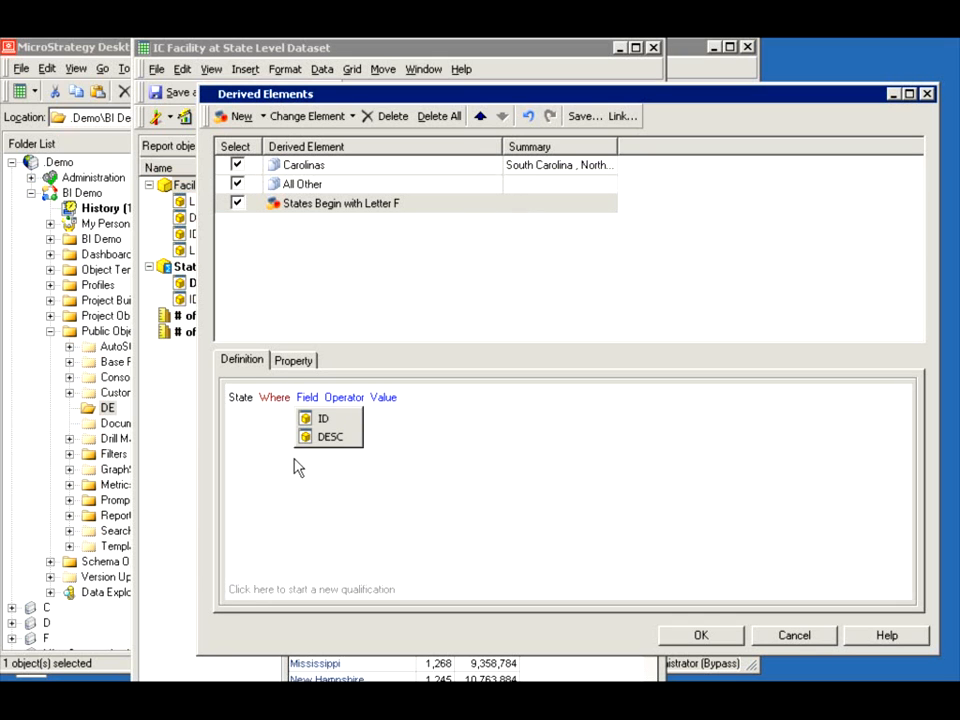
{"action": "left_click", "coordinate": [351, 440]}
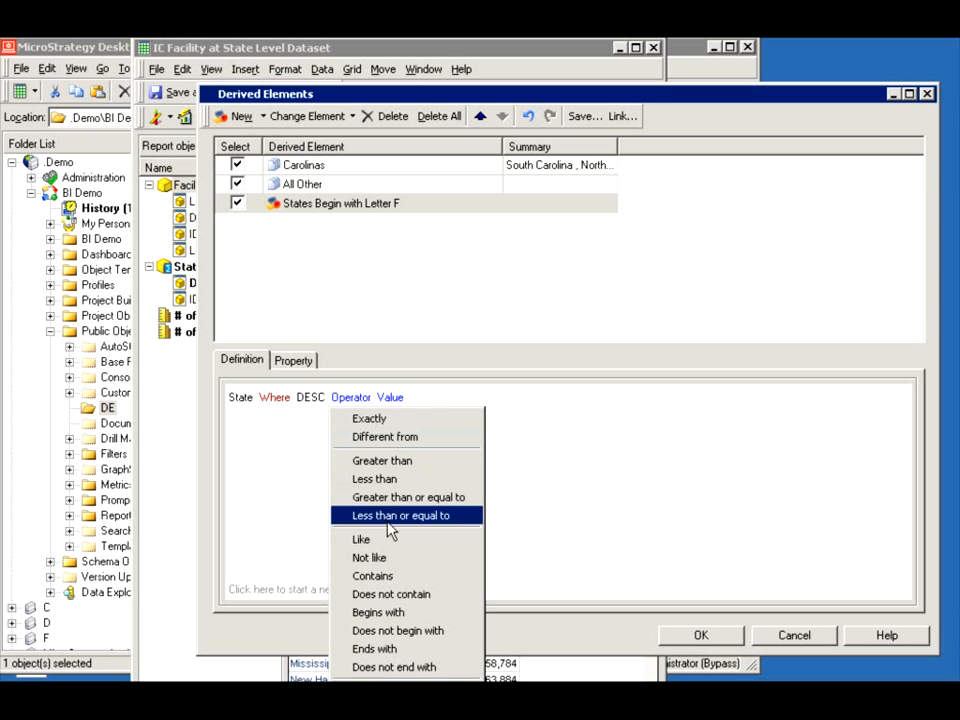
{"action": "left_click", "coordinate": [392, 612]}
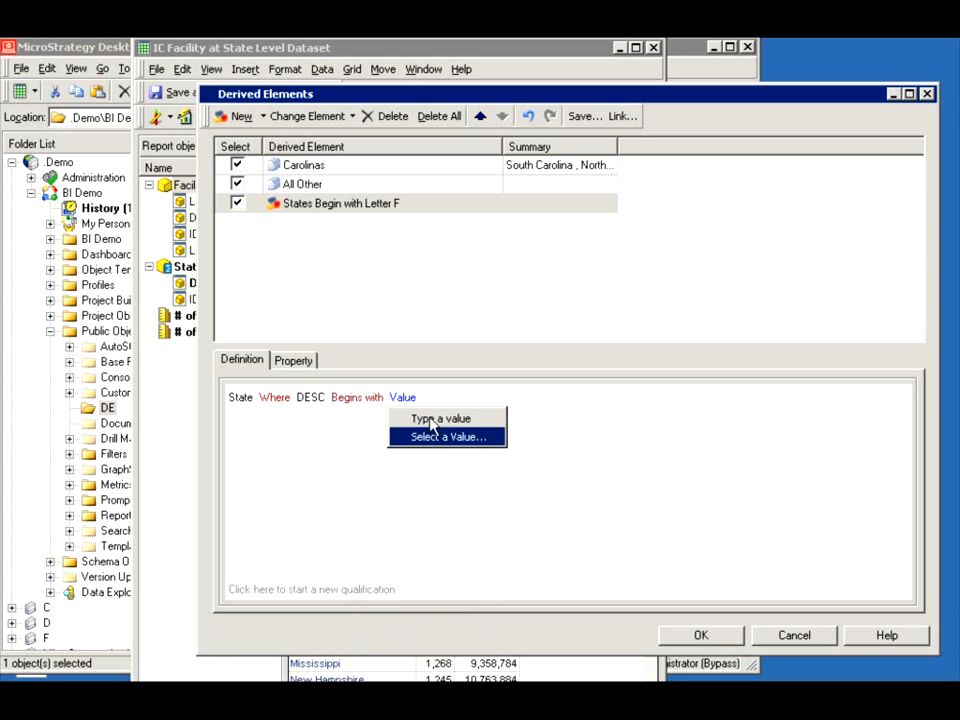
{"action": "left_click", "coordinate": [432, 422]}
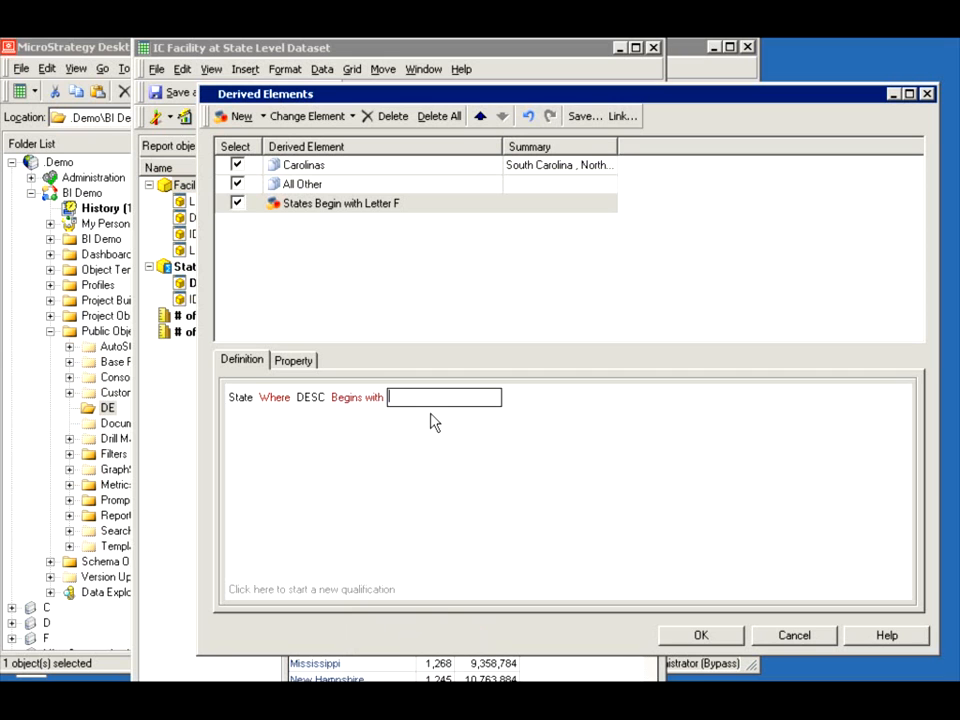
{"action": "type", "text": "S"}
{"action": "type", "text": "F"}
{"action": "key", "text": "Return"}
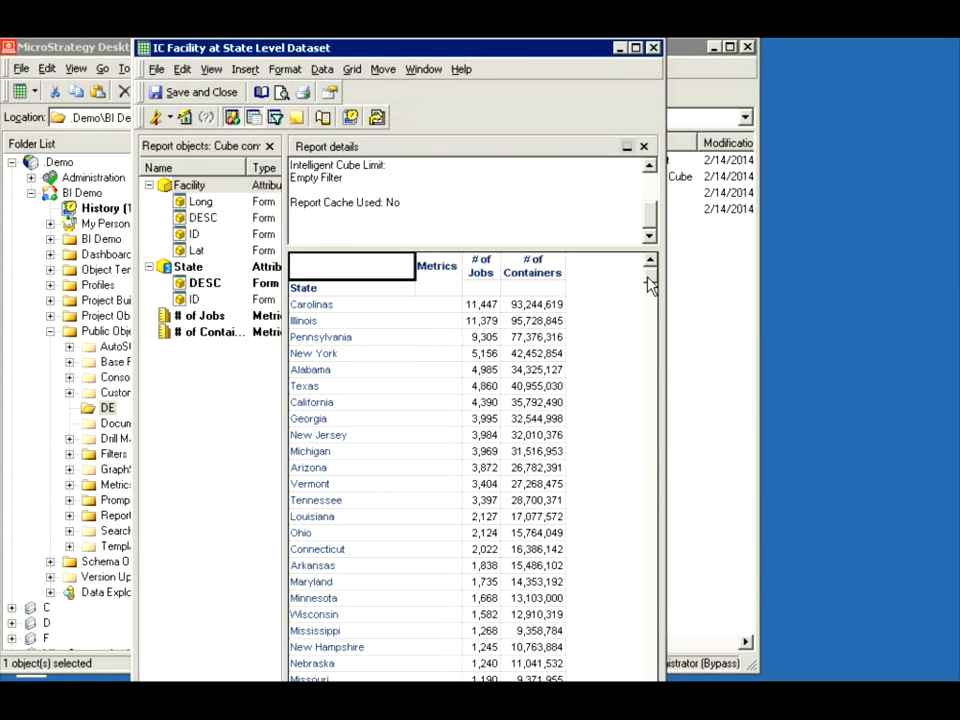
- Examine the States Begin with Letter F row at the end of the report along with the state rows above it
{"action": "scroll", "coordinate": [649, 287], "scroll_direction": "down", "scroll_amount": 1}
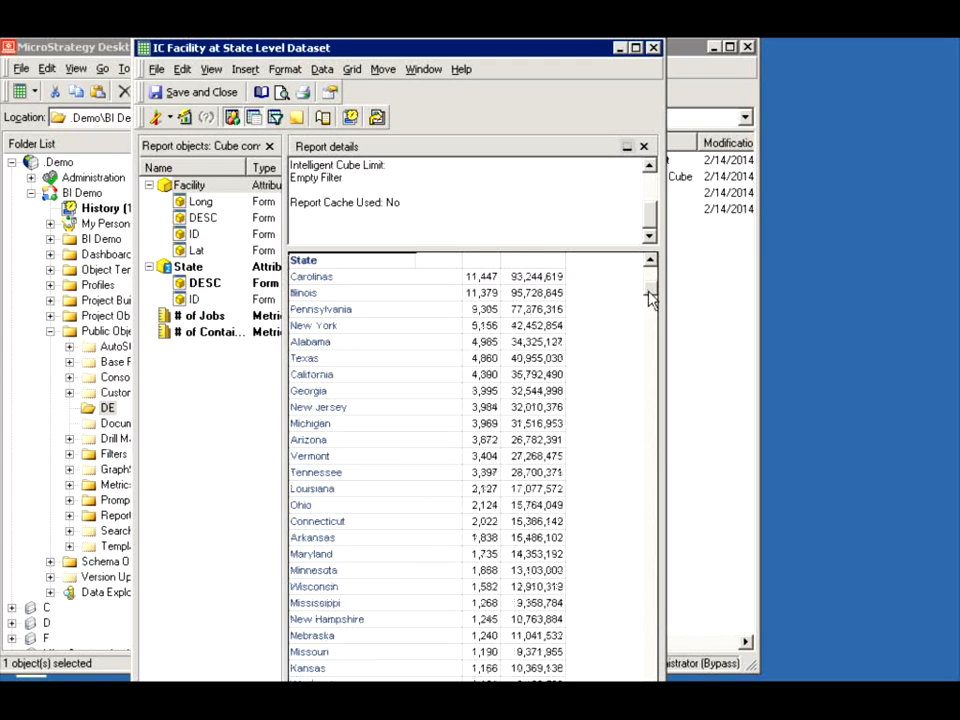
{"action": "left_click", "coordinate": [652, 643]}
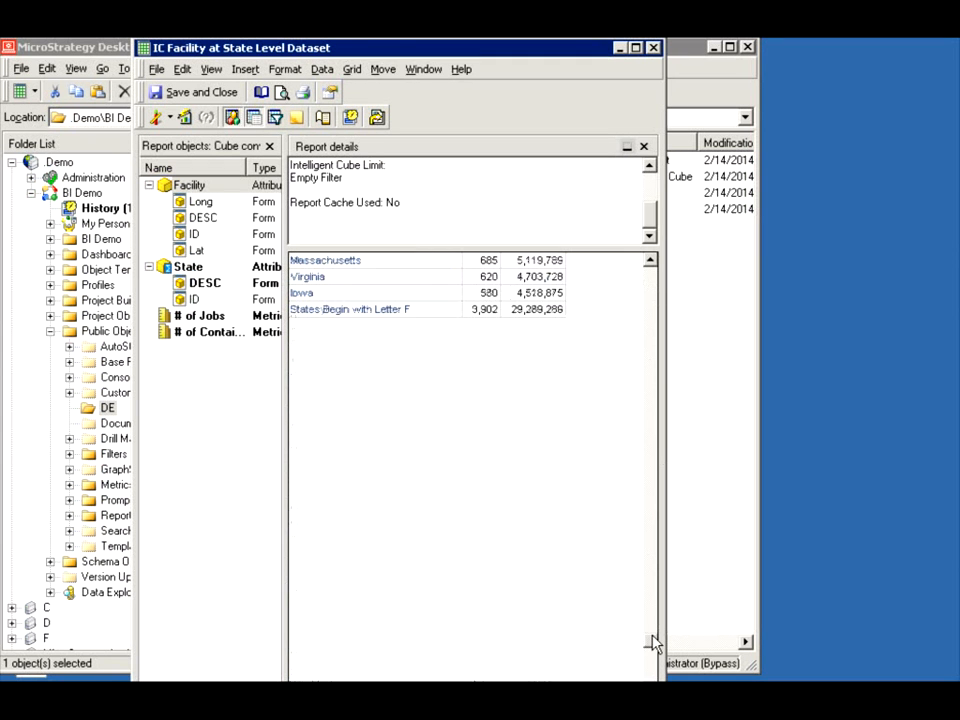
{"action": "left_click", "coordinate": [336, 310]}
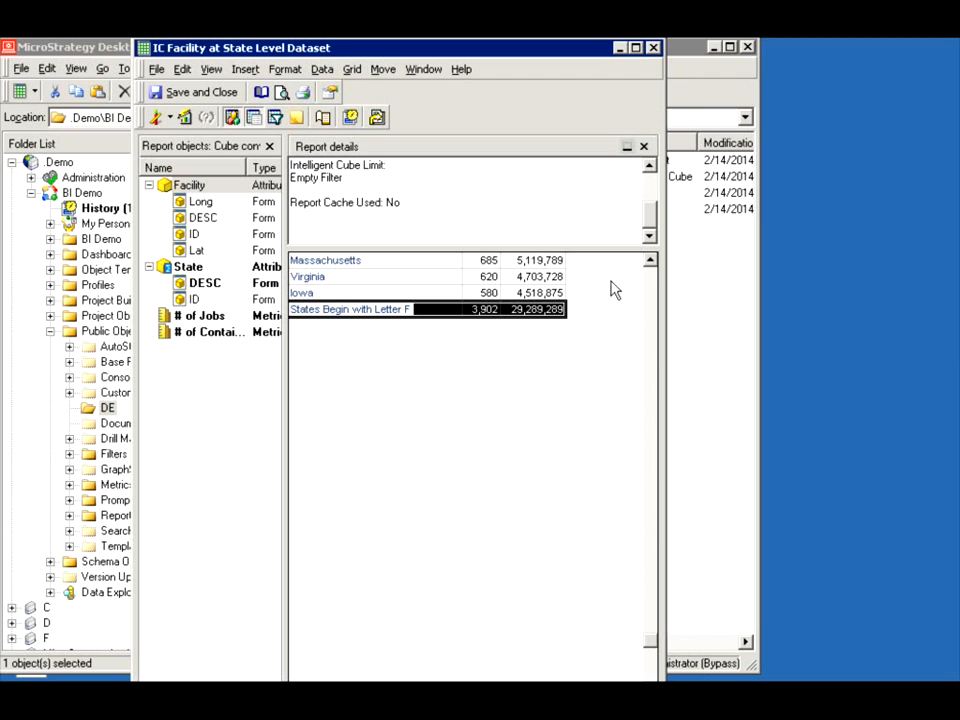
{"action": "left_click", "coordinate": [650, 261]}
{"action": "left_click", "coordinate": [650, 261]}
{"action": "left_click", "coordinate": [650, 261]}
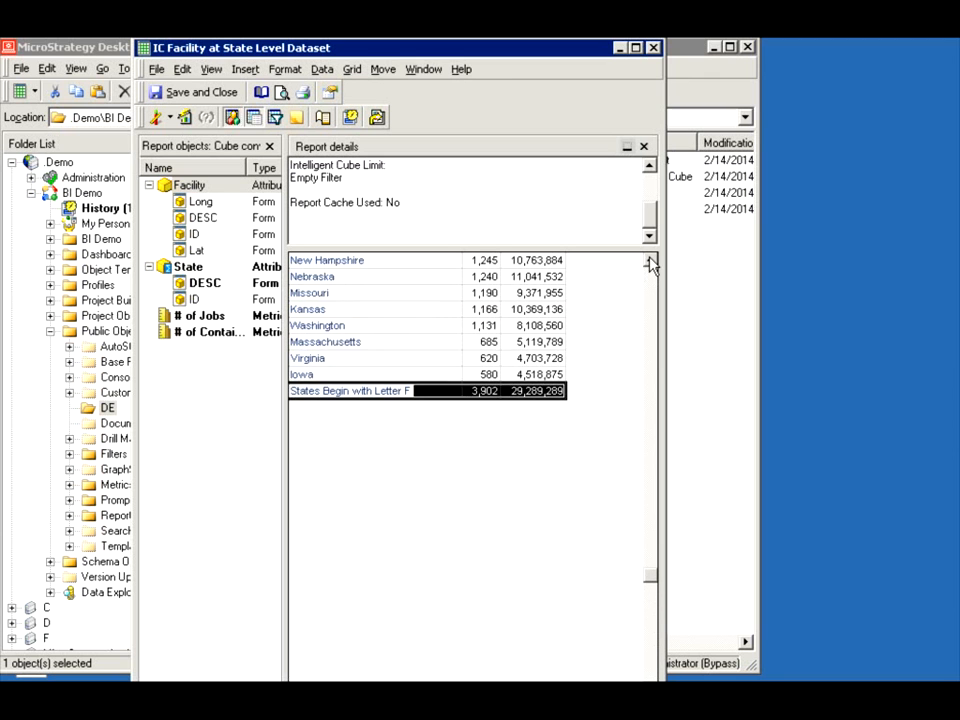
{"action": "left_click", "coordinate": [650, 261]}
{"action": "left_click", "coordinate": [650, 261]}
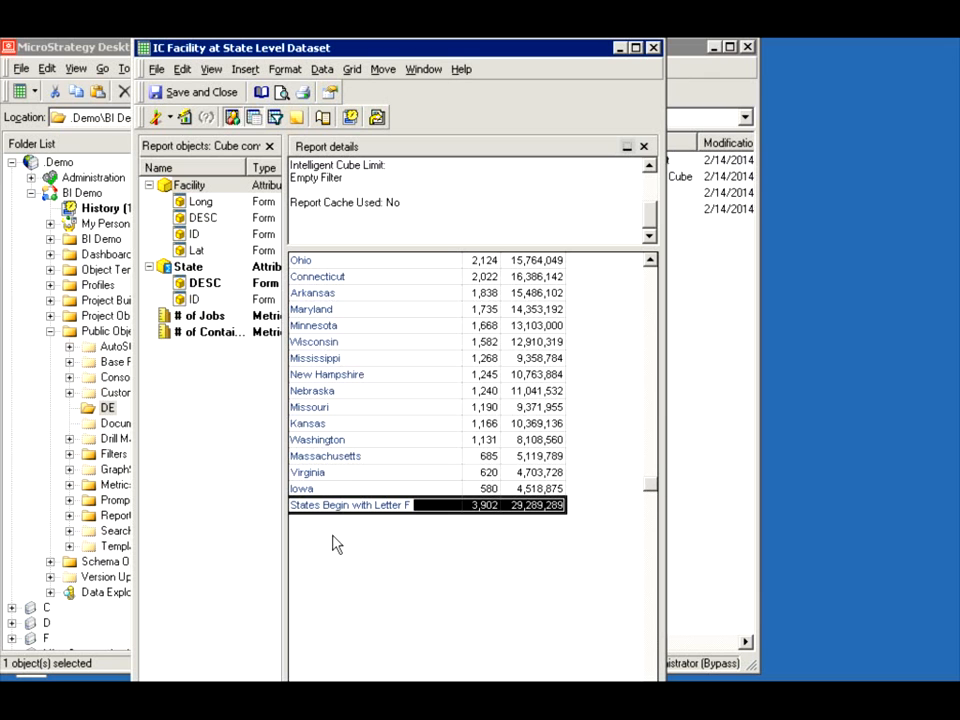
- Reopen the derived elements, set States Begin with Letter F to keep individual items separate, and apply it to the report
{"action": "right_click", "coordinate": [331, 504]}
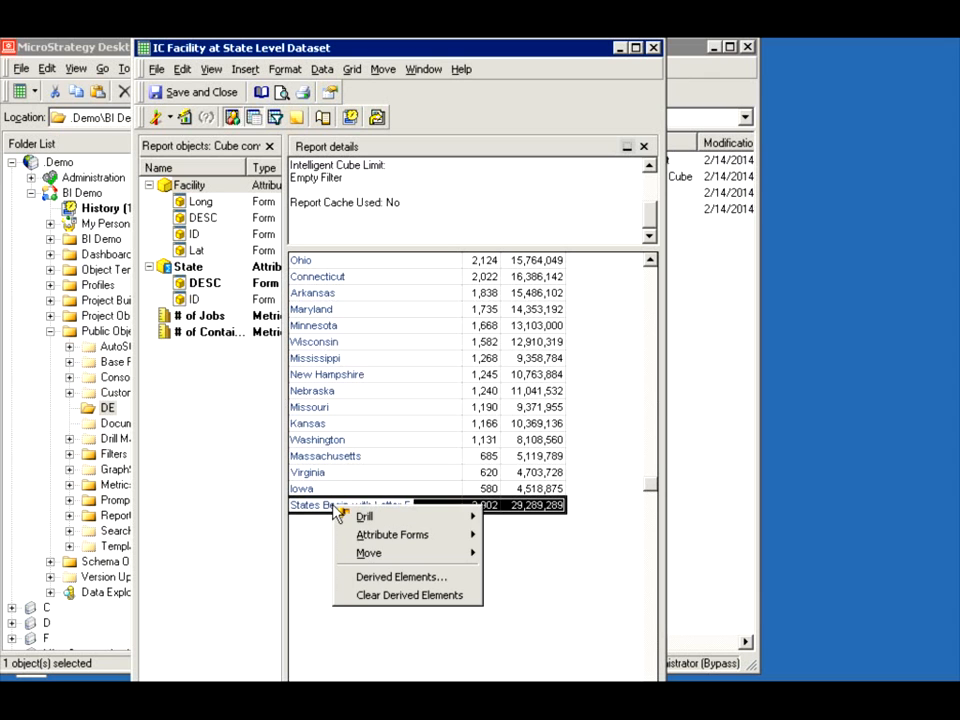
{"action": "left_click", "coordinate": [396, 574]}
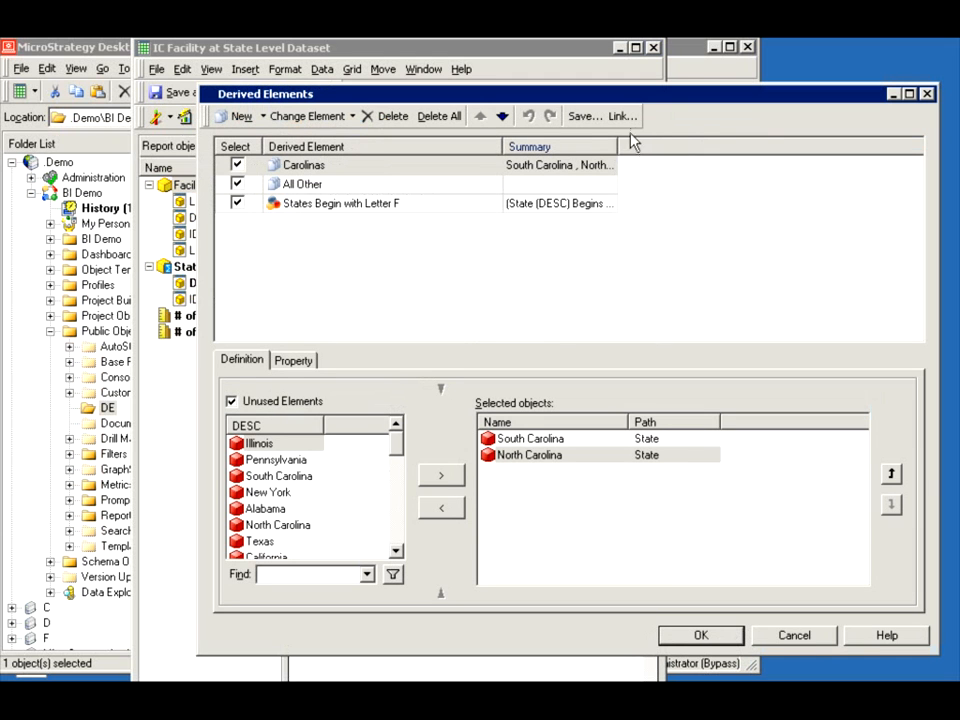
{"action": "double_click", "coordinate": [619, 146]}
{"action": "left_click", "coordinate": [335, 206]}
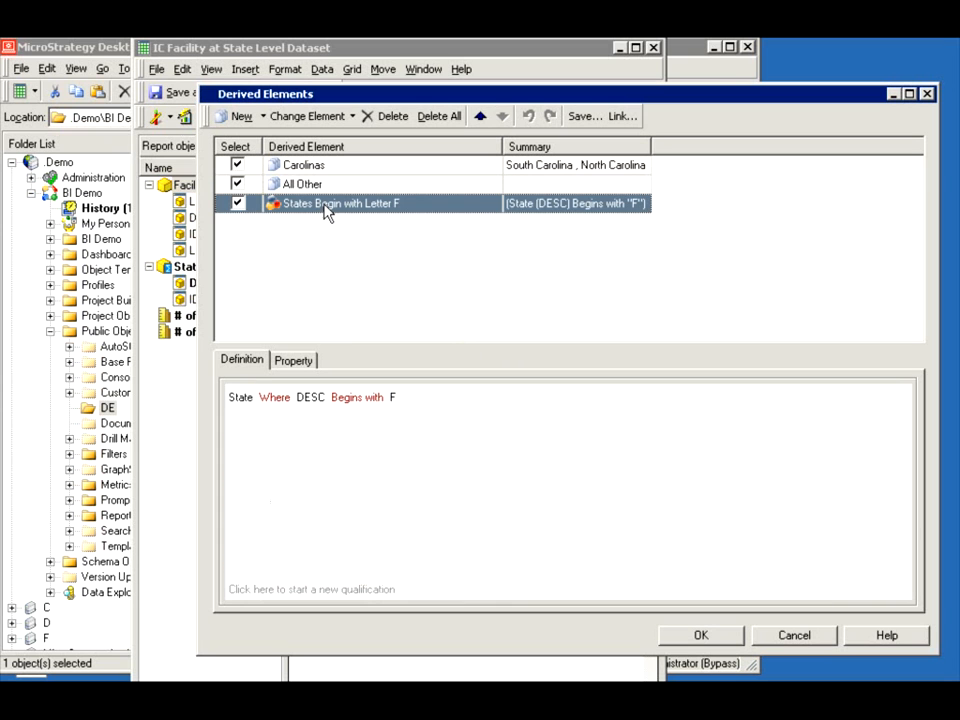
{"action": "left_click", "coordinate": [295, 360]}
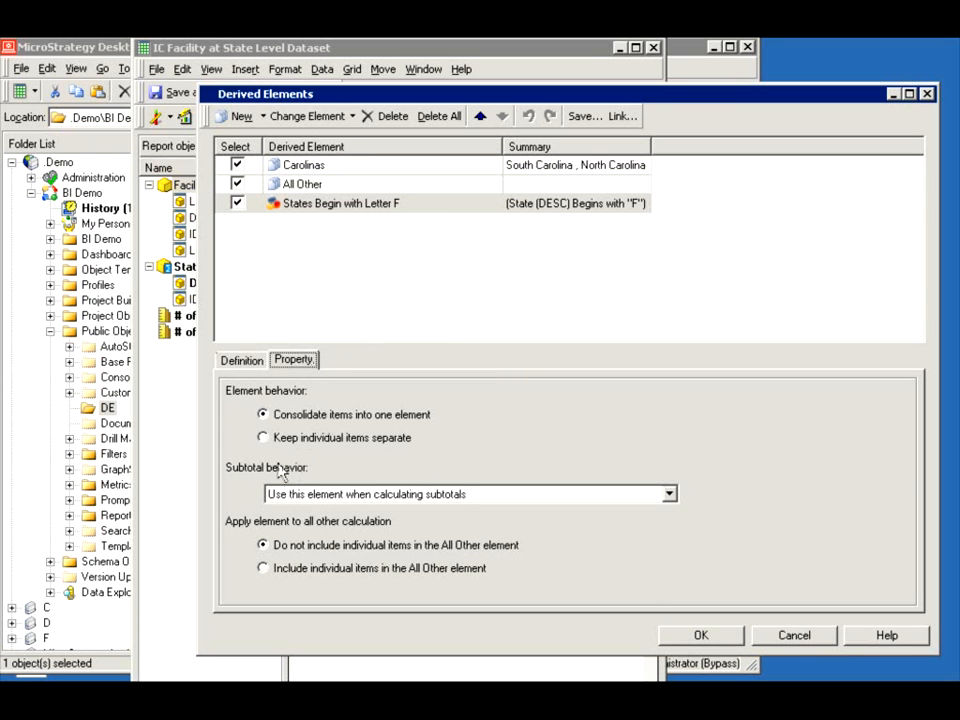
{"action": "left_click", "coordinate": [264, 438]}
{"action": "left_click", "coordinate": [701, 638]}
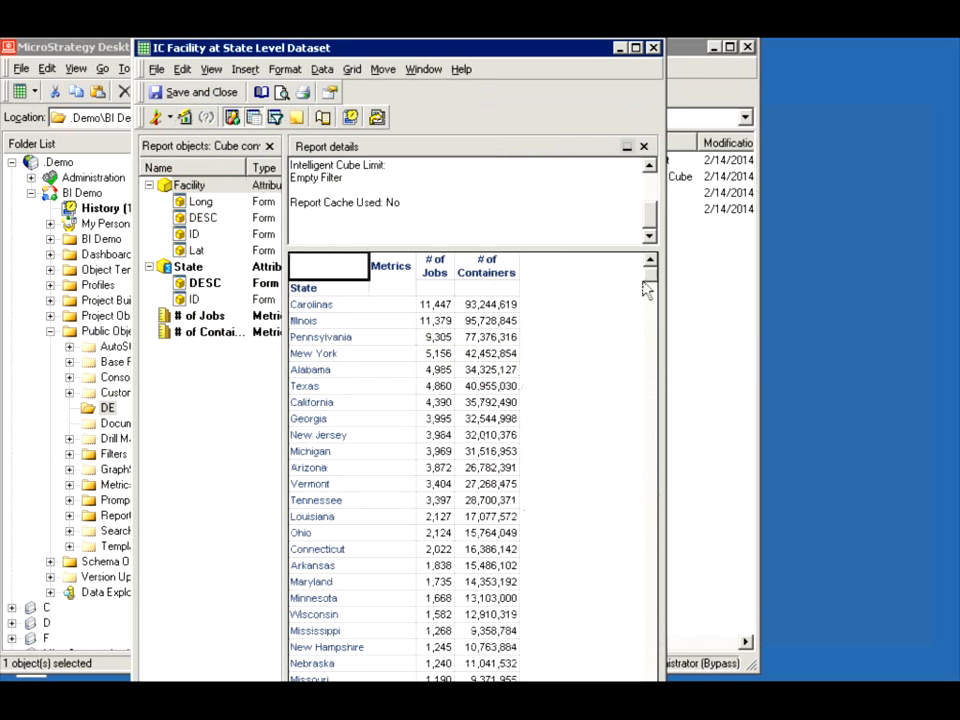
- Reopen the derived elements, set the qualification value of States Begin with Letter F to M, and apply it to the report
{"action": "left_click_drag", "start_coordinate": [646, 280], "coordinate": [660, 608]}
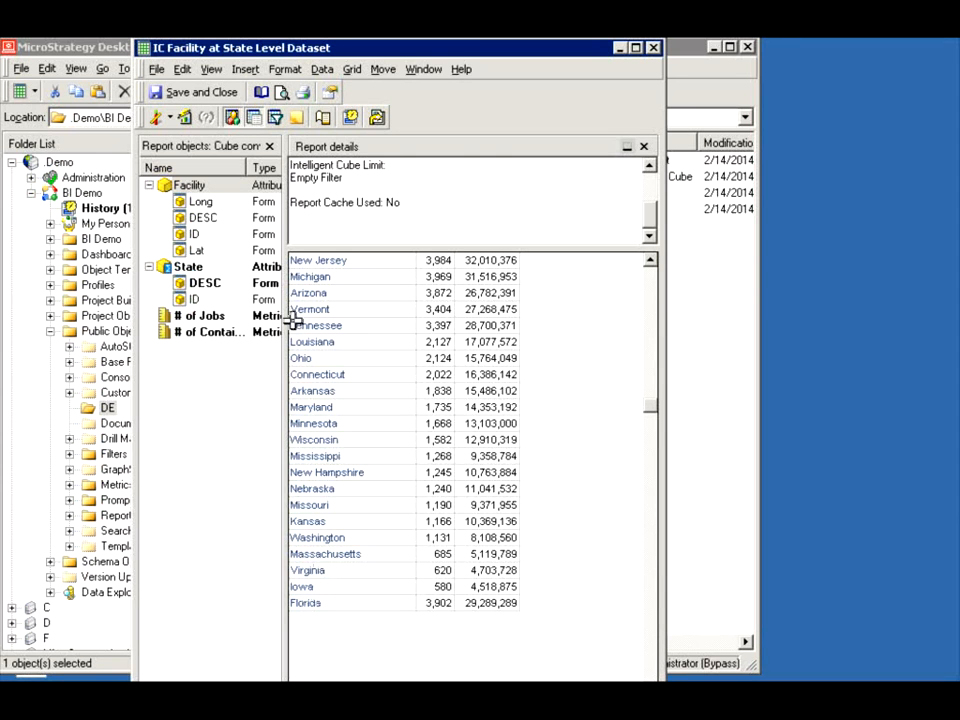
{"action": "right_click", "coordinate": [320, 603]}
{"action": "left_click", "coordinate": [321, 521]}
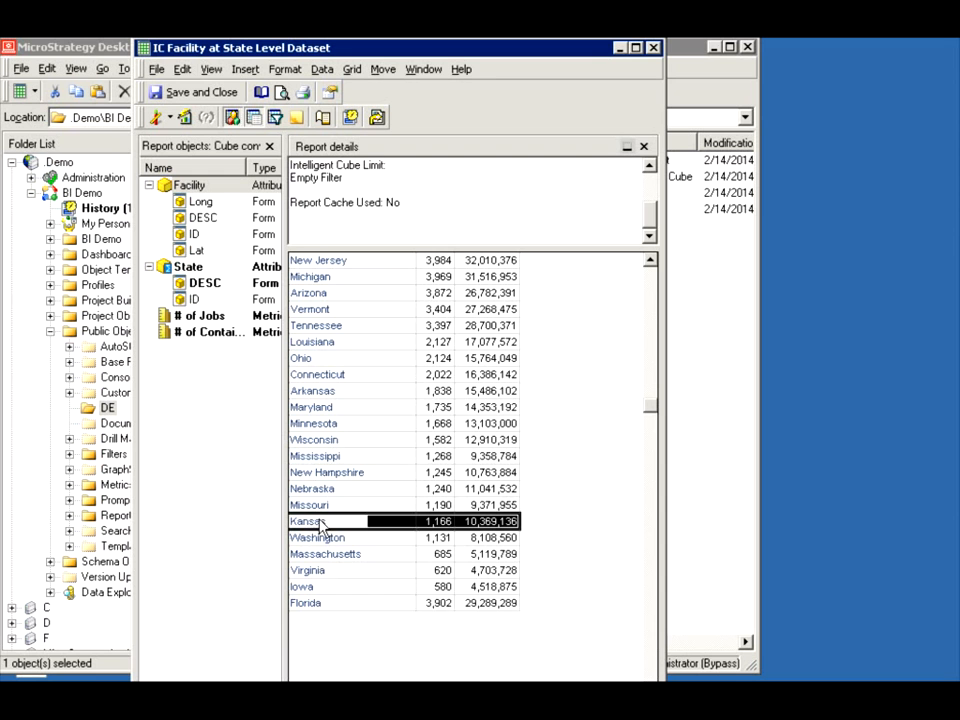
{"action": "right_click", "coordinate": [321, 521]}
{"action": "left_click", "coordinate": [389, 595]}
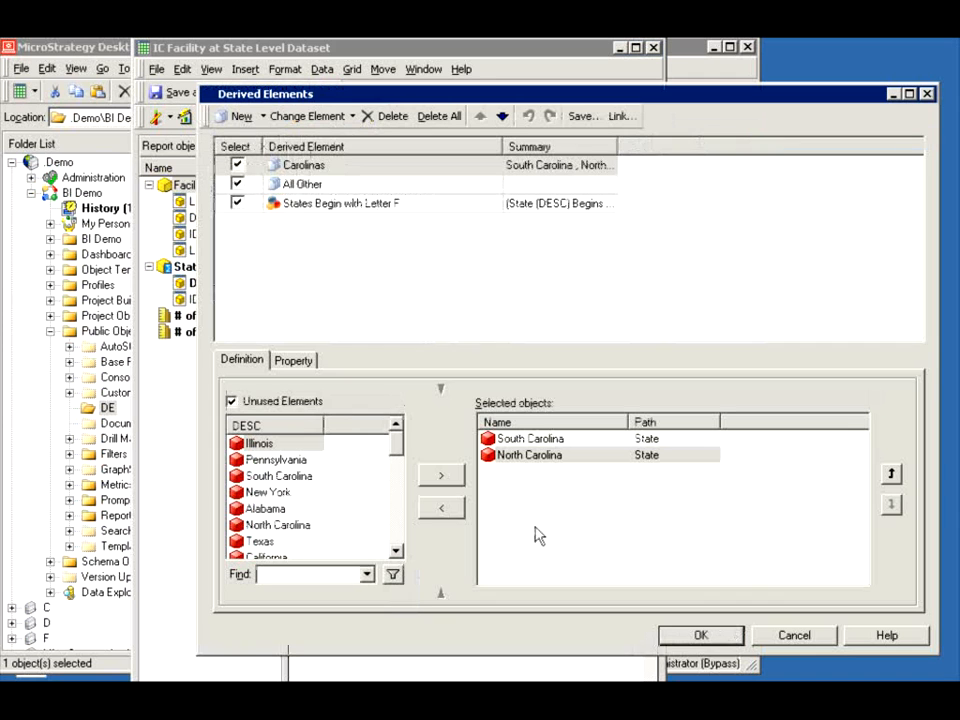
{"action": "left_click", "coordinate": [308, 205]}
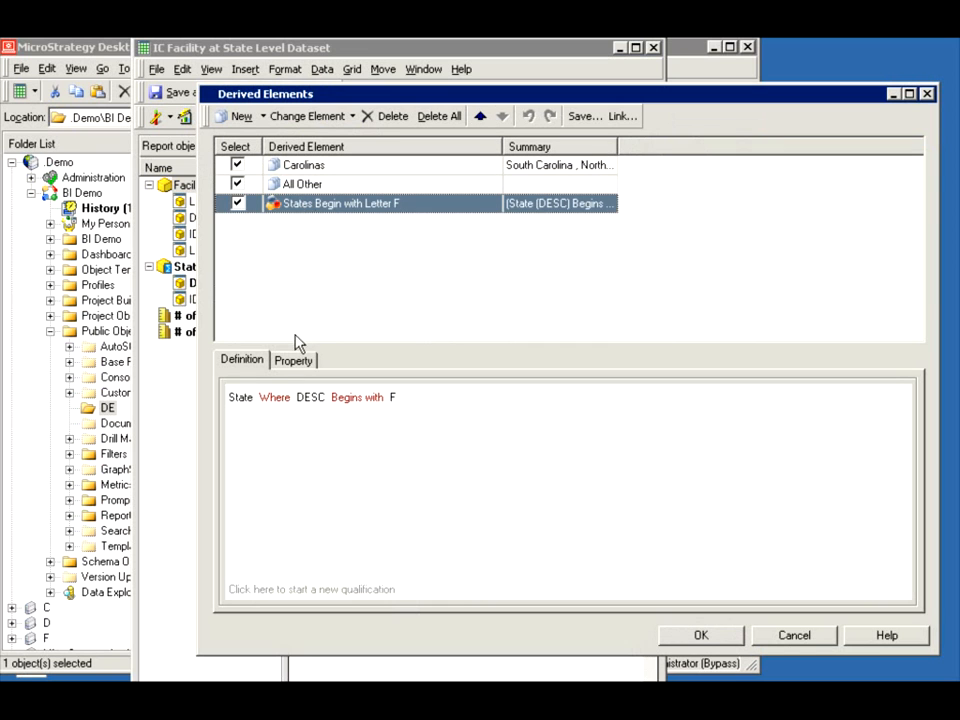
{"action": "left_click", "coordinate": [393, 399]}
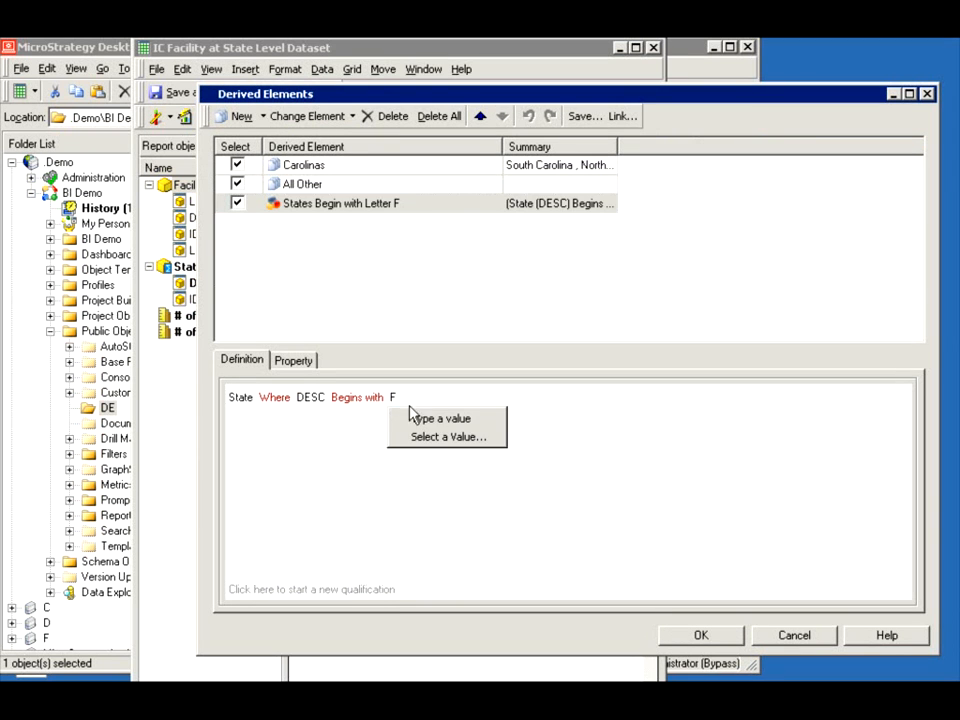
{"action": "left_click", "coordinate": [414, 418]}
{"action": "type", "text": "M"}
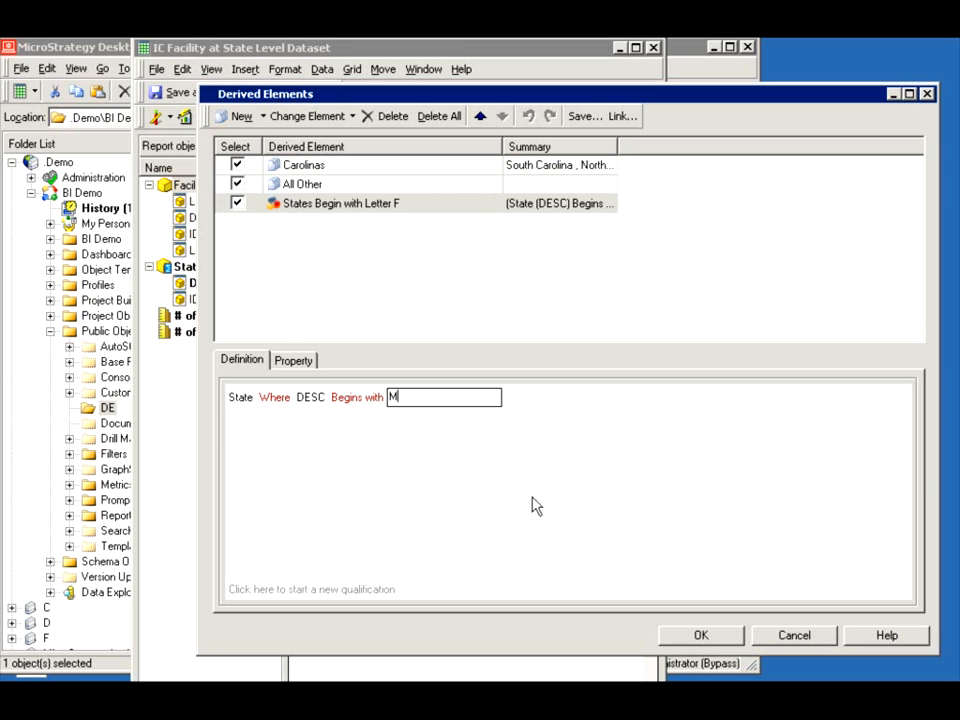
{"action": "left_click", "coordinate": [700, 636]}
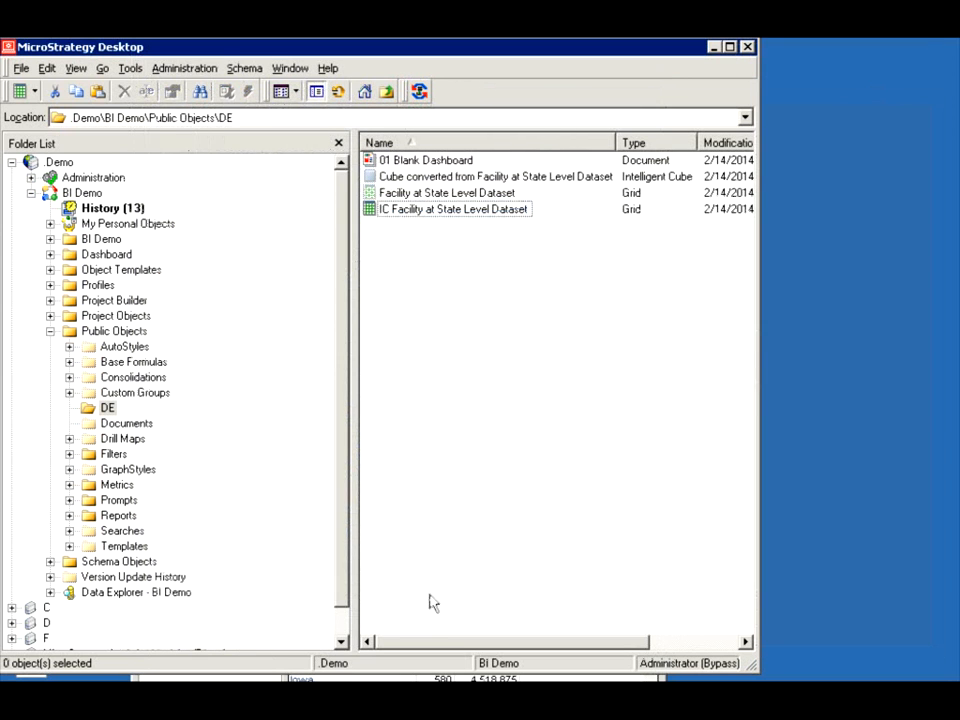
- Examine the individual rows for states beginning with M at the end of the report
{"action": "left_click", "coordinate": [398, 679]}
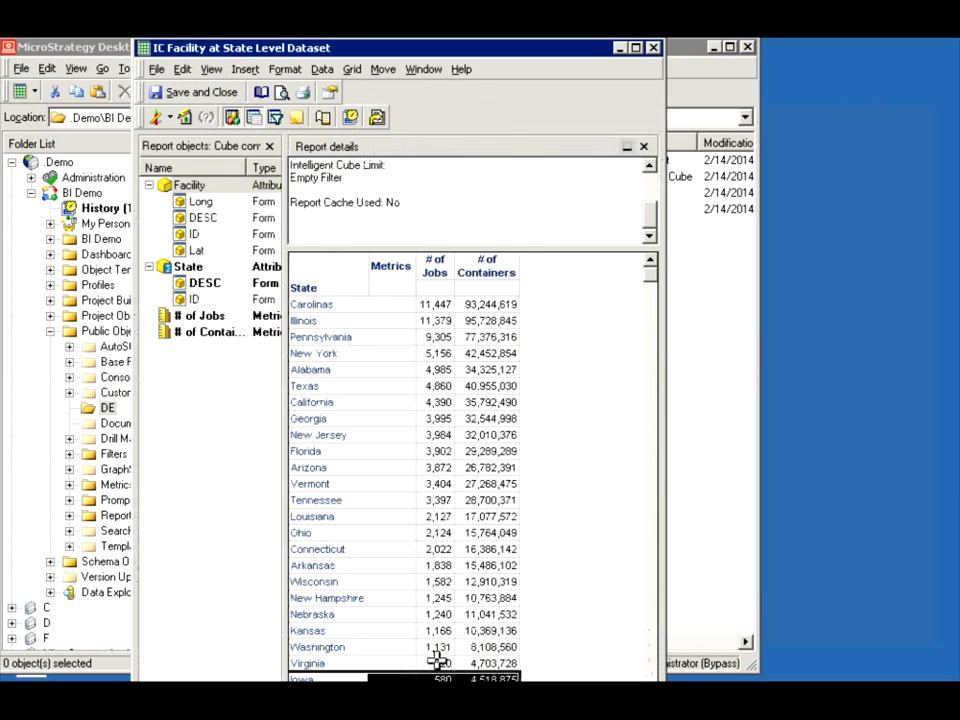
{"action": "left_click_drag", "start_coordinate": [652, 277], "coordinate": [655, 366]}
{"action": "left_click", "coordinate": [655, 622]}
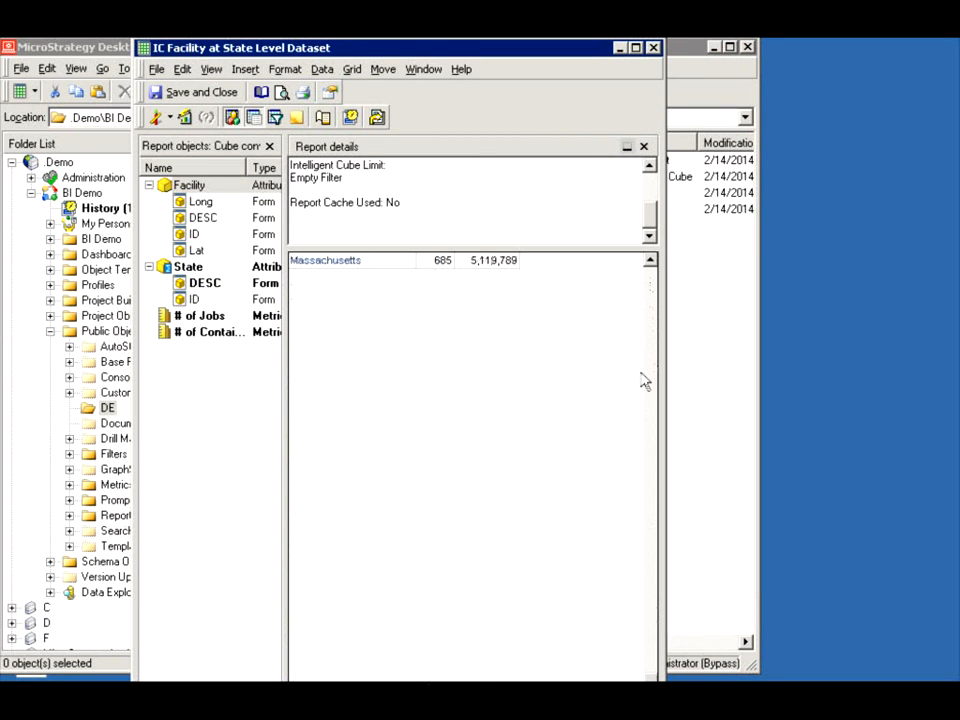
{"action": "left_click", "coordinate": [650, 262]}
{"action": "left_click", "coordinate": [650, 262]}
{"action": "double_click", "coordinate": [650, 262]}
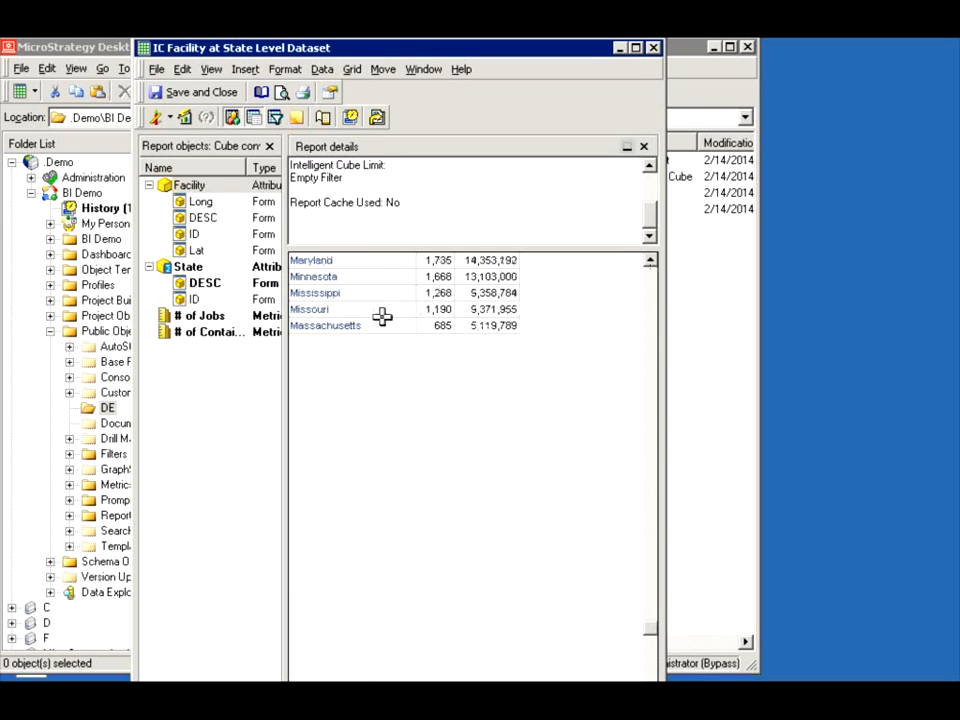
{"action": "left_click", "coordinate": [401, 276]}
{"action": "double_click", "coordinate": [650, 263]}
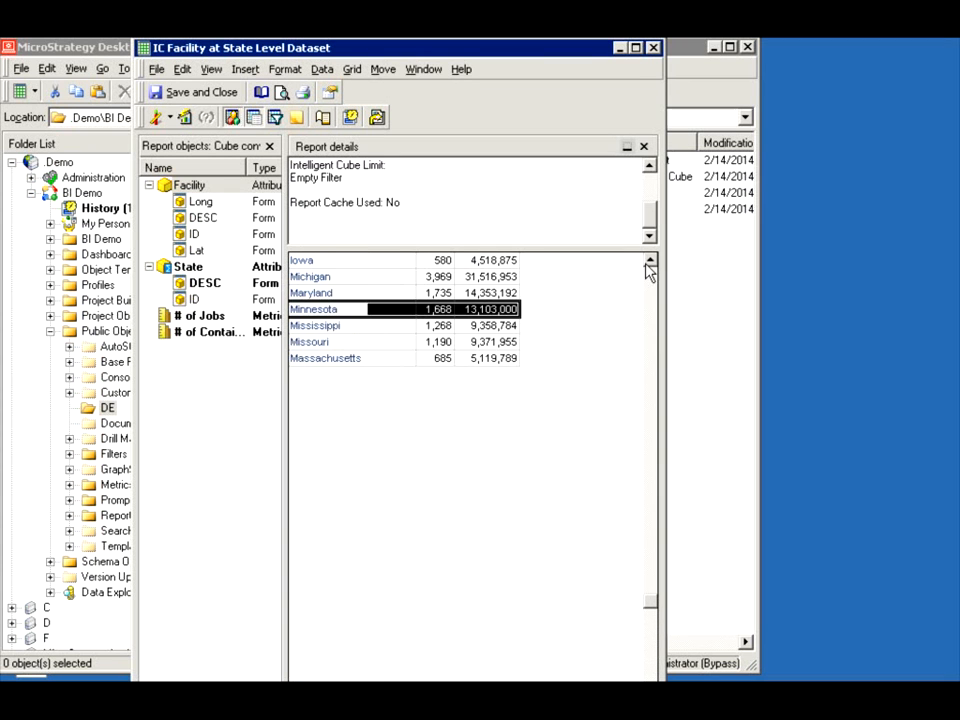
{"action": "left_click", "coordinate": [303, 276]}
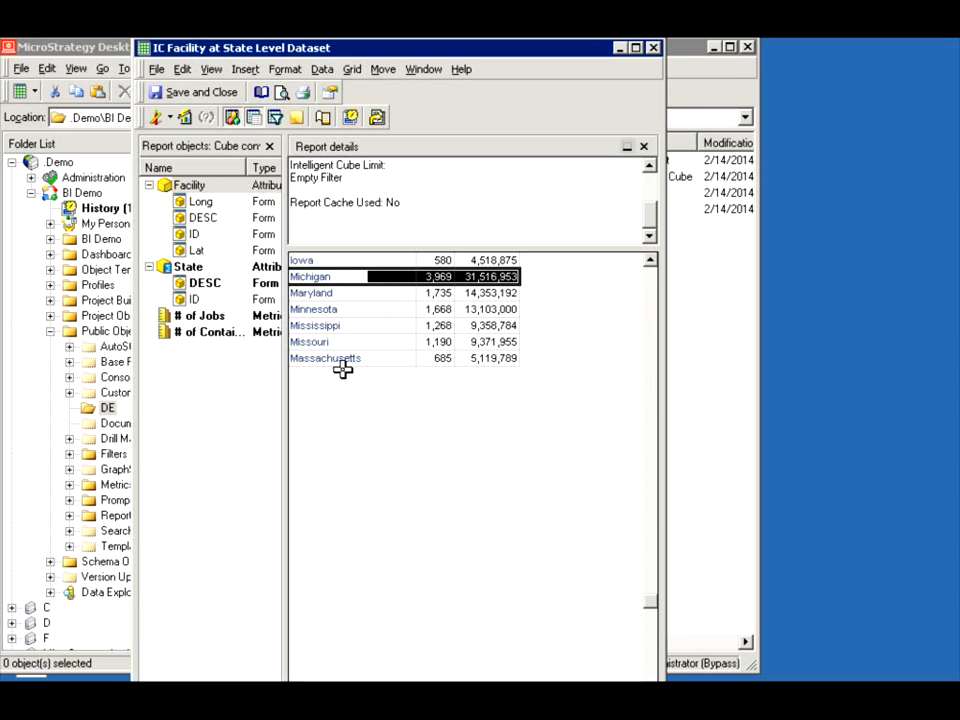
- Set the States Begin with Letter F element to consolidate items into one element and apply it to the report
{"action": "right_click", "coordinate": [315, 280]}
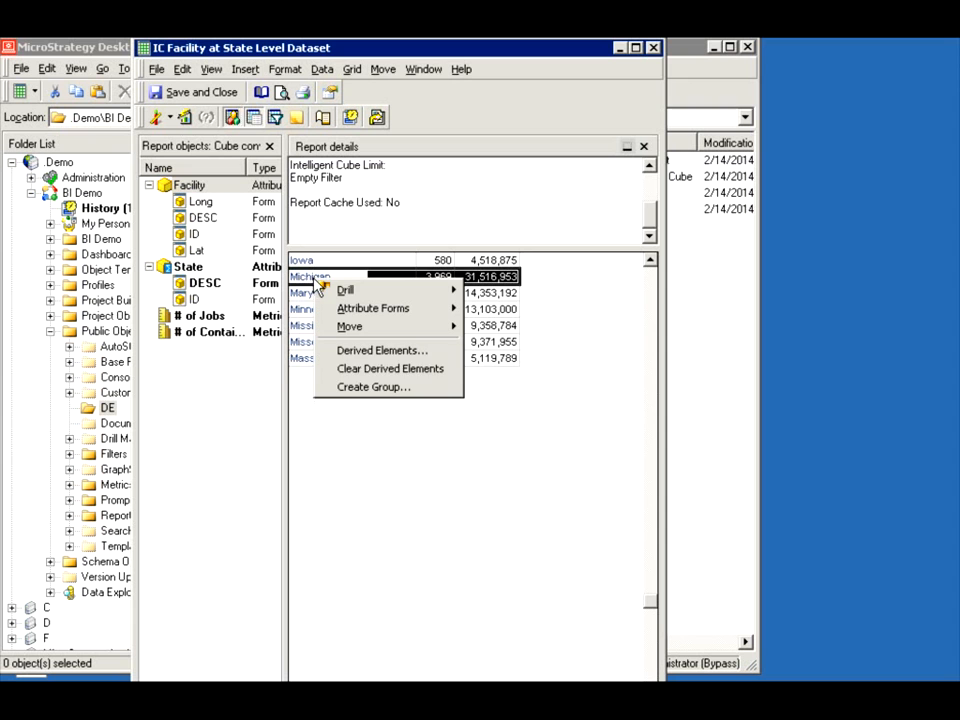
{"action": "left_click", "coordinate": [379, 350]}
{"action": "left_click", "coordinate": [295, 362]}
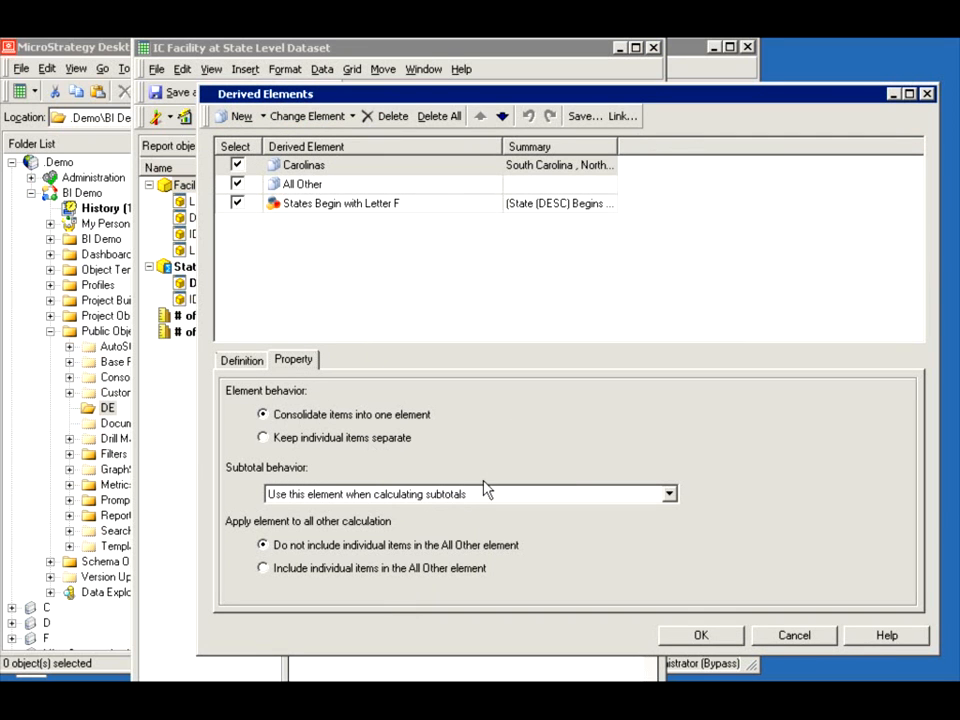
{"action": "left_click", "coordinate": [337, 208]}
{"action": "left_click", "coordinate": [280, 414]}
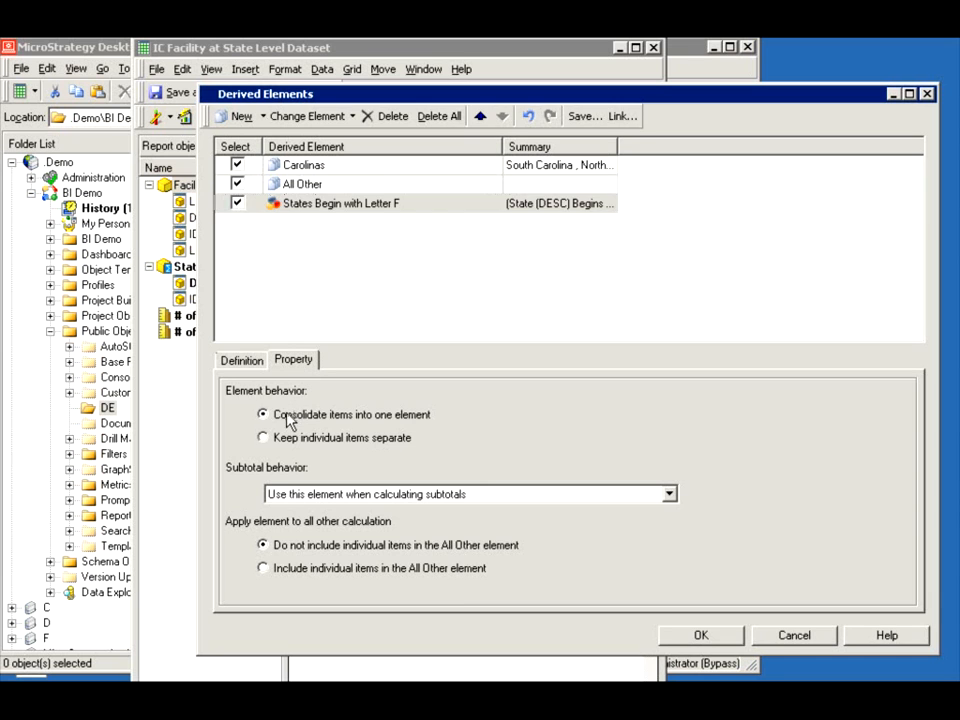
{"action": "left_click", "coordinate": [697, 636]}
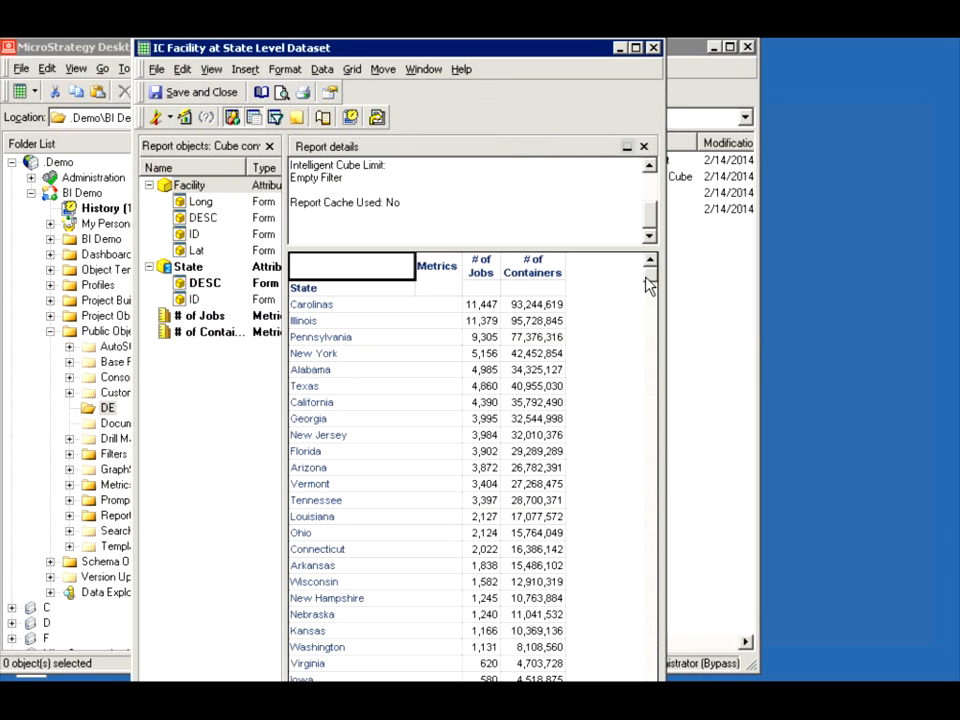
- Reopen the derived elements, rename States Begin with Letter F as States Begin with Letter M, and widen the Summary column
{"action": "left_click_drag", "start_coordinate": [649, 260], "coordinate": [656, 561]}
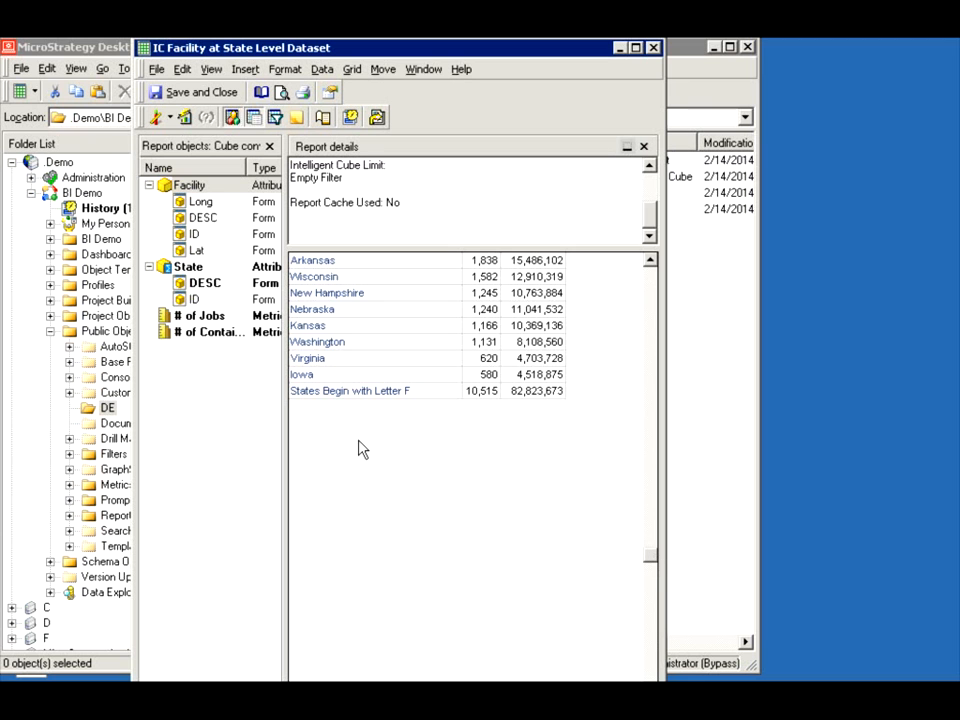
{"action": "right_click", "coordinate": [320, 392]}
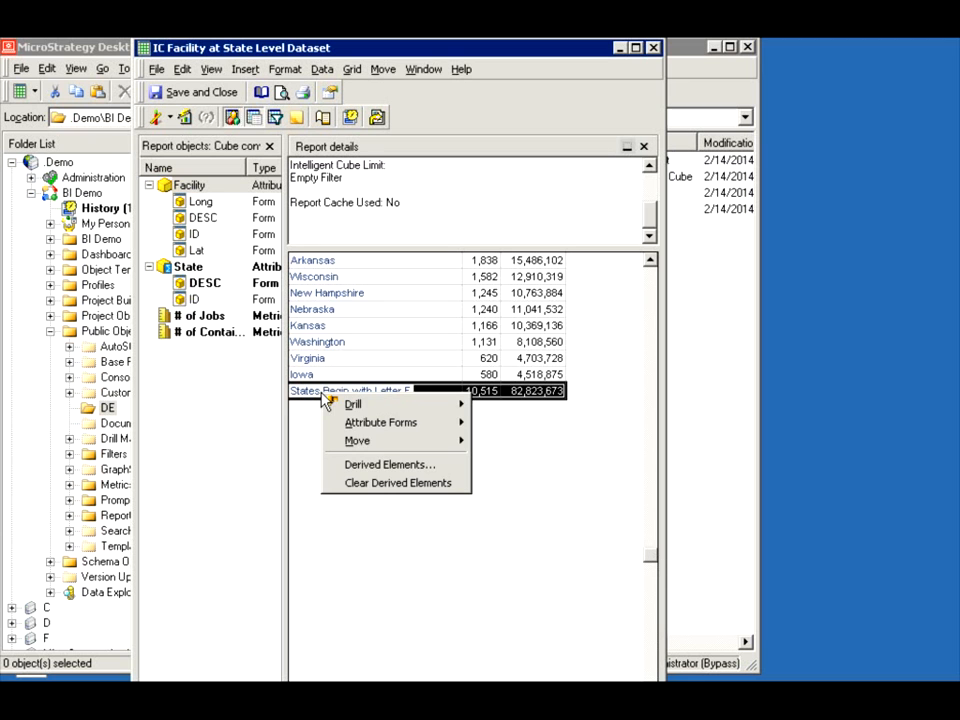
{"action": "left_click", "coordinate": [384, 468]}
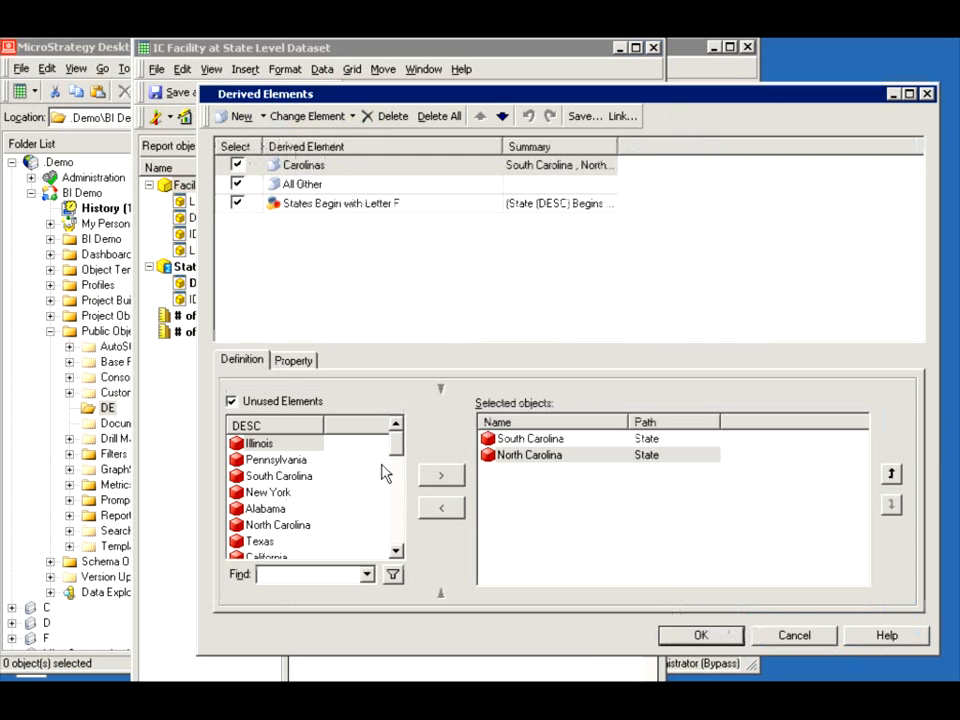
{"action": "left_click", "coordinate": [378, 205]}
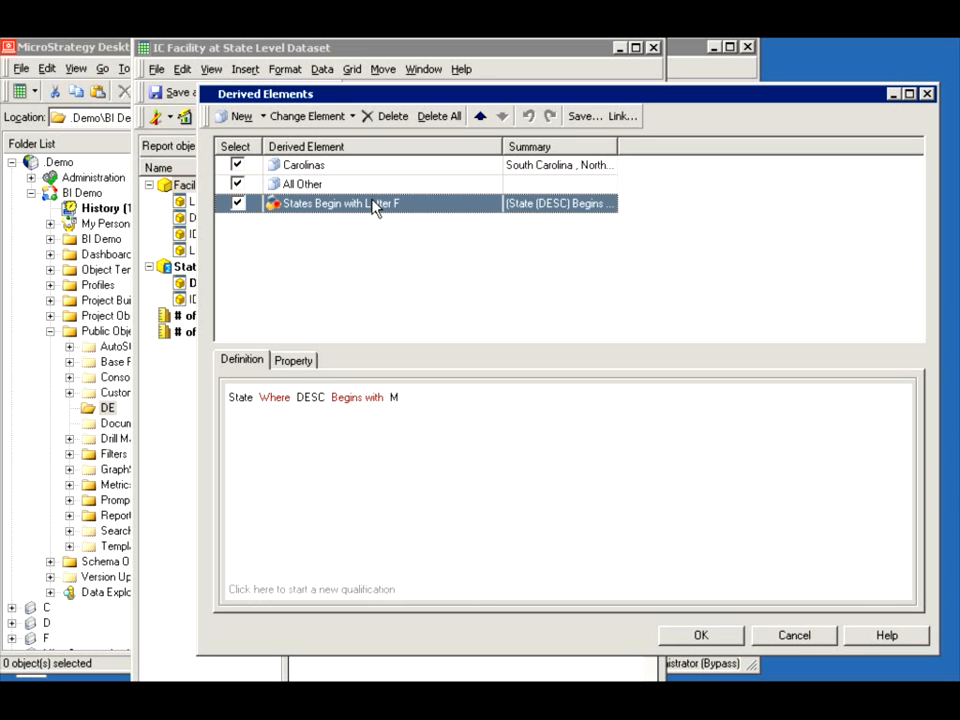
{"action": "left_click", "coordinate": [340, 118]}
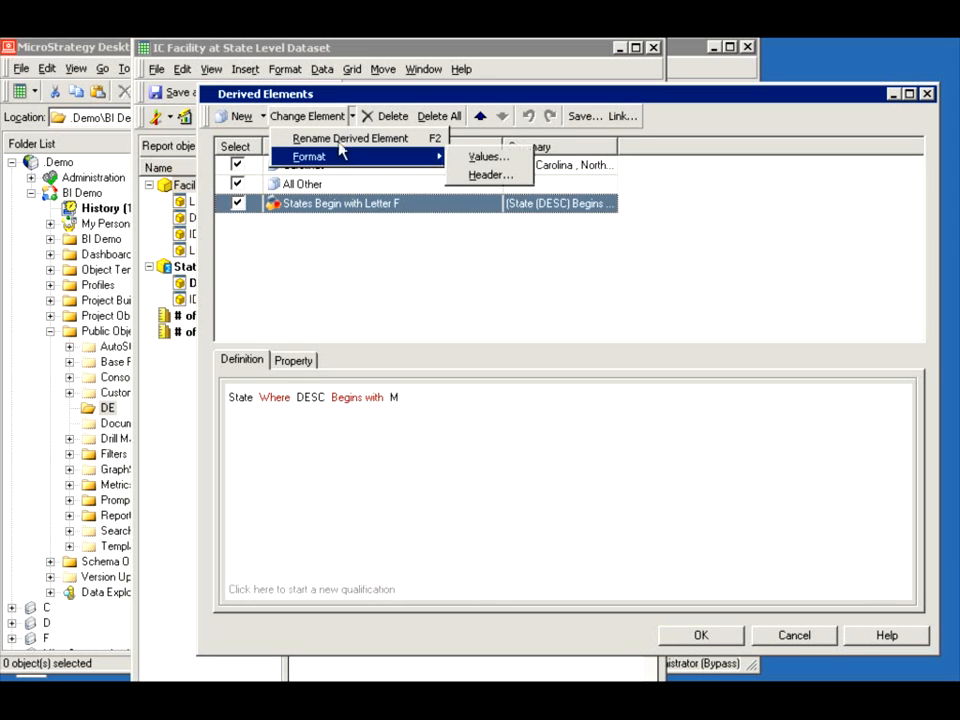
{"action": "left_click", "coordinate": [345, 139]}
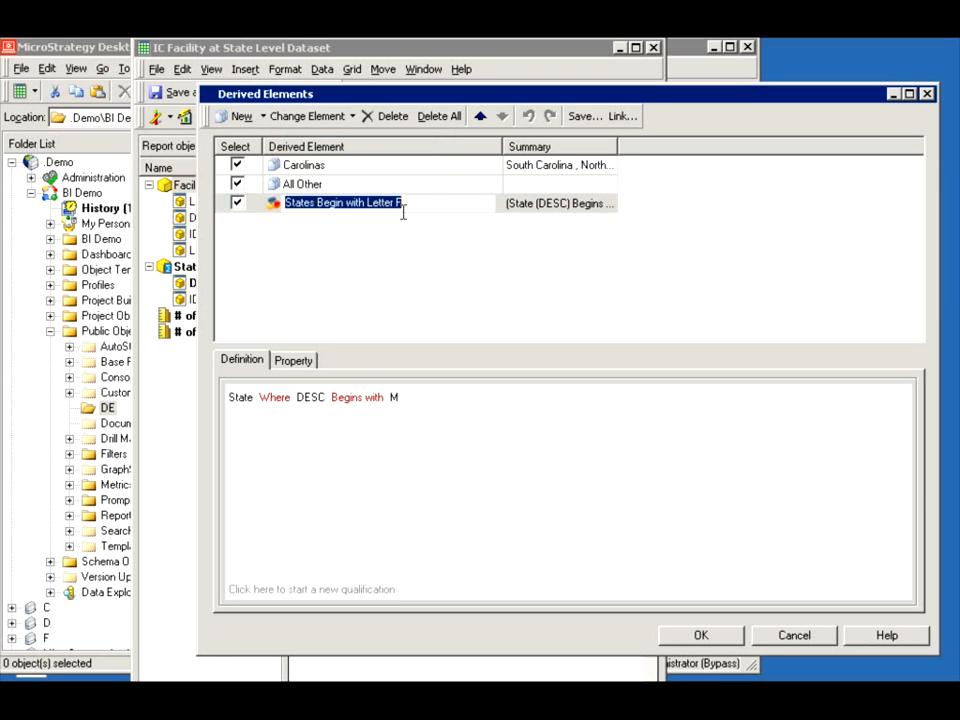
{"action": "left_click", "coordinate": [402, 203]}
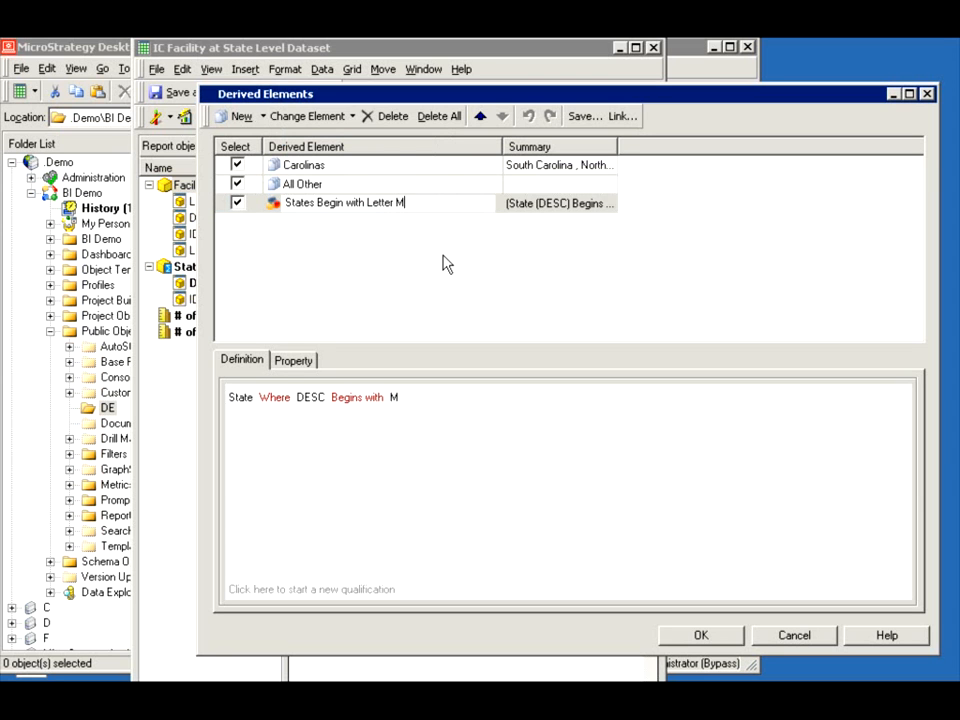
{"action": "key", "text": "Return"}
{"action": "double_click", "coordinate": [618, 146]}
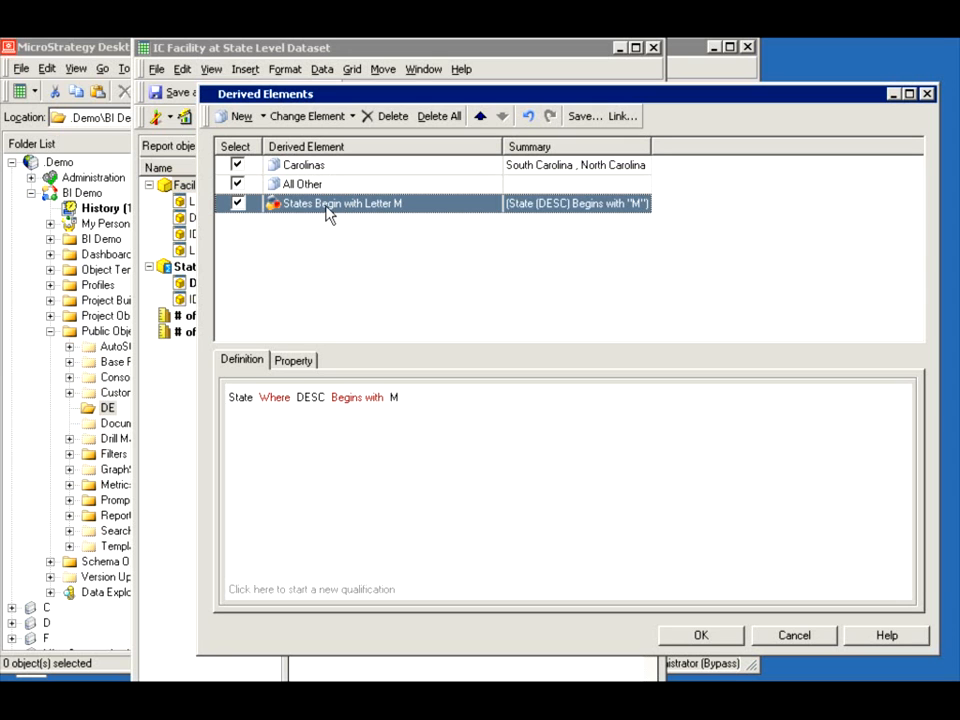
- Move States Begin with Letter M above Carolinas in the derived element order and apply it to the report
{"action": "left_click", "coordinate": [480, 116]}
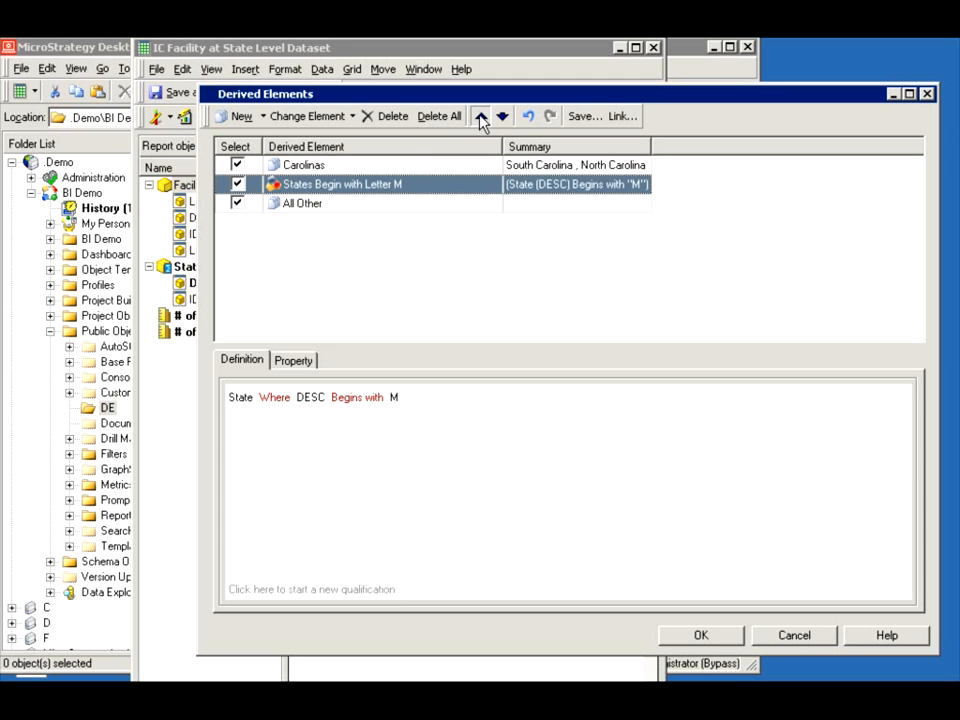
{"action": "left_click", "coordinate": [480, 116]}
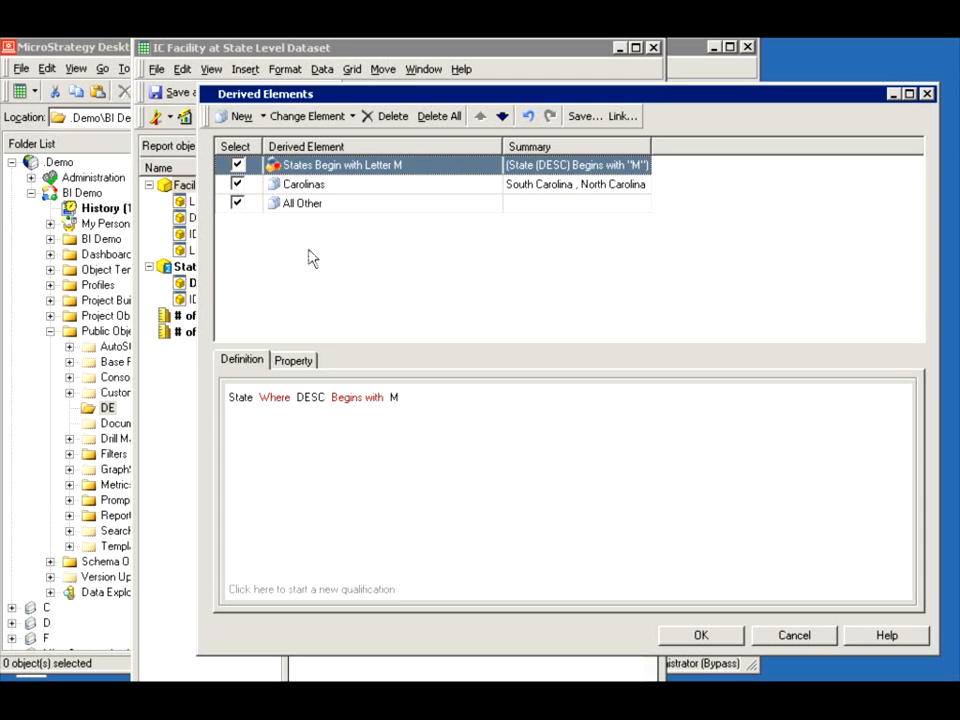
{"action": "left_click", "coordinate": [713, 636]}
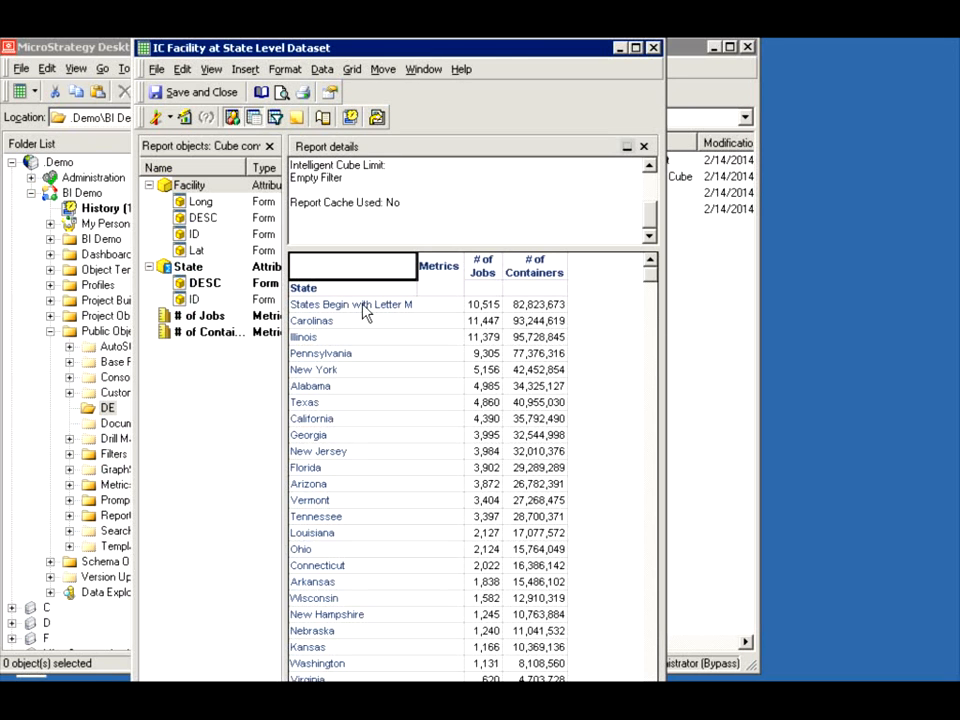
- Reopen the derived elements and add a calculation element after States Begin with Letter M
{"action": "right_click", "coordinate": [326, 310]}
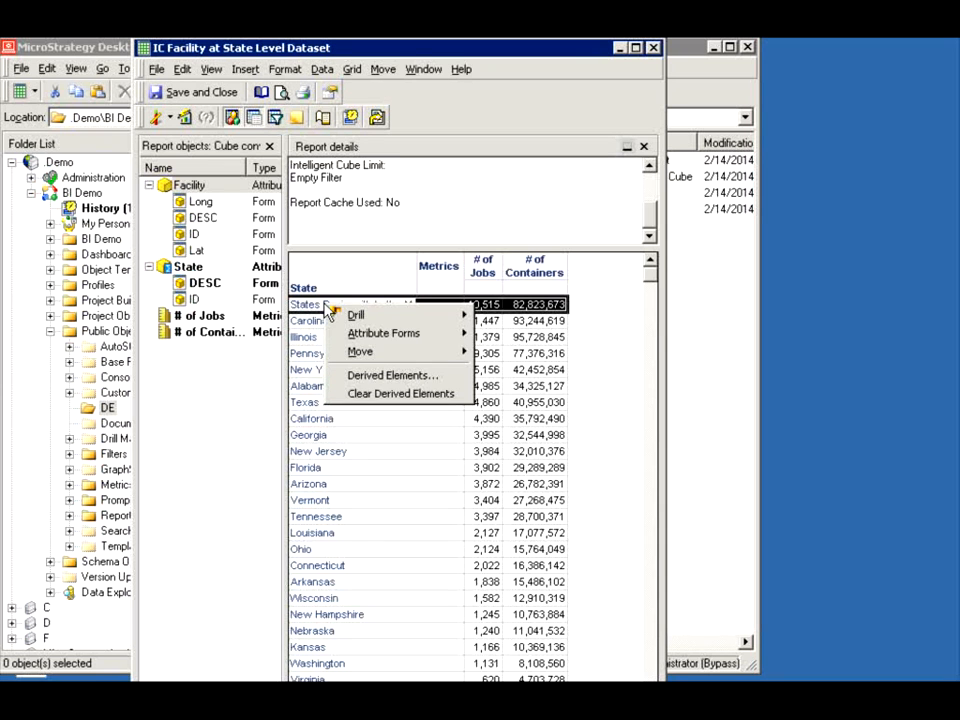
{"action": "left_click", "coordinate": [358, 376]}
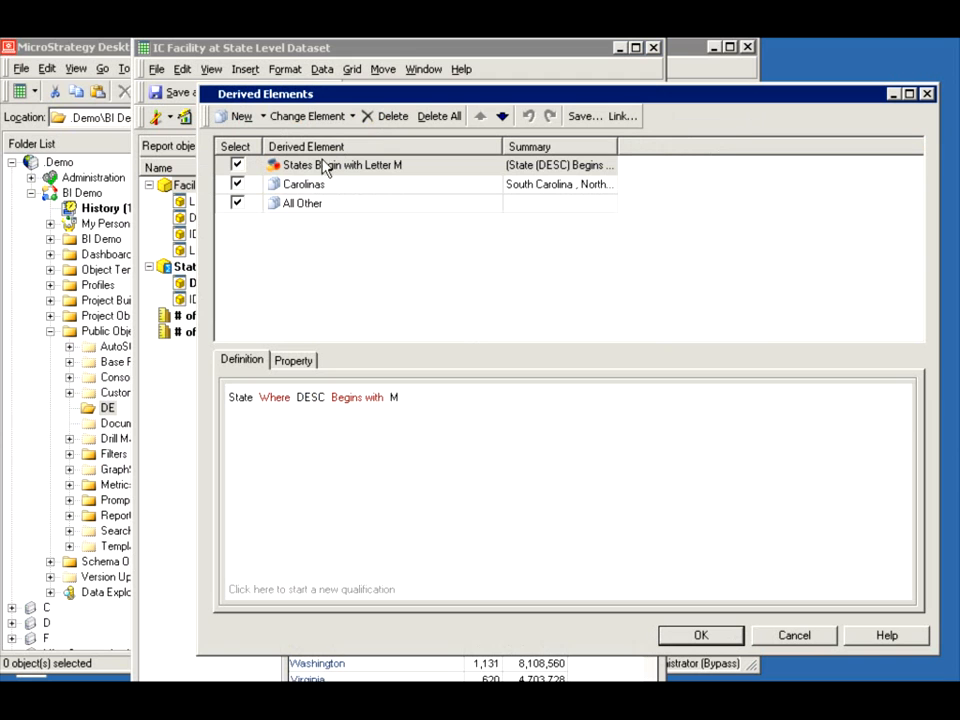
{"action": "left_click", "coordinate": [263, 116]}
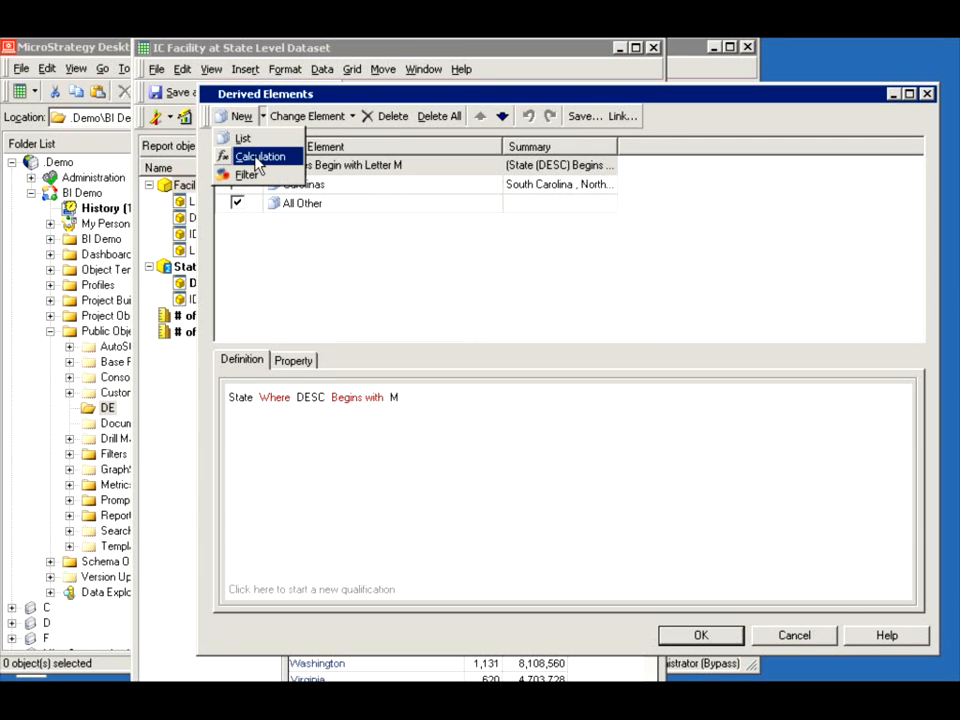
{"action": "left_click", "coordinate": [258, 158]}
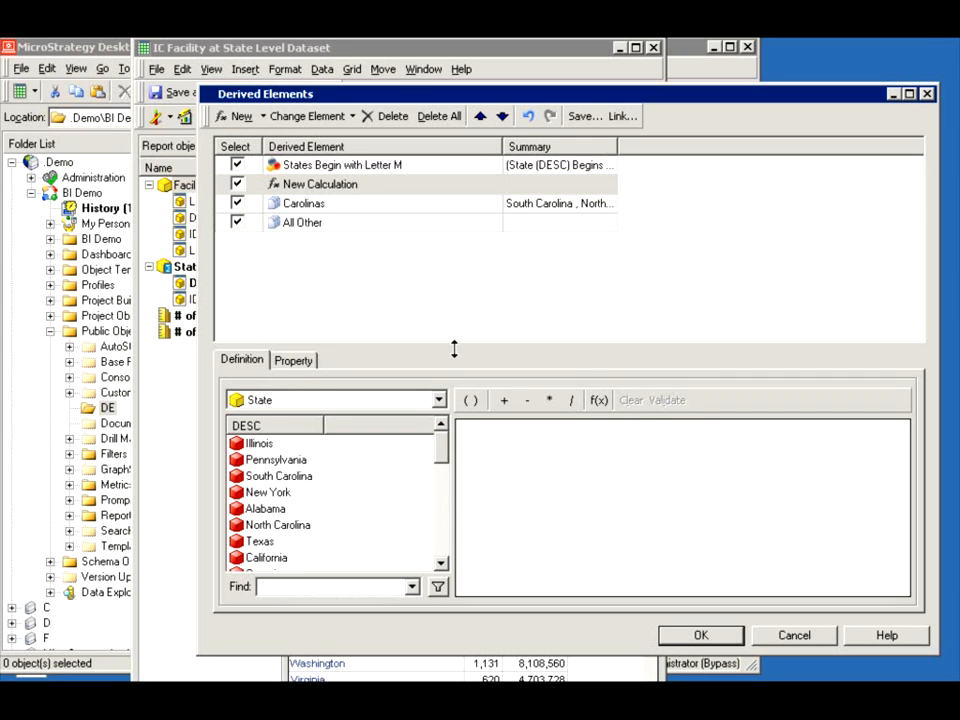
{"action": "left_click", "coordinate": [598, 401]}
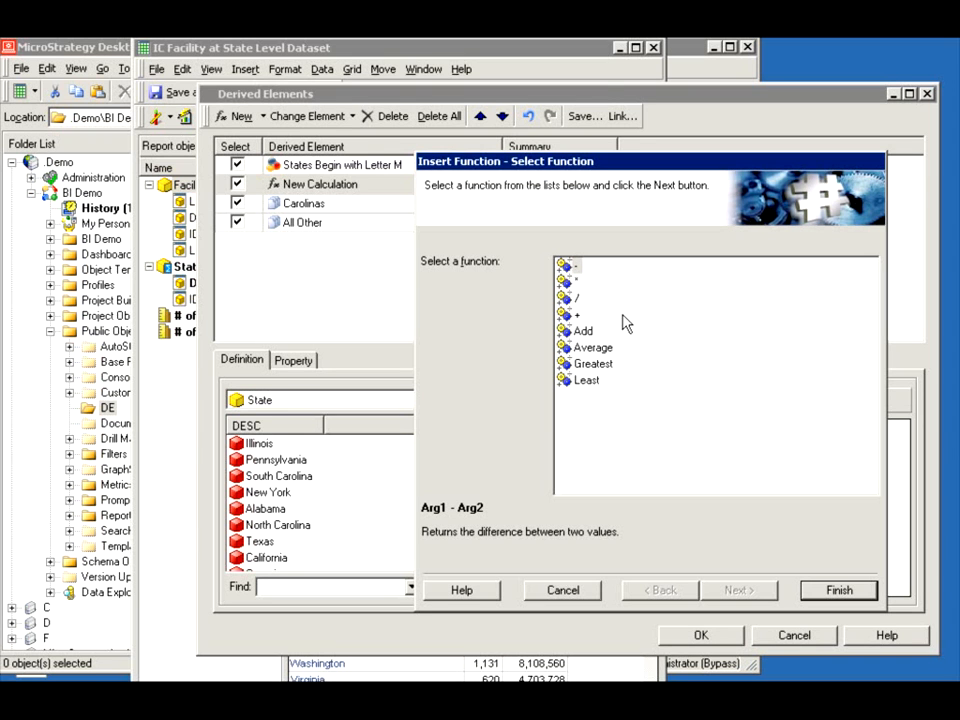
{"action": "left_click", "coordinate": [575, 316]}
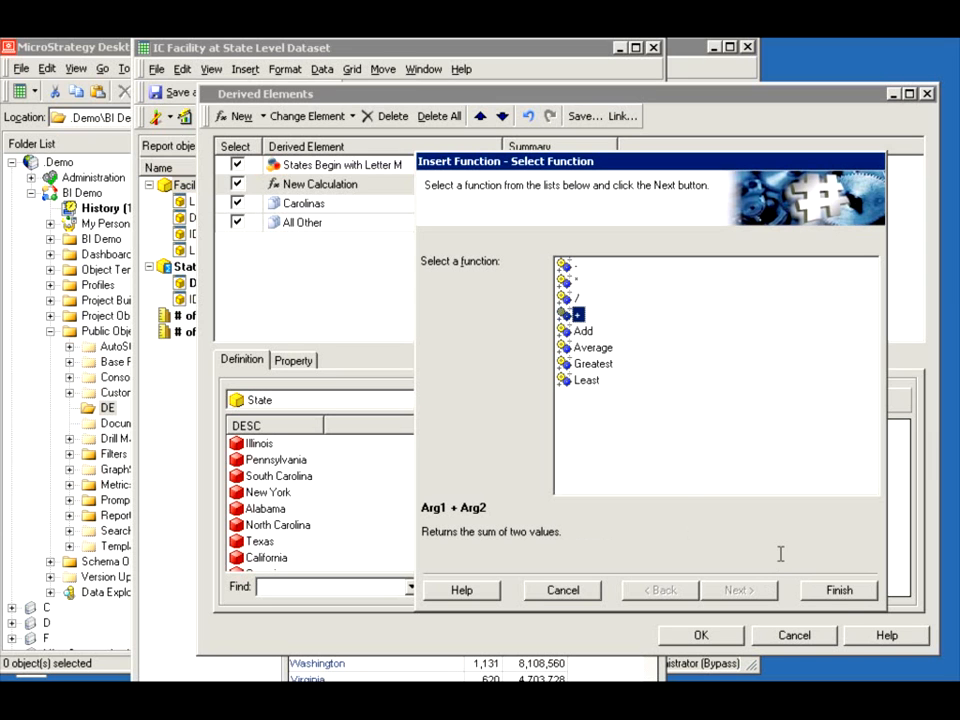
{"action": "left_click", "coordinate": [838, 591]}
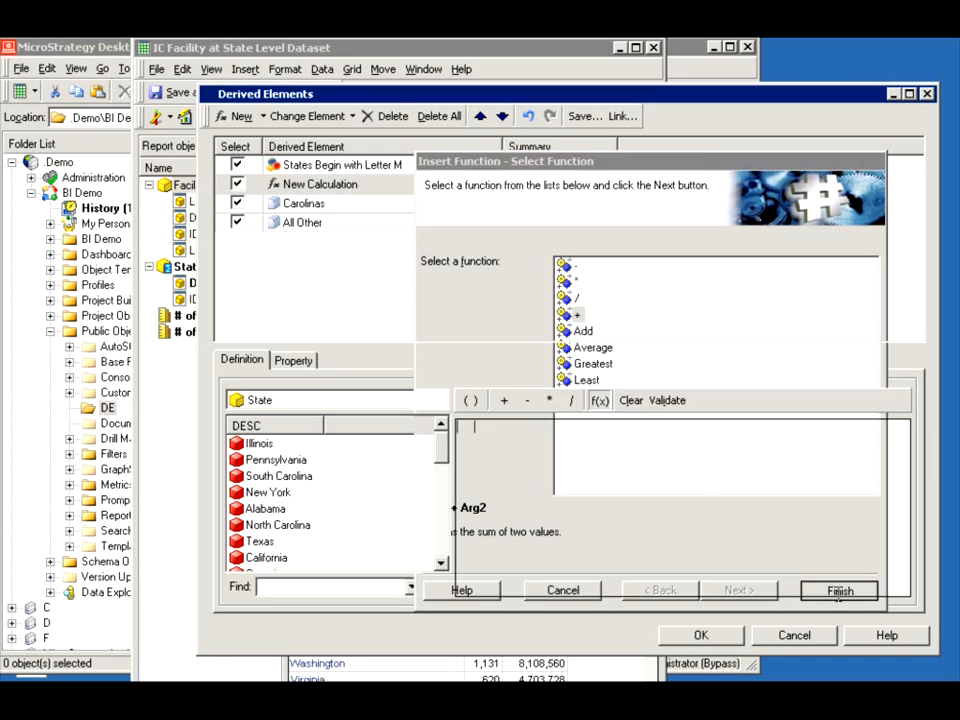
{"action": "left_click_drag", "start_coordinate": [480, 431], "coordinate": [441, 432]}
{"action": "left_click", "coordinate": [522, 431]}
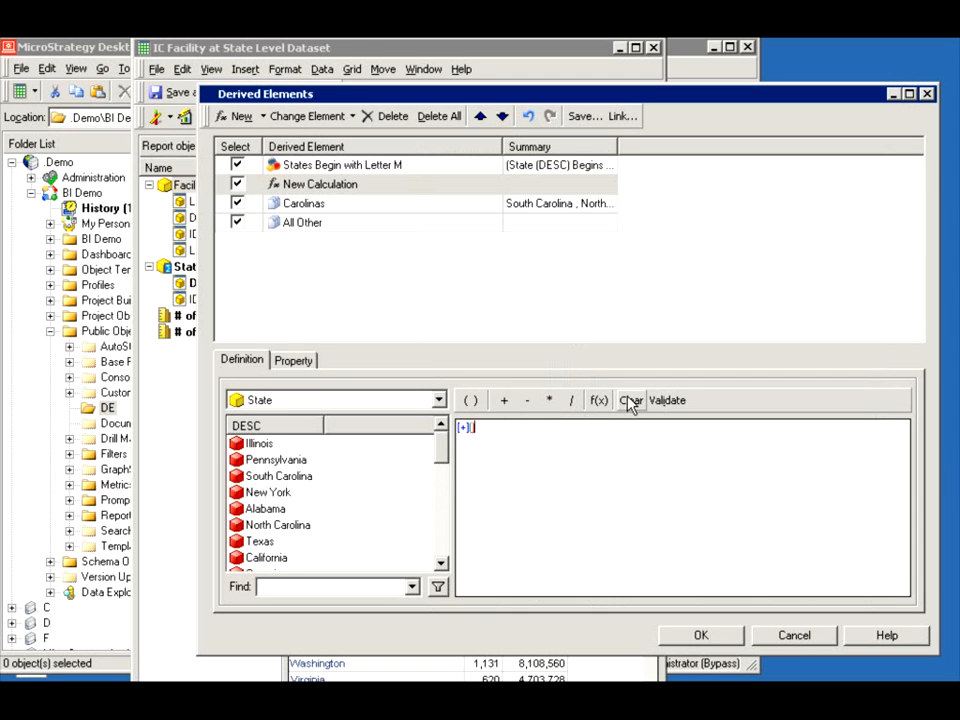
{"action": "left_click", "coordinate": [635, 404]}
- Define the new calculation element as (Illinois + Pennsylvania) - Alabama
{"action": "double_click", "coordinate": [251, 443]}
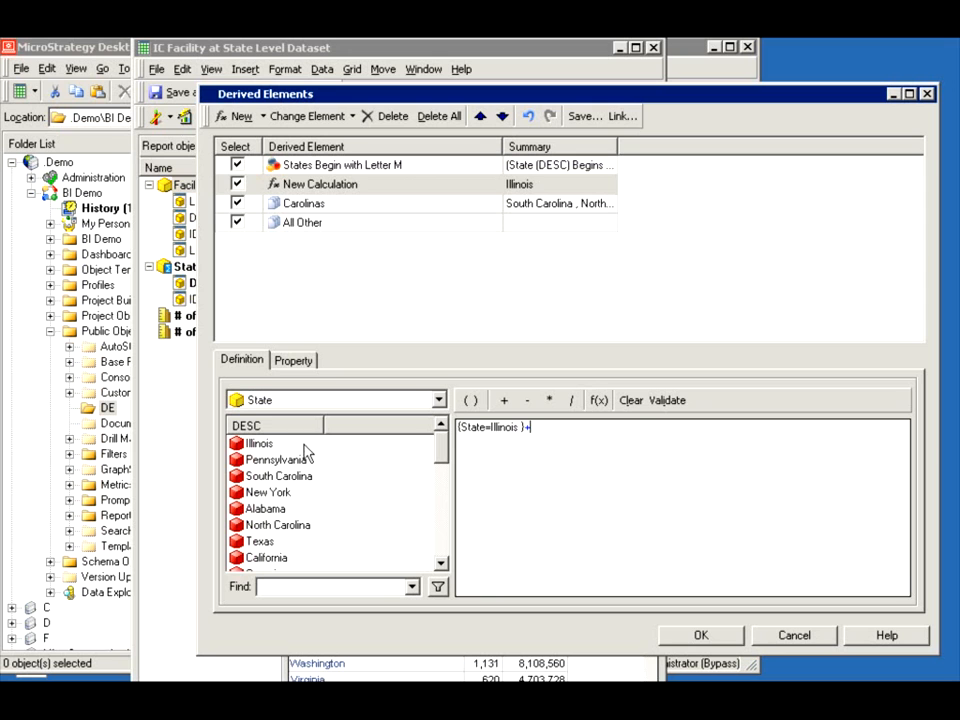
{"action": "double_click", "coordinate": [298, 461]}
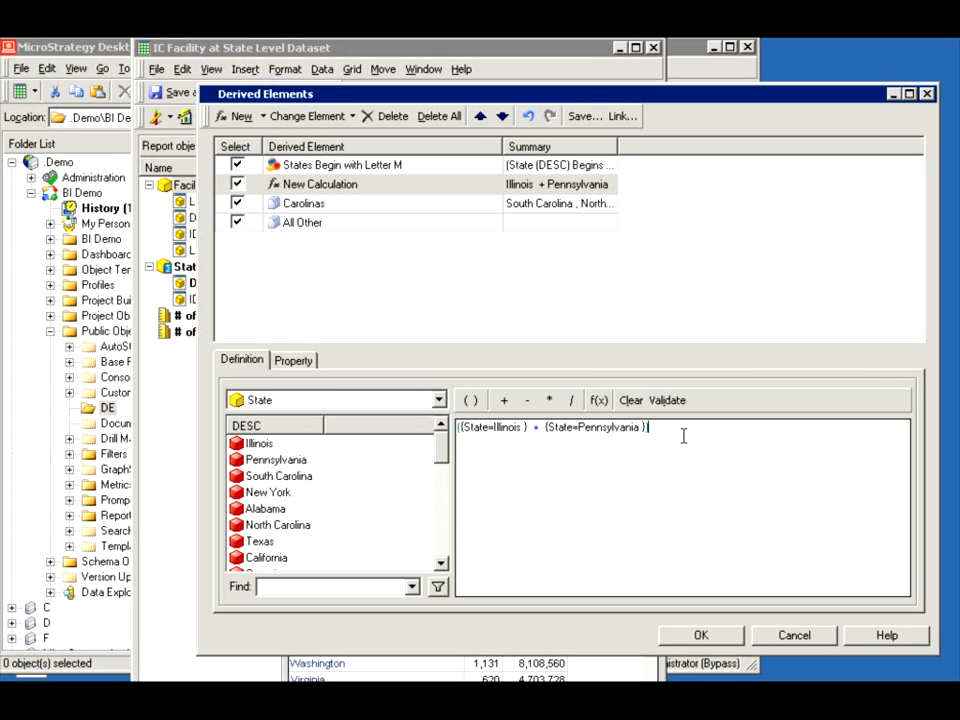
{"action": "left_click", "coordinate": [267, 511]}
{"action": "left_click_drag", "start_coordinate": [268, 512], "coordinate": [530, 507]}
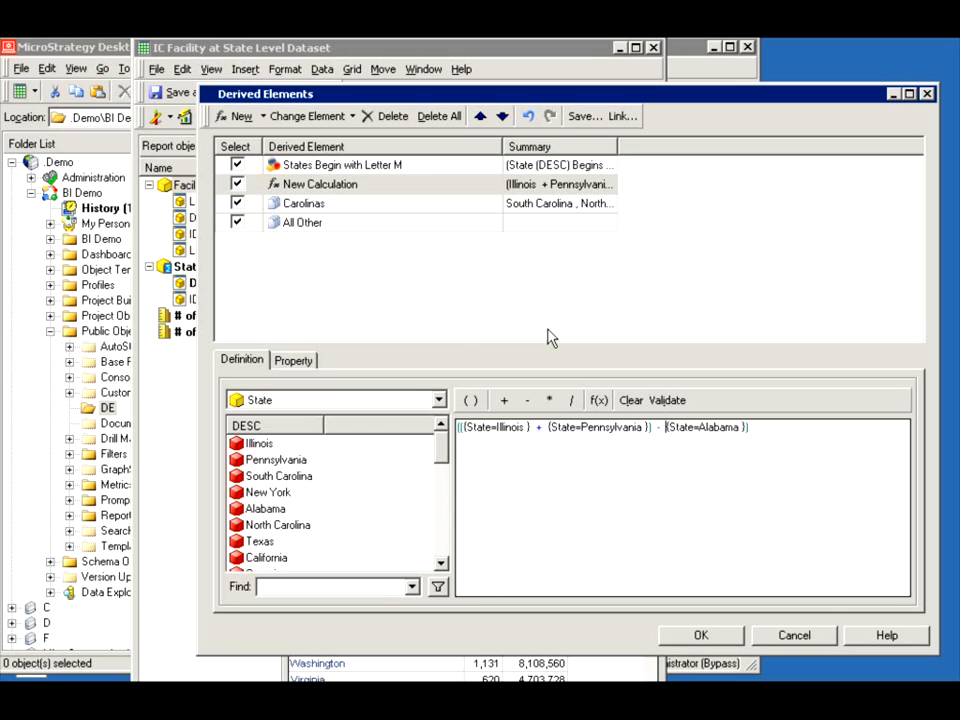
- Rename the New Calculation element as I +P - A and apply the derived elements to the report
{"action": "left_click", "coordinate": [296, 366]}
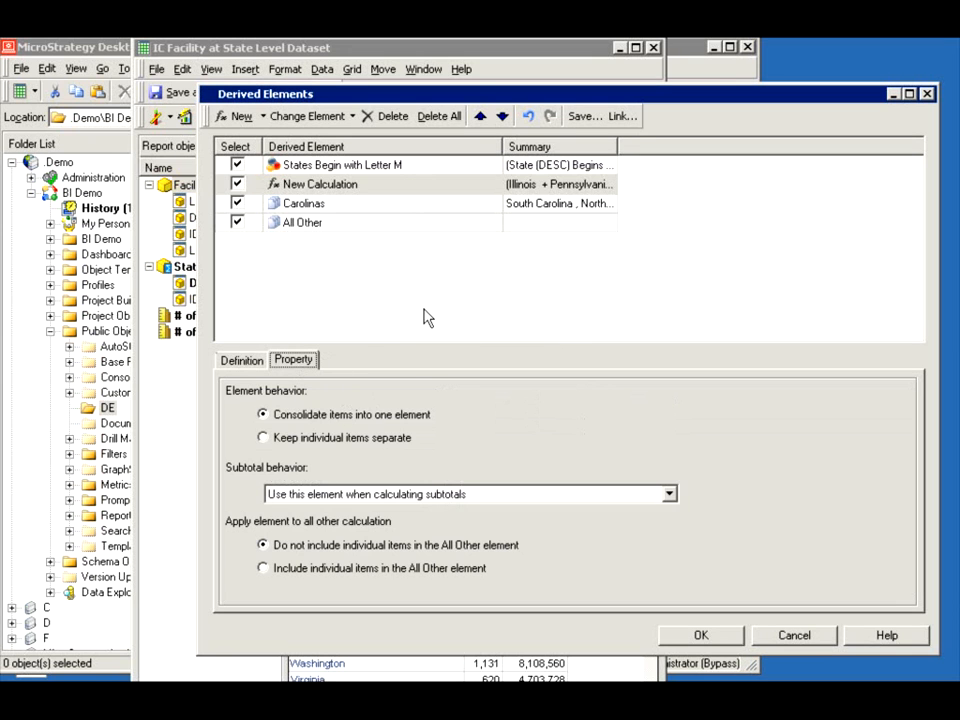
{"action": "left_click", "coordinate": [327, 188]}
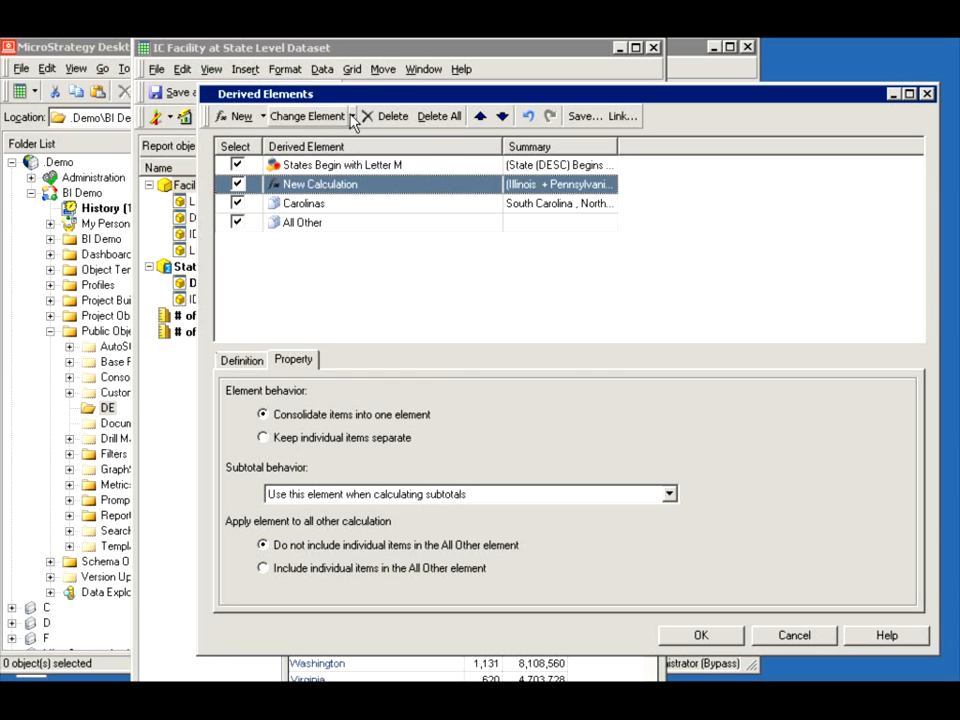
{"action": "left_click", "coordinate": [330, 116]}
{"action": "left_click", "coordinate": [344, 140]}
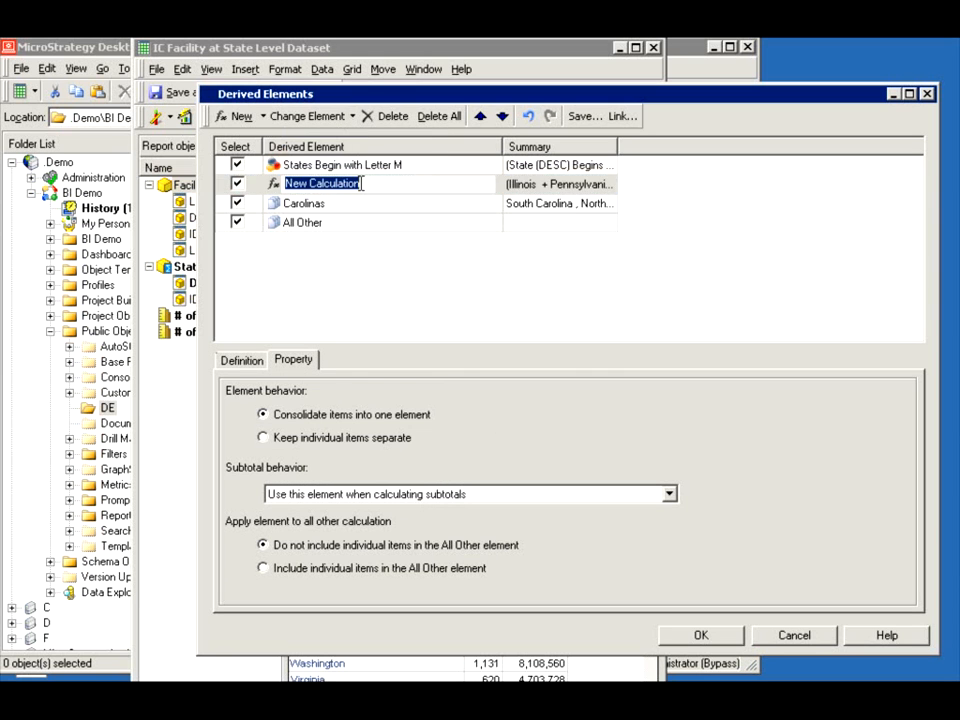
{"action": "type", "text": "I + P - A"}
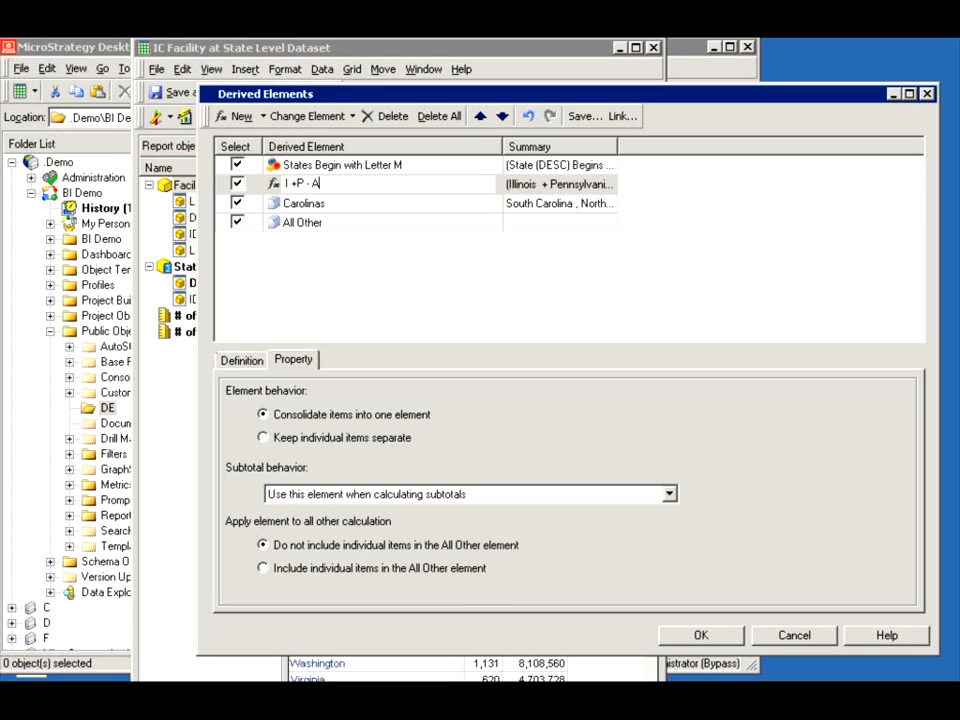
{"action": "key", "text": "Return"}
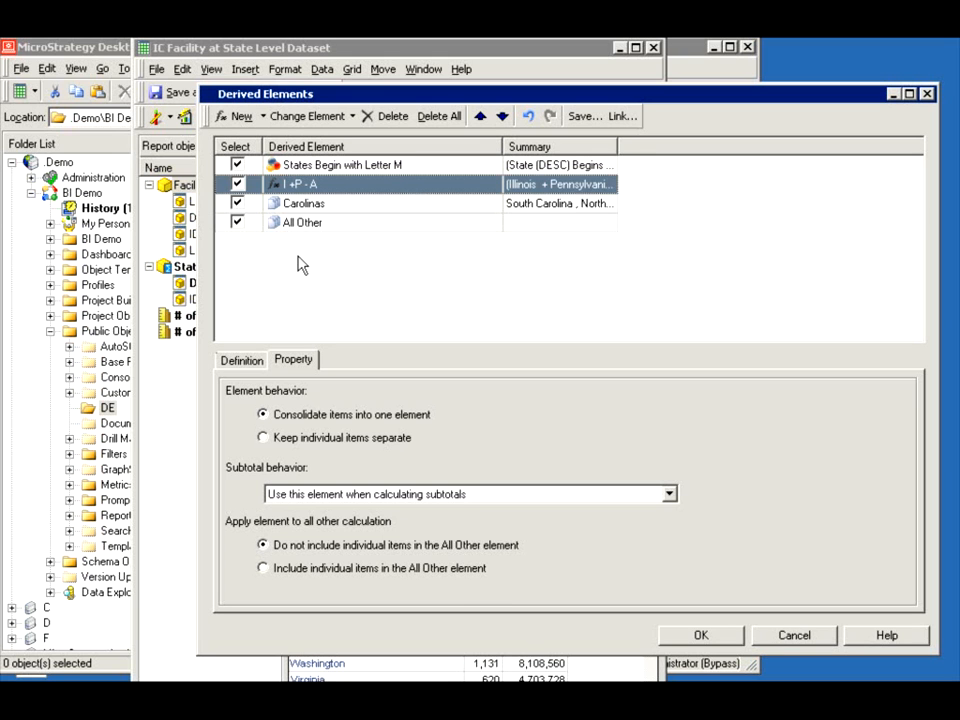
{"action": "left_click", "coordinate": [698, 636]}
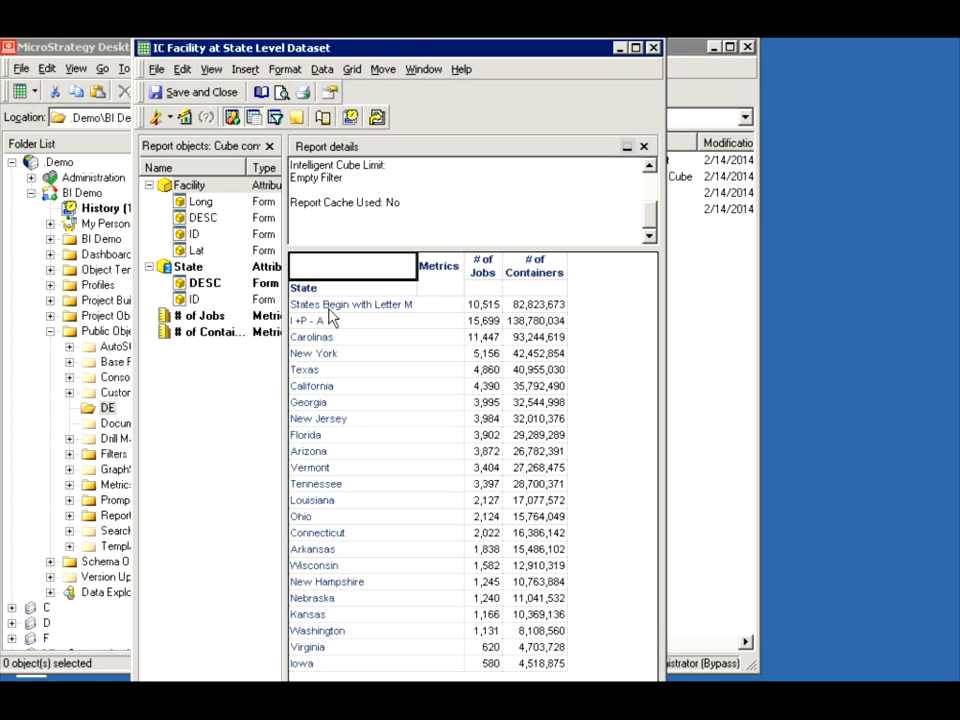
- Reopen the derived elements and examine the subtotal behavior options of States Begin with Letter M
{"action": "right_click", "coordinate": [330, 306]}
{"action": "left_click", "coordinate": [402, 381]}
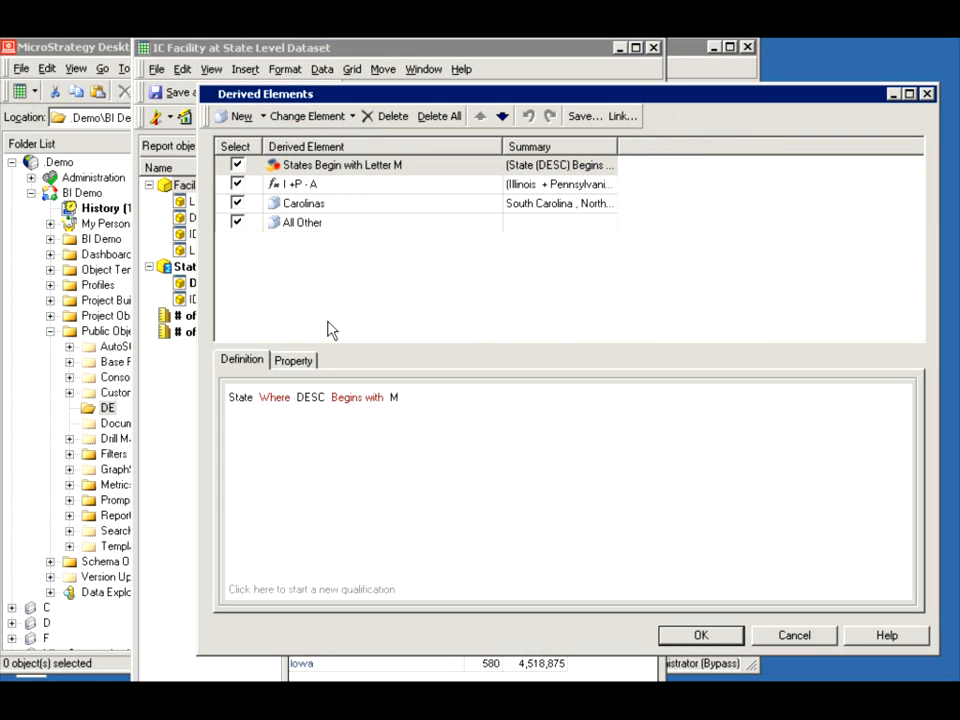
{"action": "left_click", "coordinate": [297, 360]}
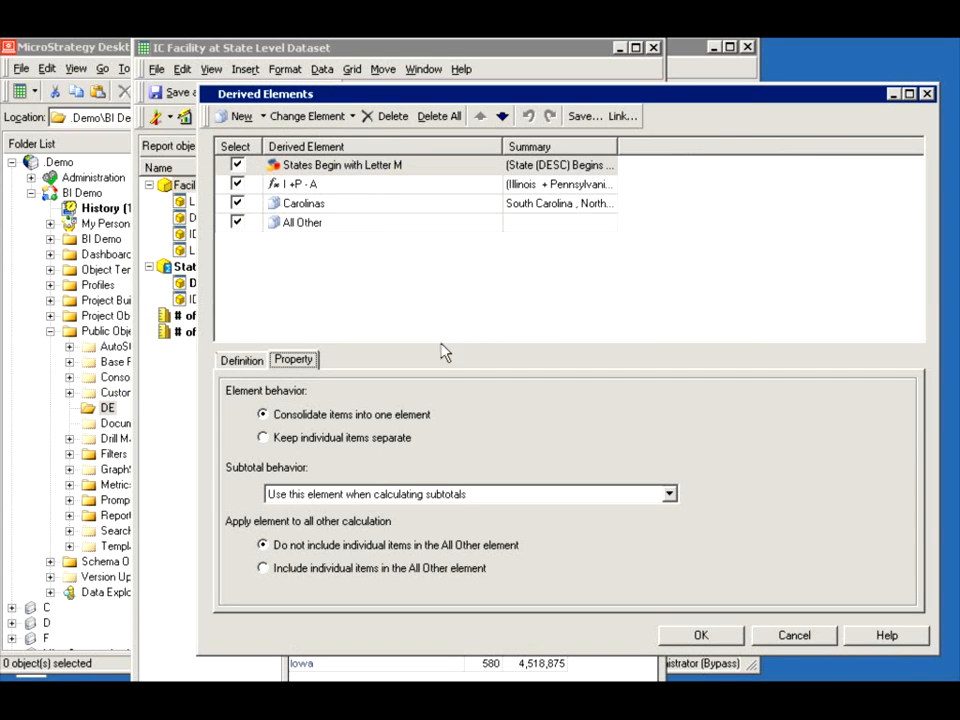
{"action": "left_click", "coordinate": [384, 495]}
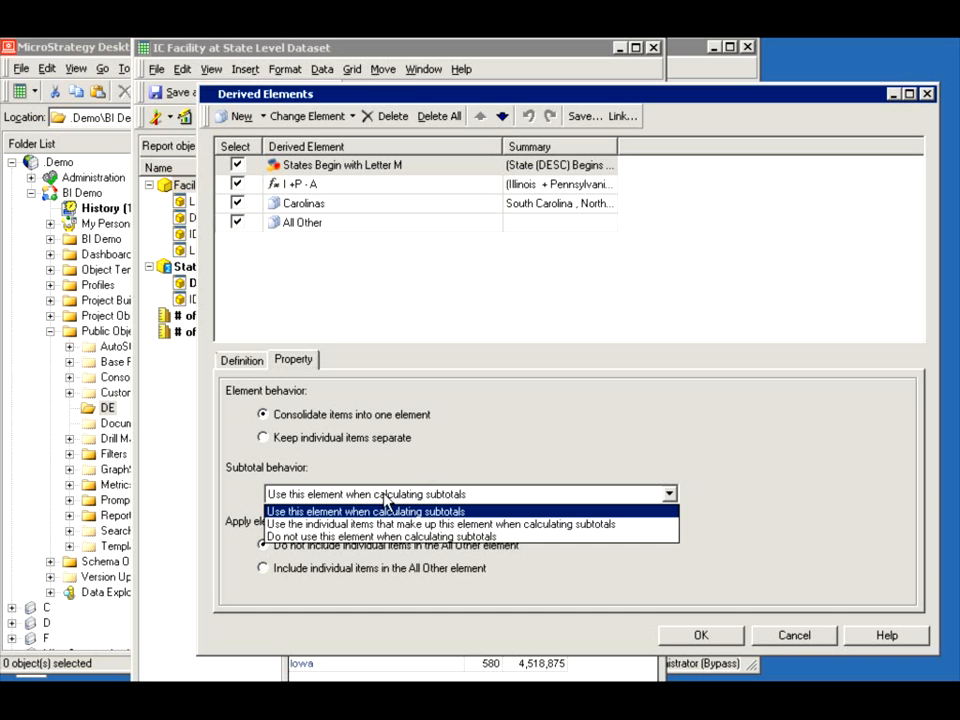
{"action": "left_click", "coordinate": [452, 512]}
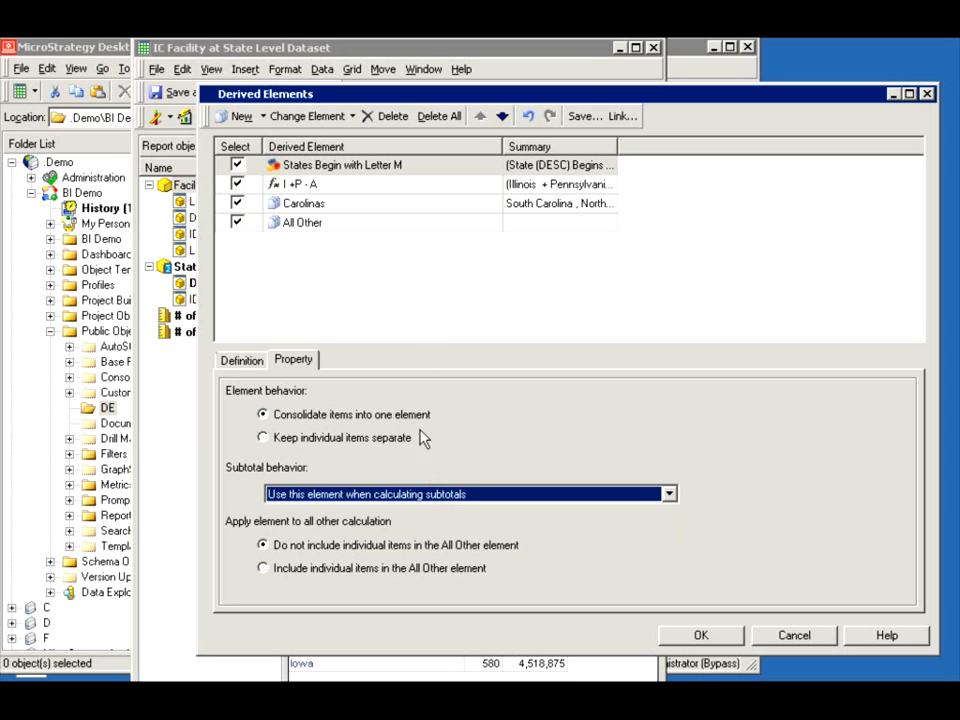
{"action": "left_click", "coordinate": [396, 500]}
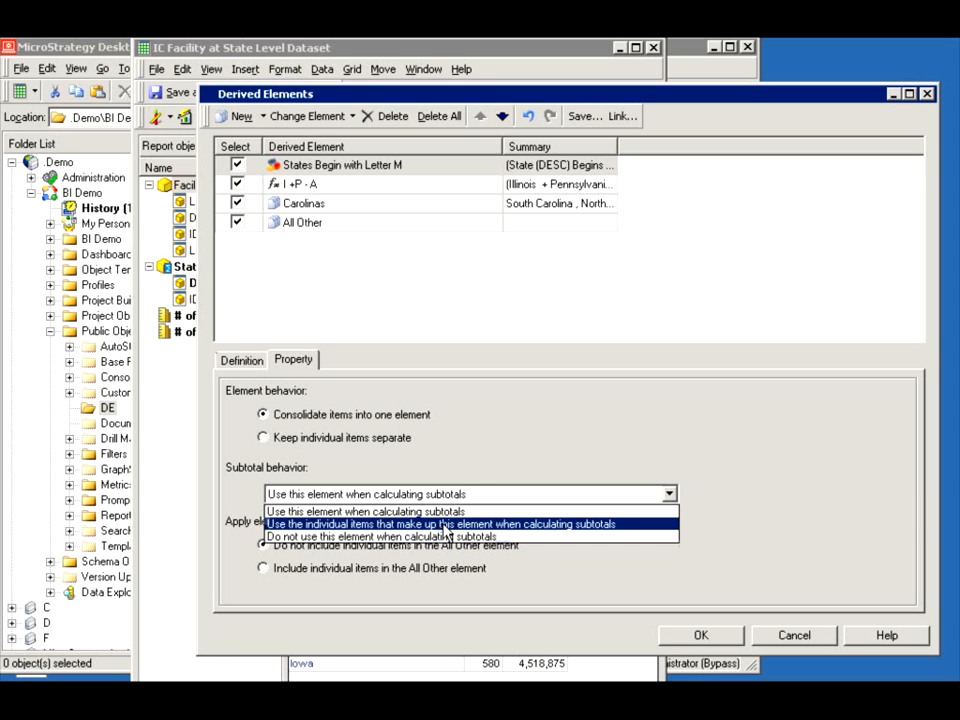
{"action": "left_click", "coordinate": [480, 462]}
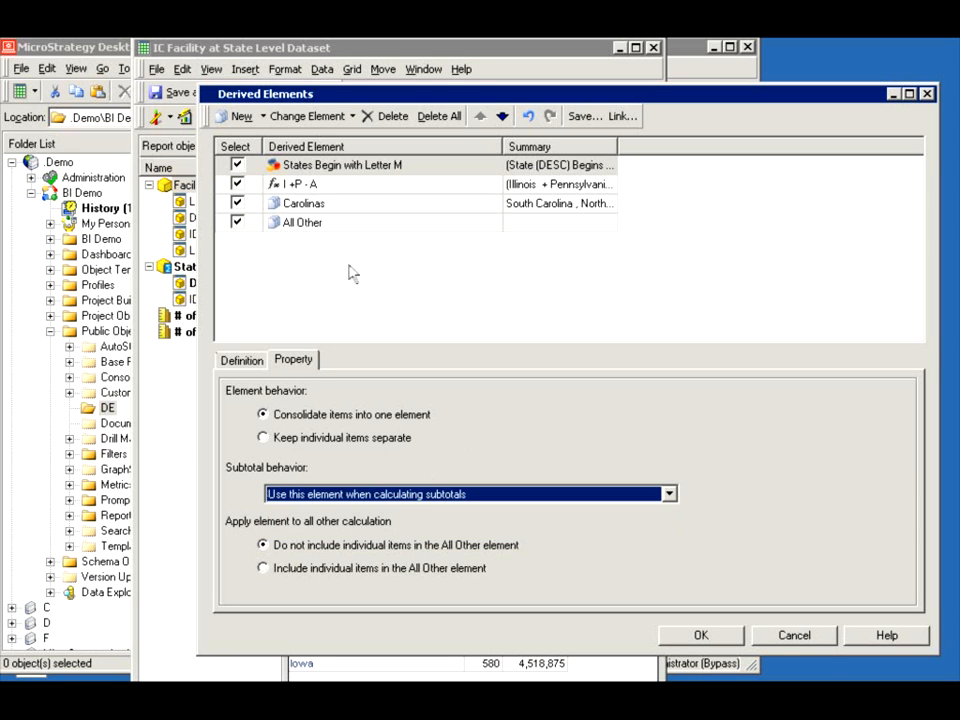
- Set the subtotal behavior of I +P - A to use the individual items that make up this element, and apply it
{"action": "left_click", "coordinate": [304, 188]}
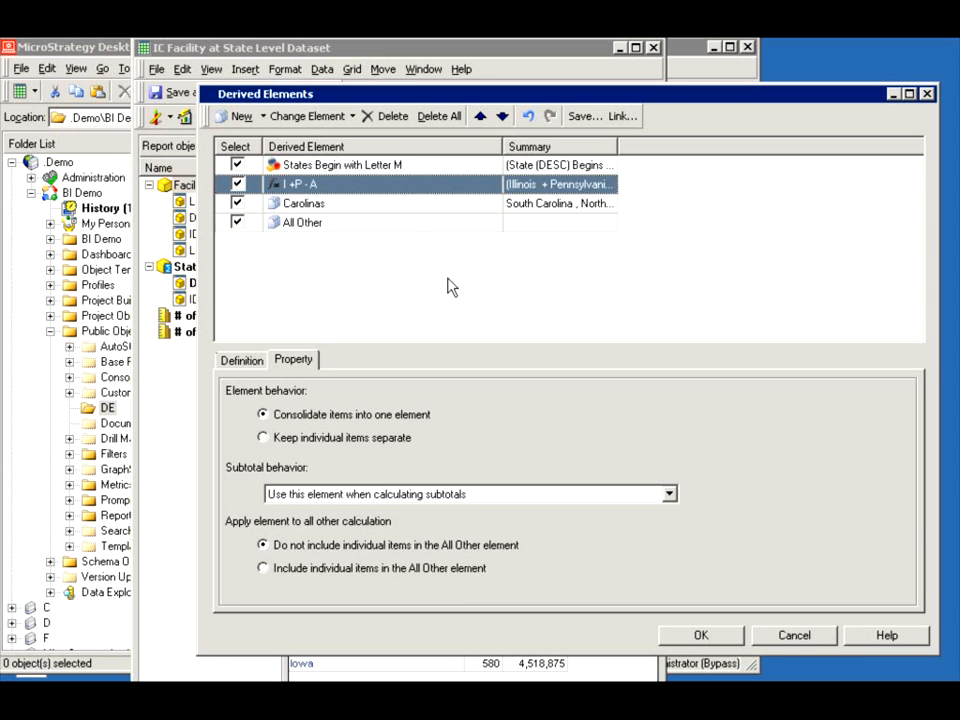
{"action": "left_click", "coordinate": [435, 495]}
{"action": "left_click", "coordinate": [435, 495]}
{"action": "left_click", "coordinate": [430, 495]}
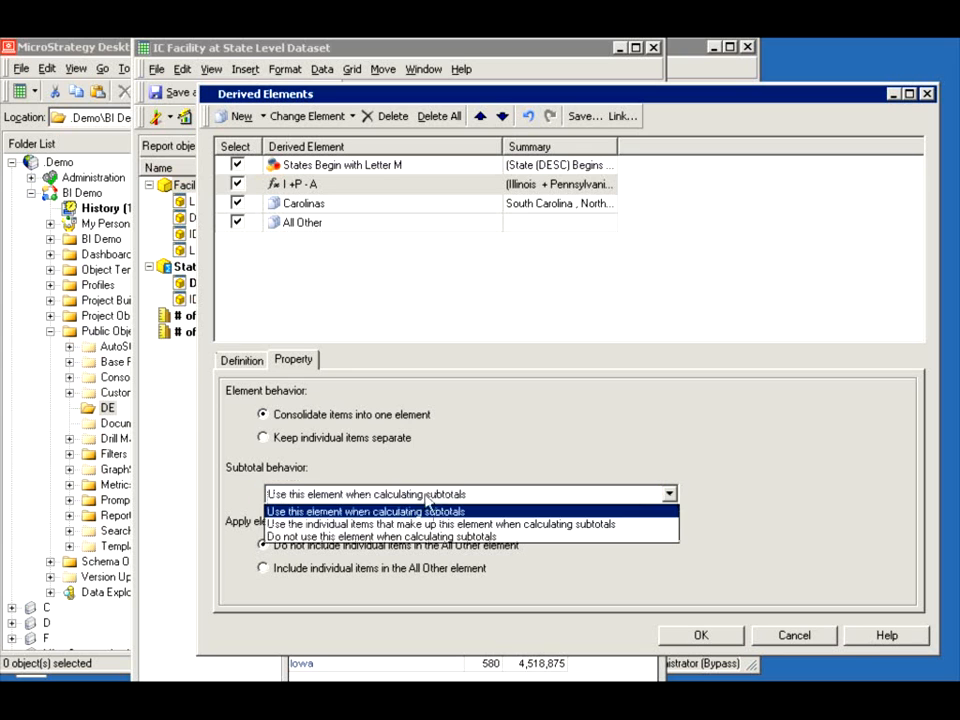
{"action": "left_click", "coordinate": [369, 524]}
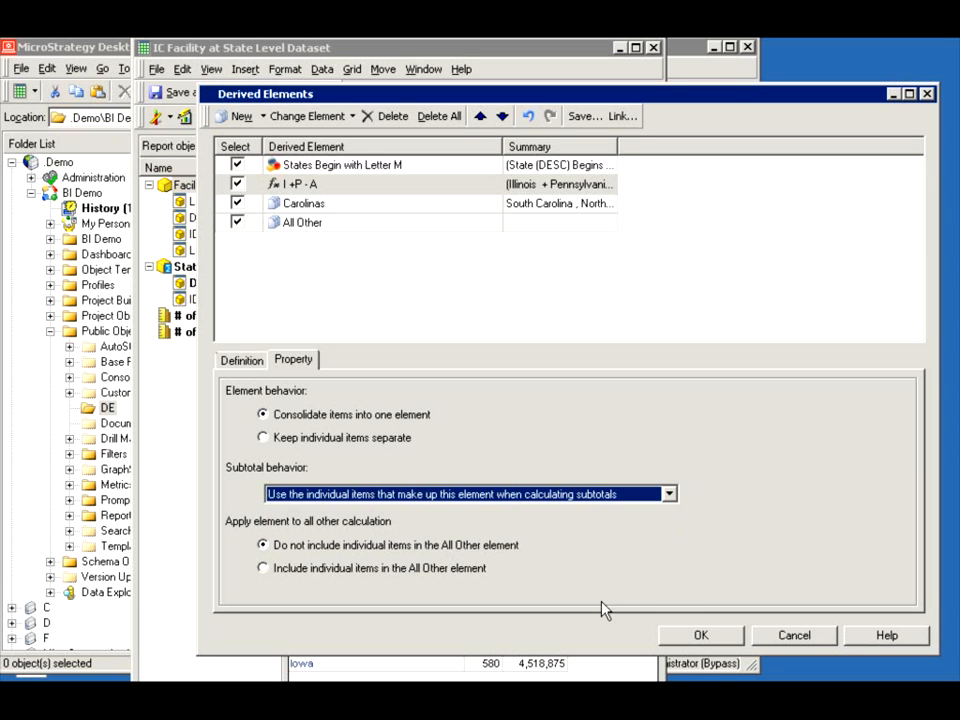
{"action": "left_click", "coordinate": [701, 636]}
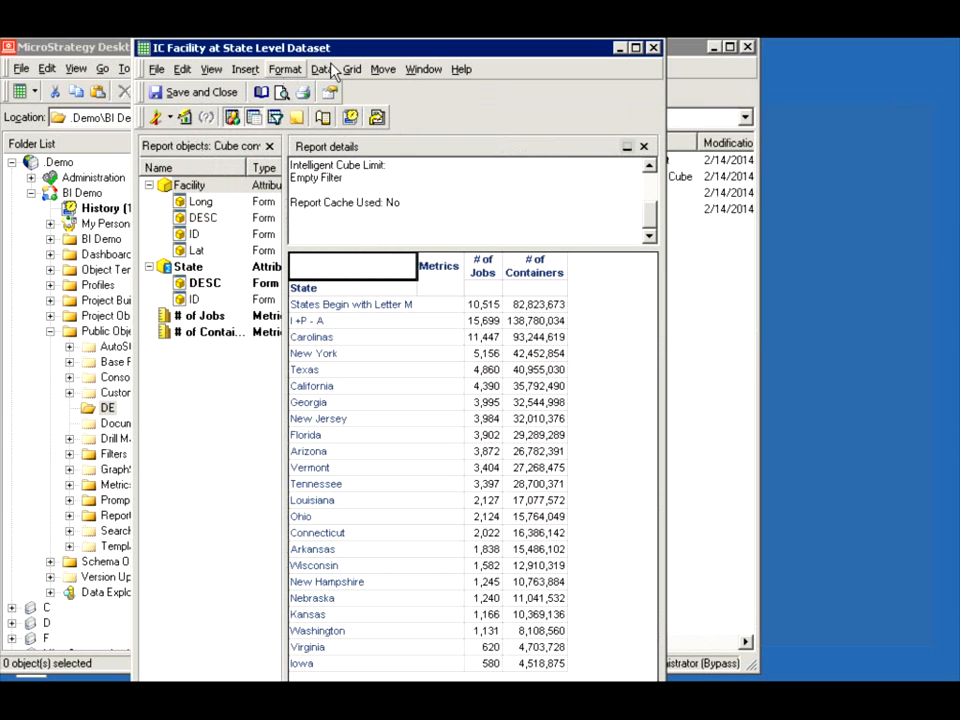
- Add a Total subtotal to the report
{"action": "left_click", "coordinate": [324, 69]}
{"action": "left_click", "coordinate": [349, 114]}
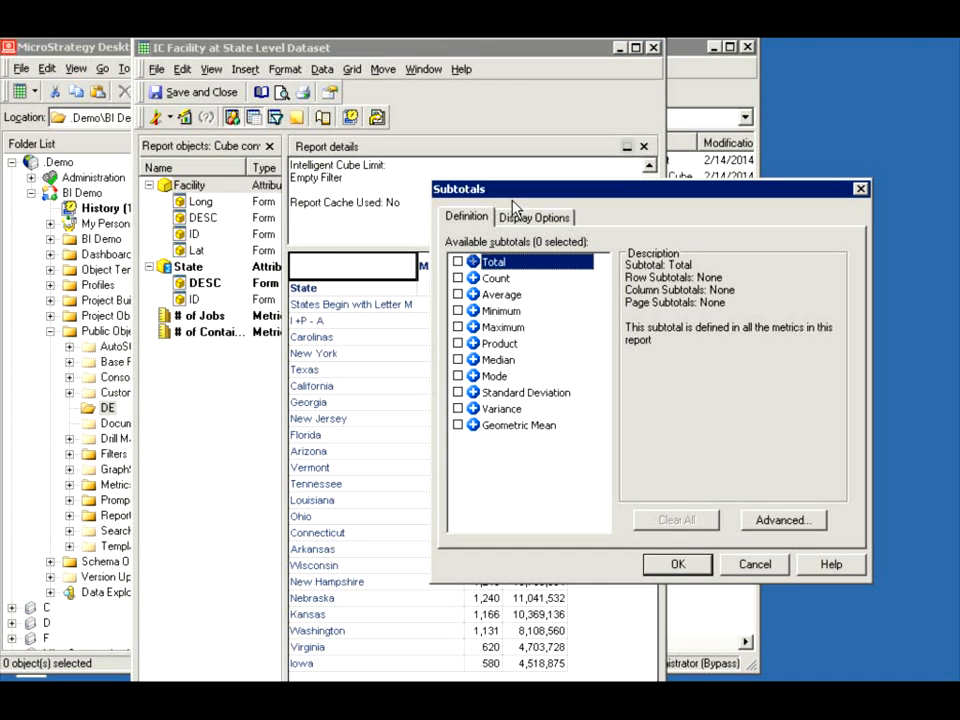
{"action": "left_click", "coordinate": [457, 261]}
{"action": "left_click", "coordinate": [677, 564]}
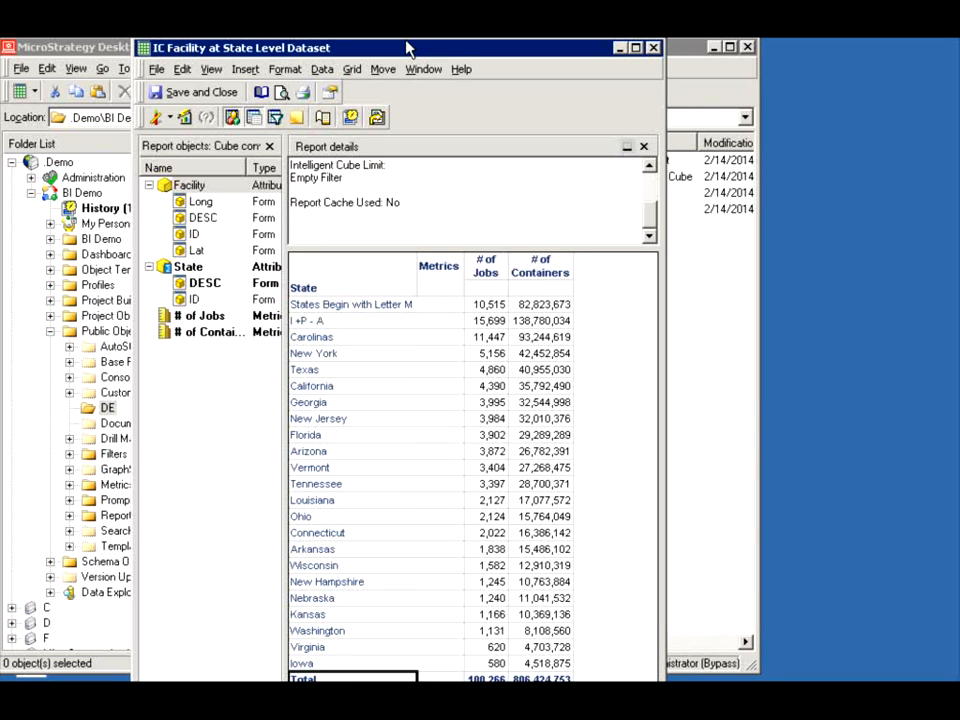
{"action": "mouse_move", "coordinate": [406, 42]}
{"action": "left_mouse_down"}
{"action": "mouse_move", "coordinate": [406, 62]}
{"action": "mouse_move", "coordinate": [407, 43]}
{"action": "left_mouse_up"}
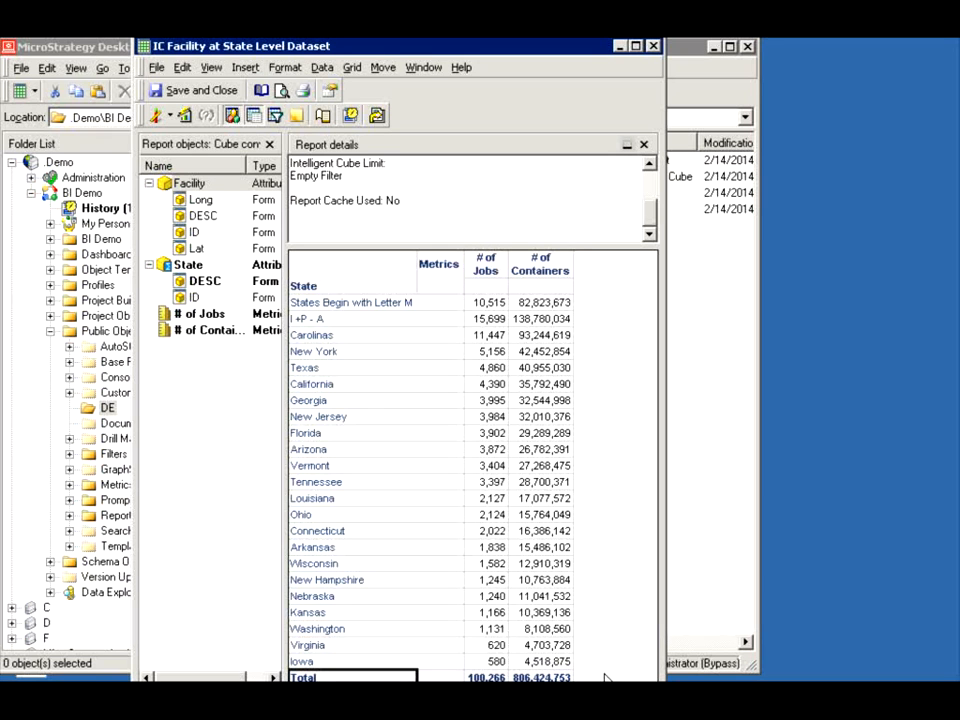
- Reopen the derived elements, set the subtotal behavior of I +P - A to Use this element when calculating subtotals, and apply it
{"action": "right_click", "coordinate": [313, 320]}
{"action": "mouse_move", "coordinate": [405, 352]}
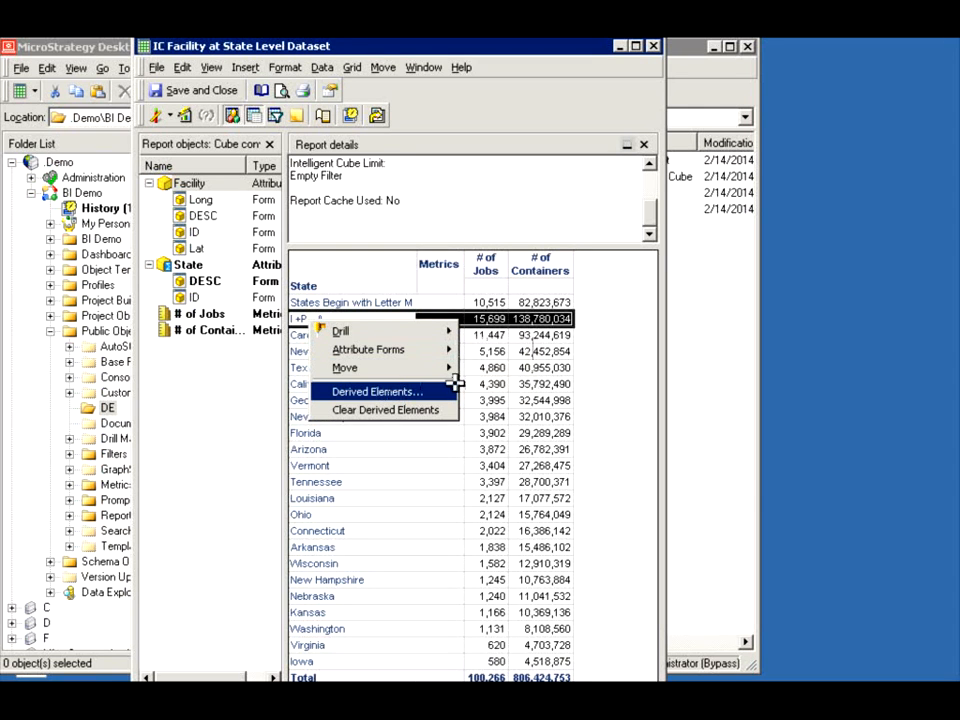
{"action": "left_click", "coordinate": [455, 383]}
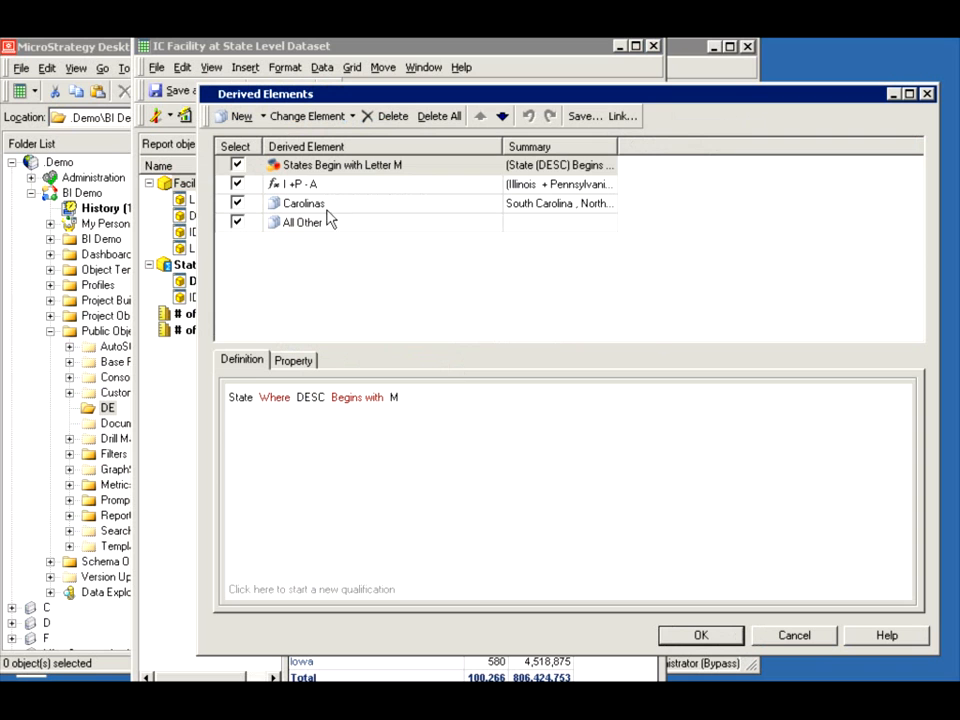
{"action": "left_click", "coordinate": [304, 189]}
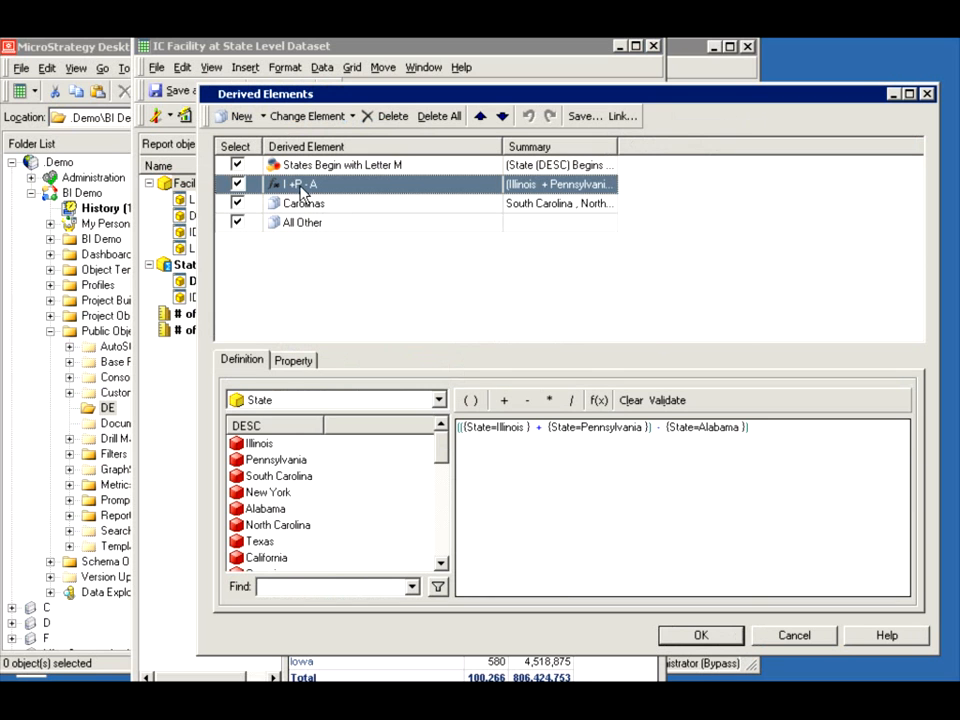
{"action": "left_click", "coordinate": [300, 362]}
{"action": "left_click", "coordinate": [318, 503]}
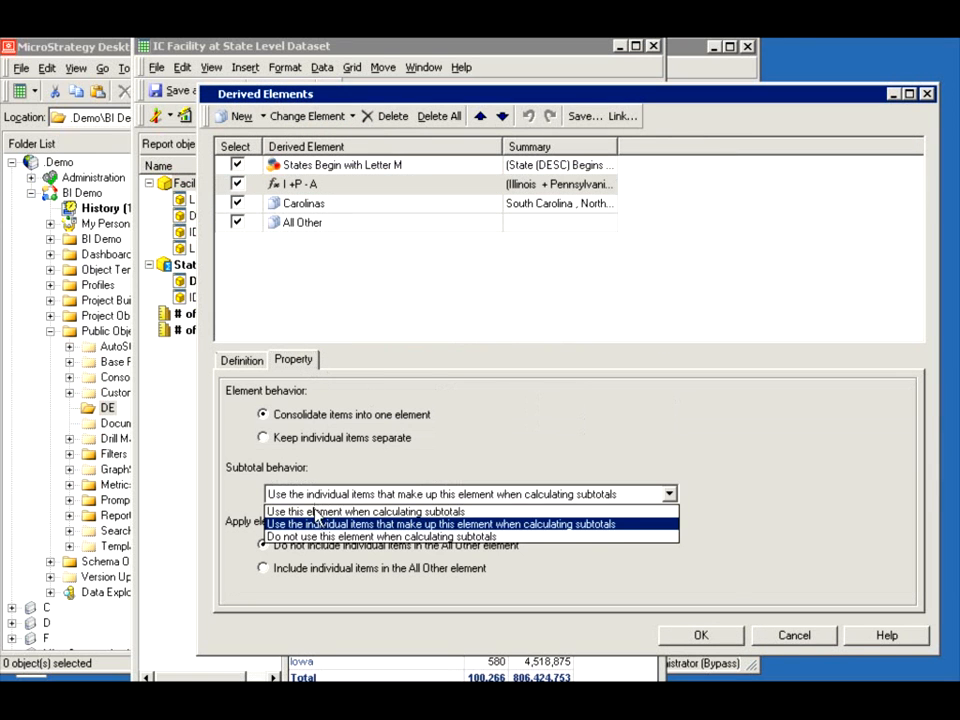
{"action": "key", "text": "Up"}
{"action": "key", "text": "Return"}
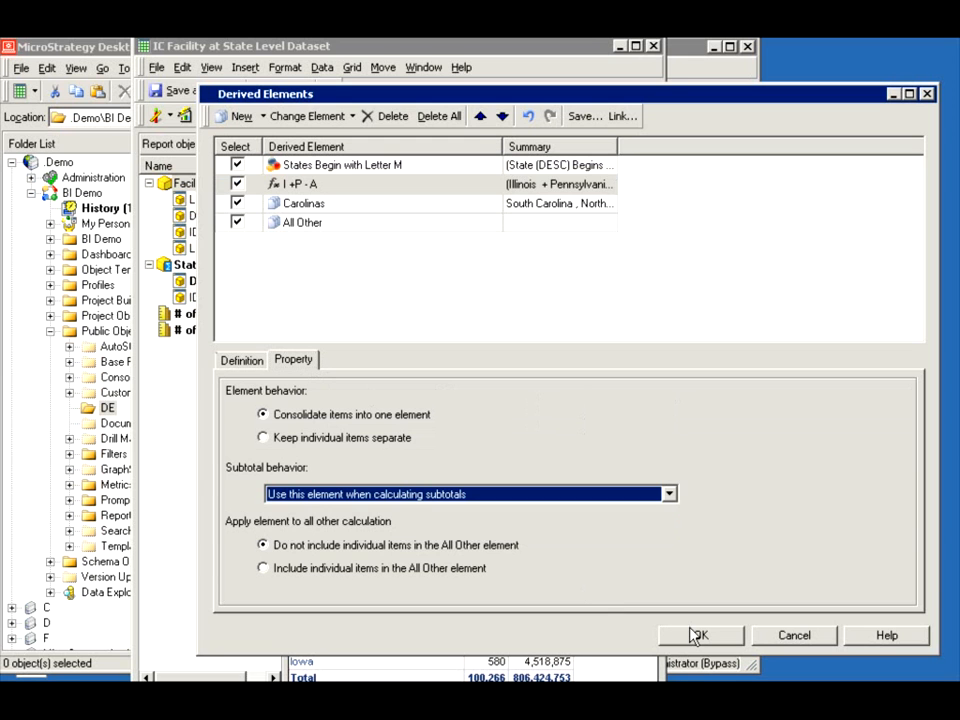
{"action": "left_click", "coordinate": [697, 636]}
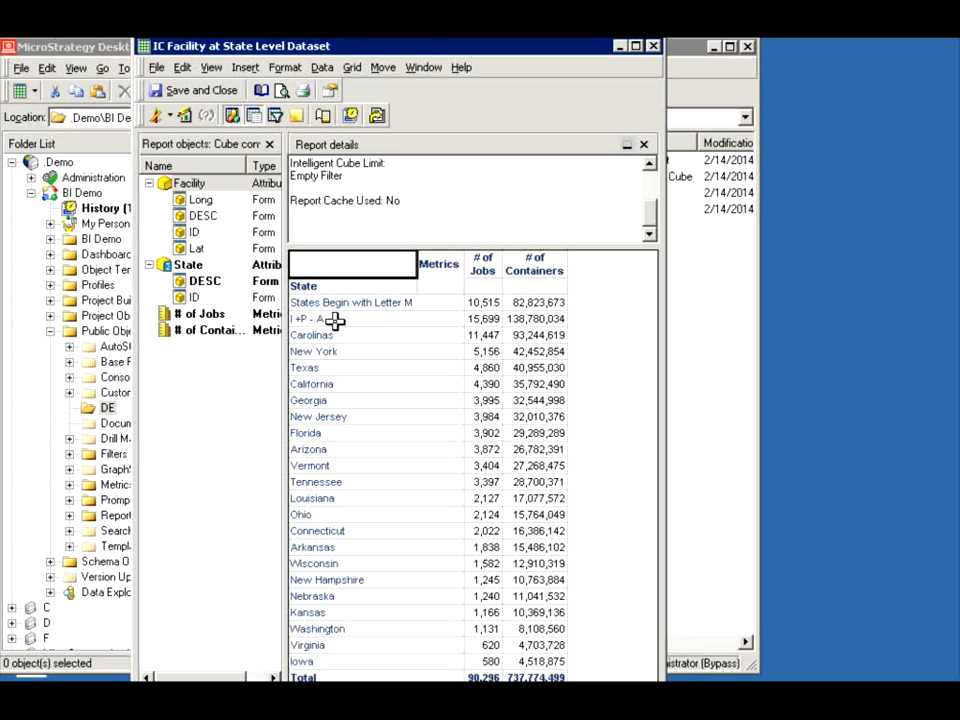
- Save and close the IC Facility at State Level Dataset report
{"action": "left_click", "coordinate": [371, 372]}
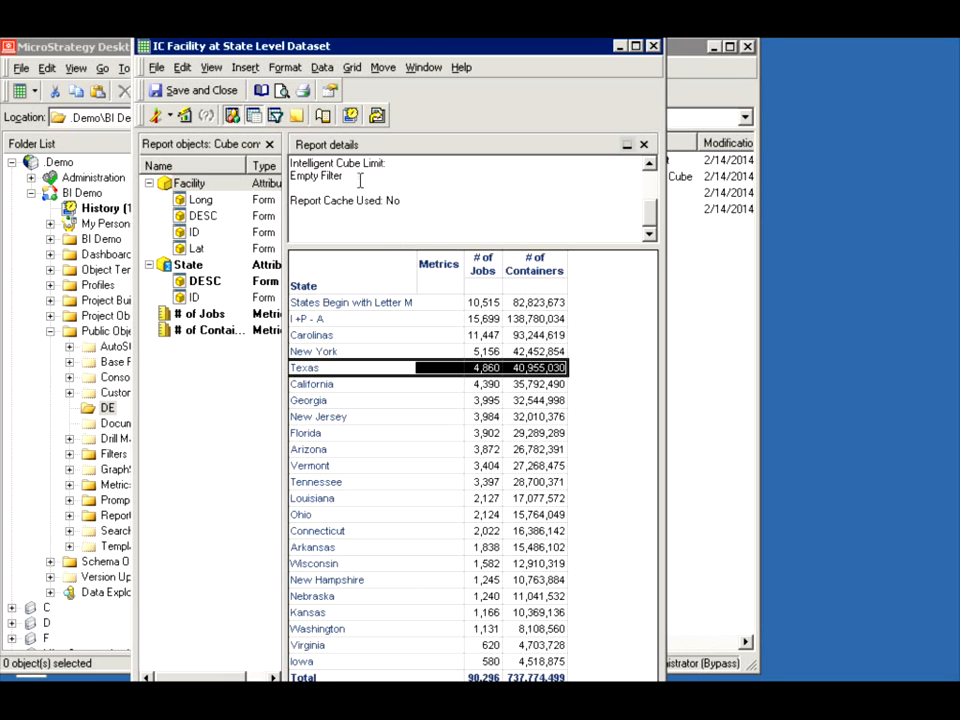
{"action": "left_click", "coordinate": [195, 92]}
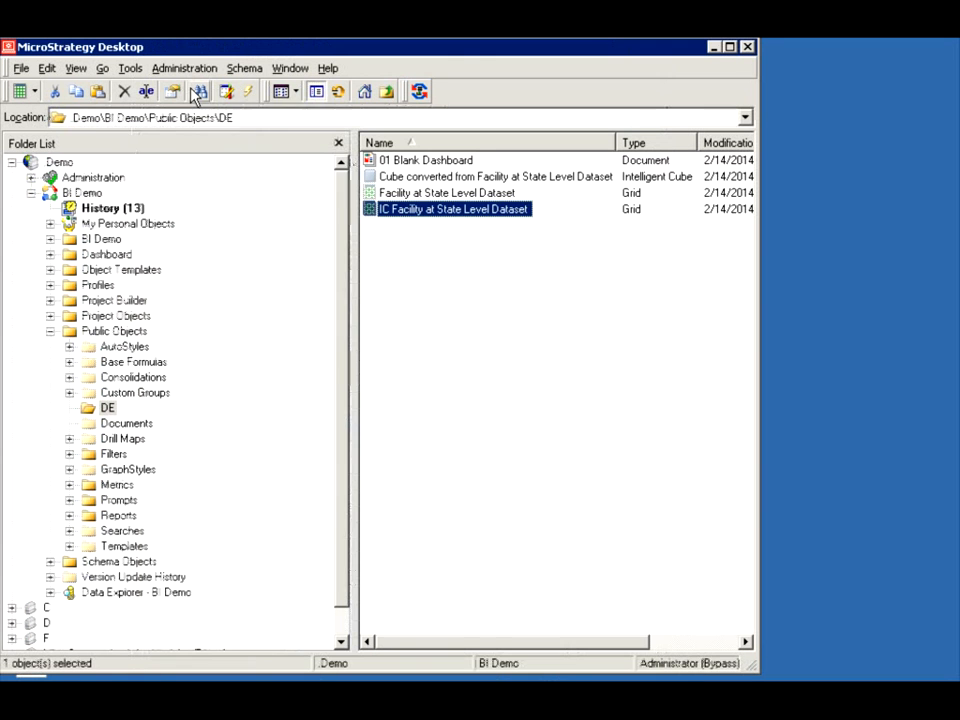
- Open the 01 Blank Dashboard document for editing and bring up the derived elements of State in its grid
{"action": "left_click", "coordinate": [409, 160]}
{"action": "right_click", "coordinate": [411, 160]}
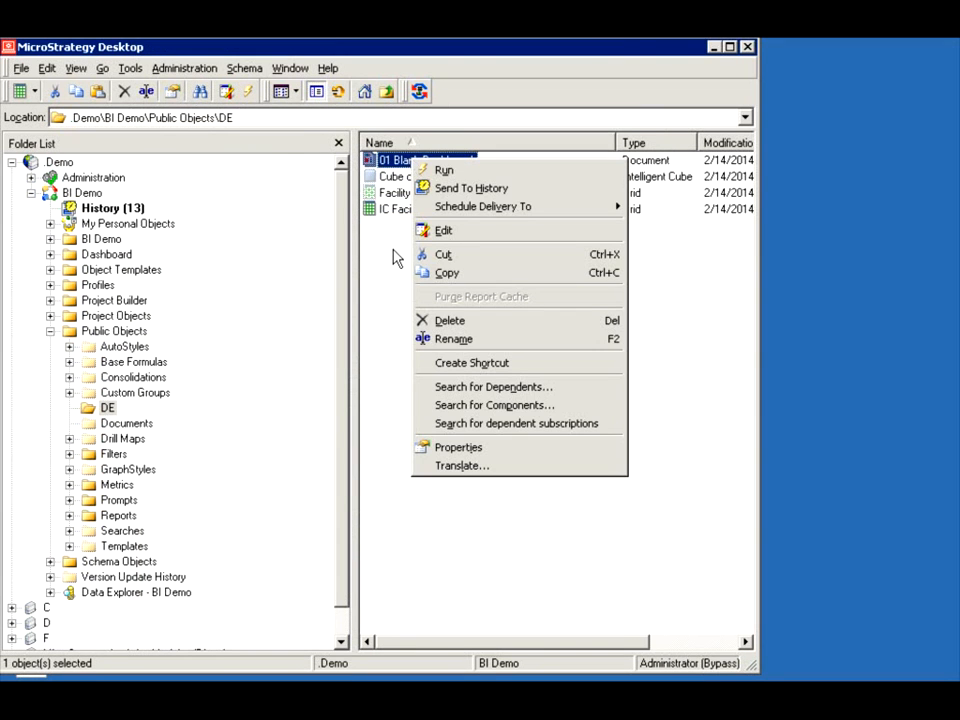
{"action": "left_click", "coordinate": [437, 231]}
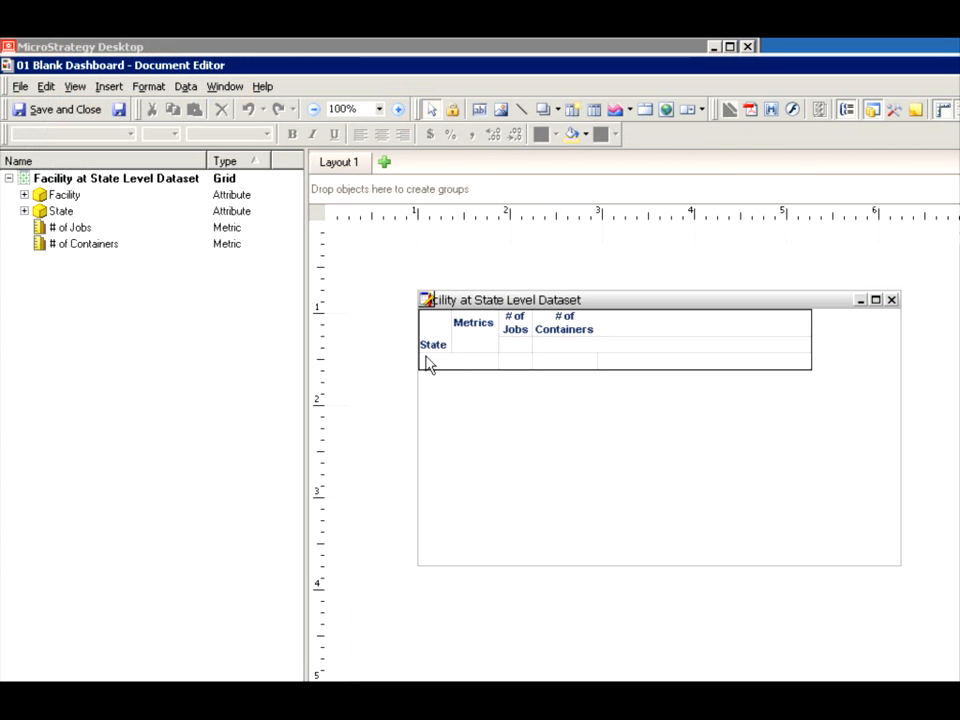
{"action": "double_click", "coordinate": [425, 302]}
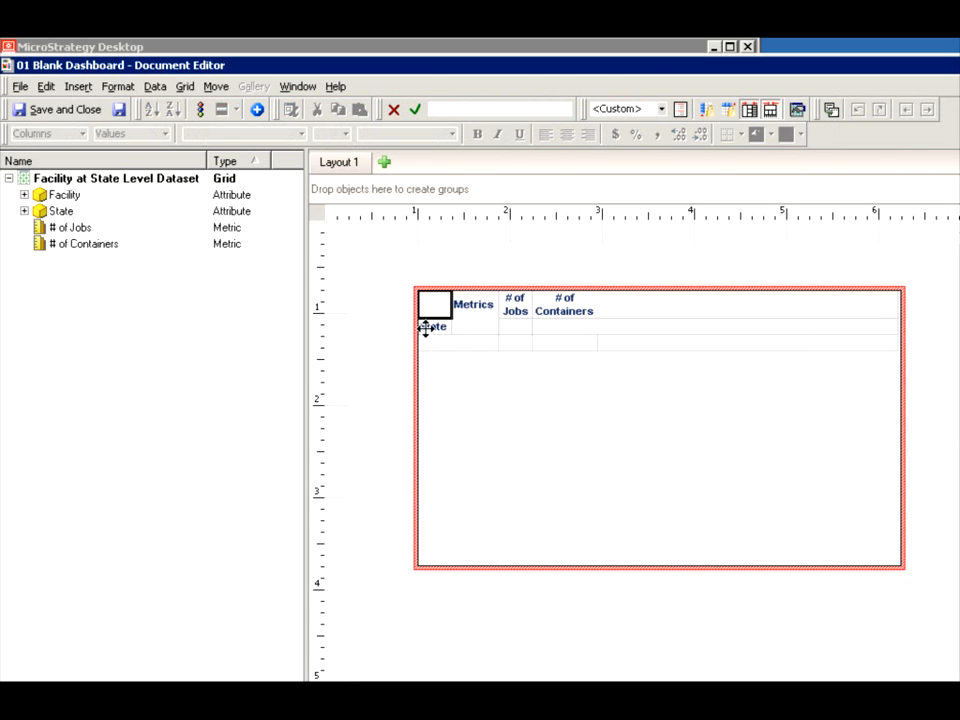
{"action": "right_click", "coordinate": [424, 328]}
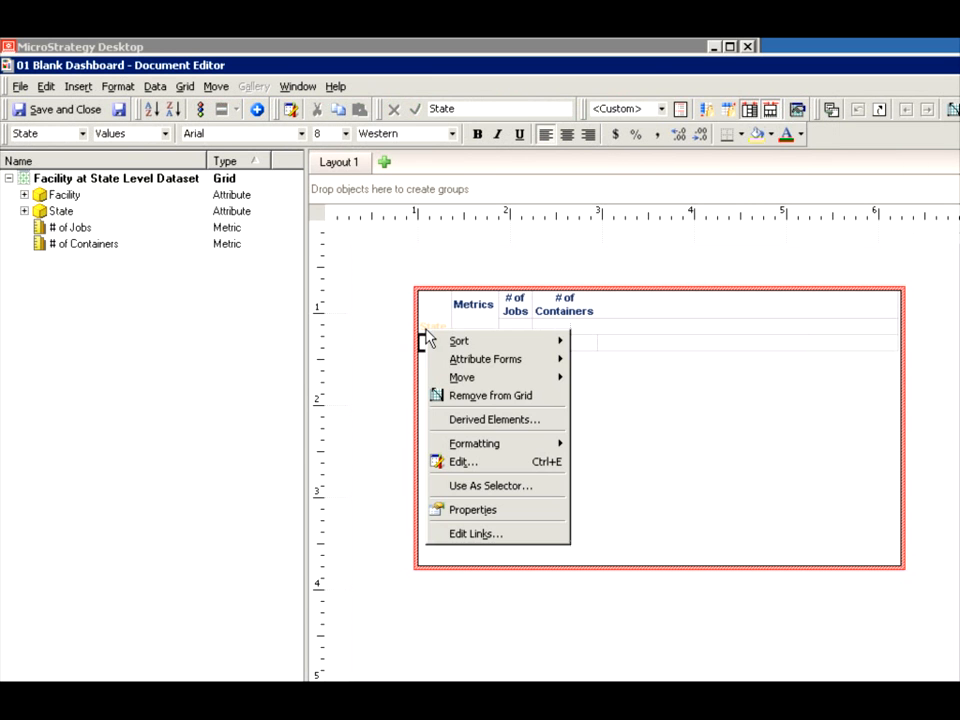
{"action": "left_click", "coordinate": [476, 419]}
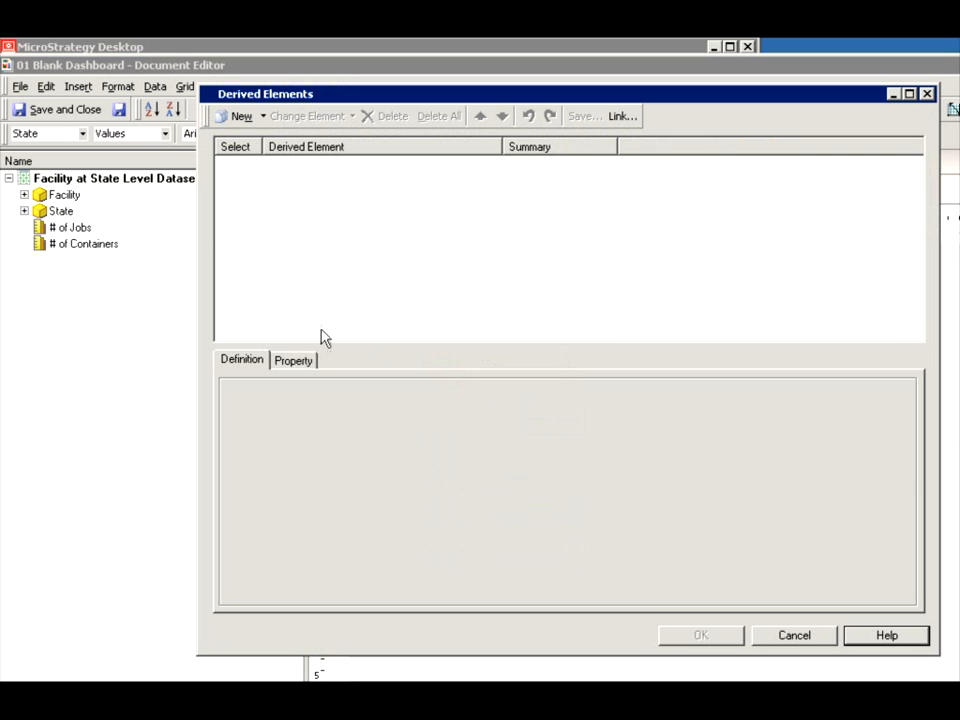
- Check which derived element types can be added for State, then cancel and close the dashboard without saving
{"action": "left_click", "coordinate": [263, 117]}
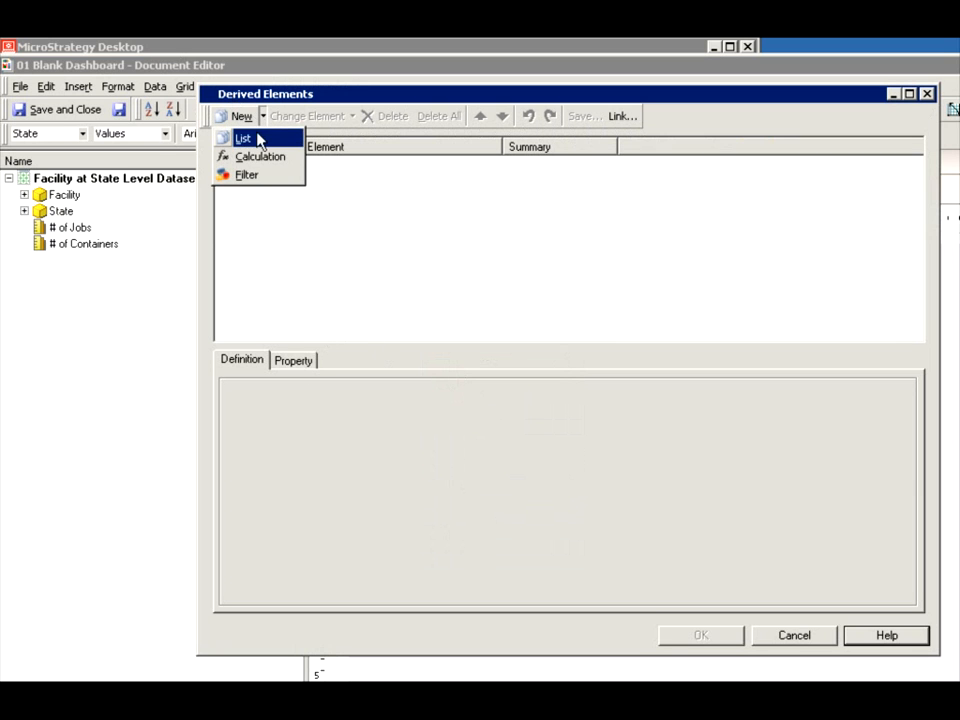
{"action": "left_click", "coordinate": [429, 271]}
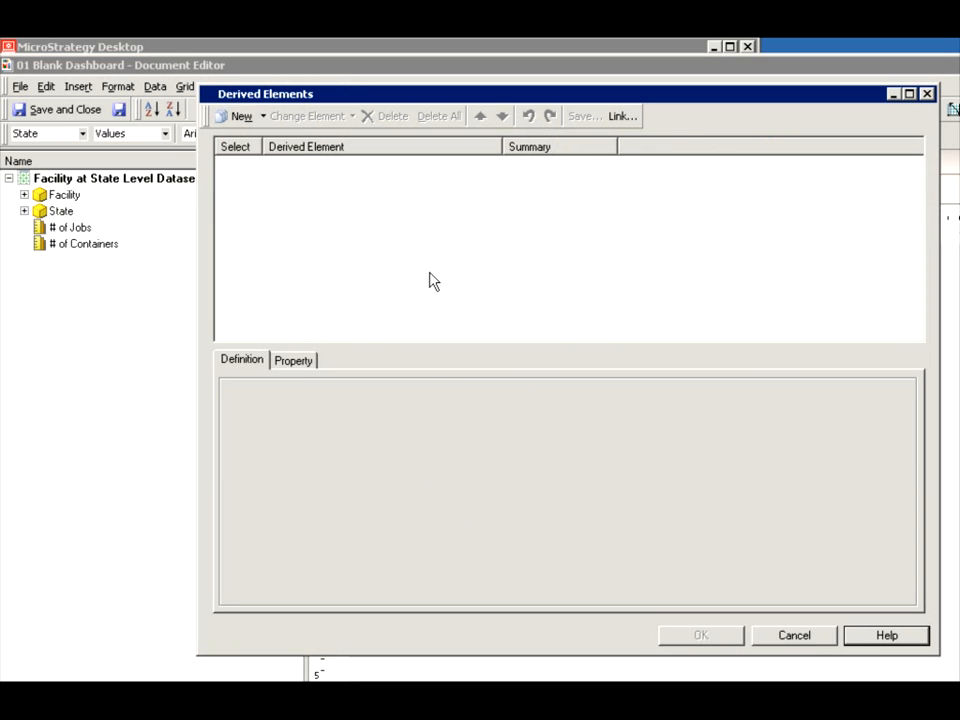
{"action": "left_click", "coordinate": [813, 638]}
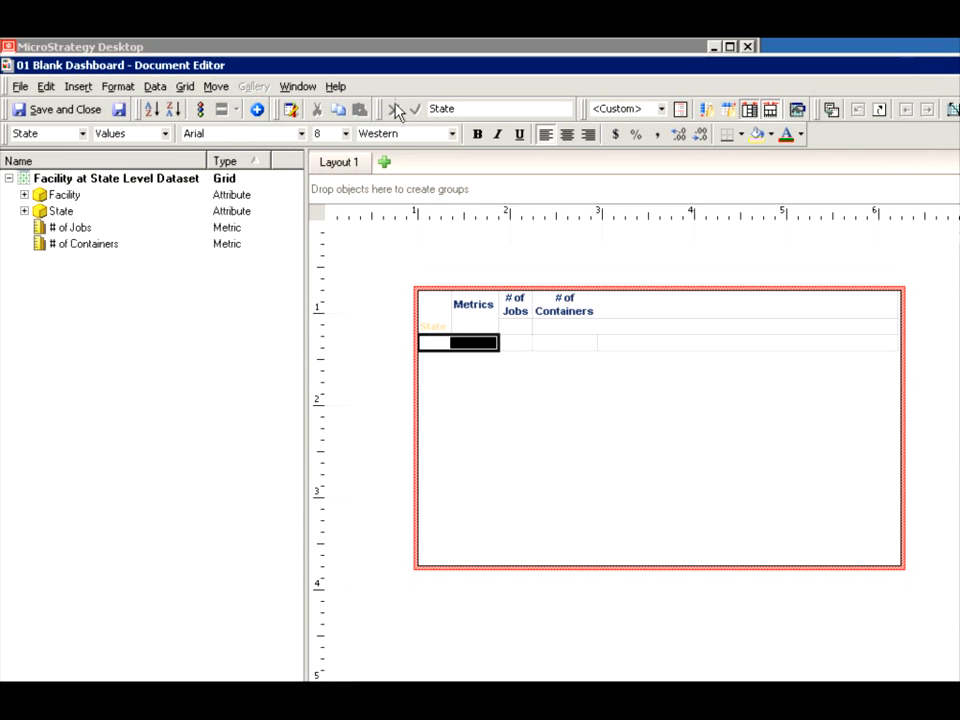
{"action": "left_click", "coordinate": [20, 87]}
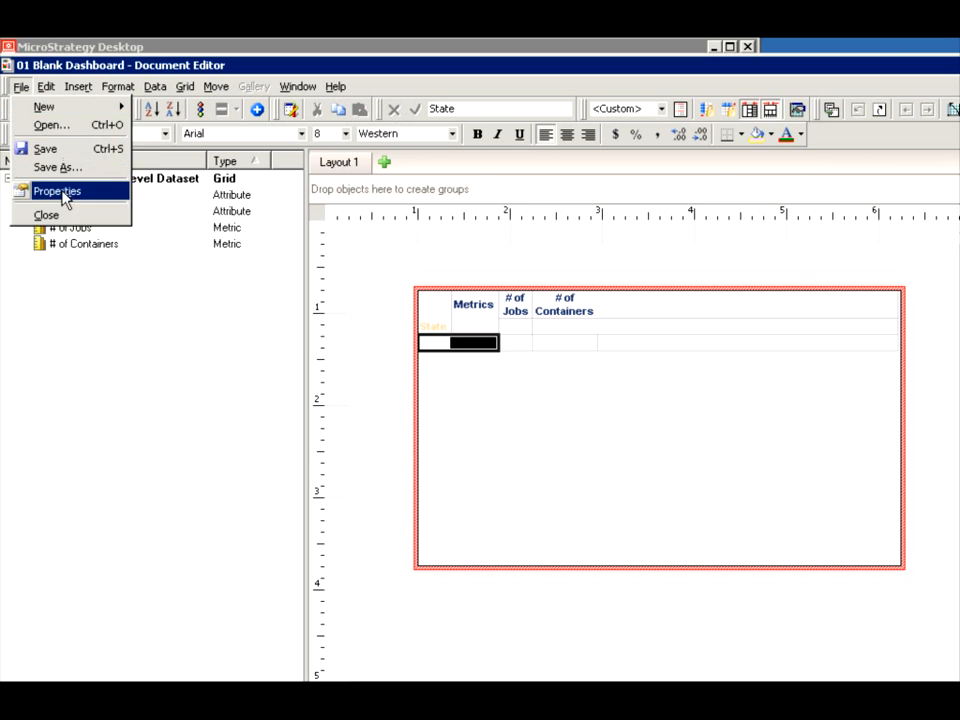
{"action": "left_click", "coordinate": [45, 214]}
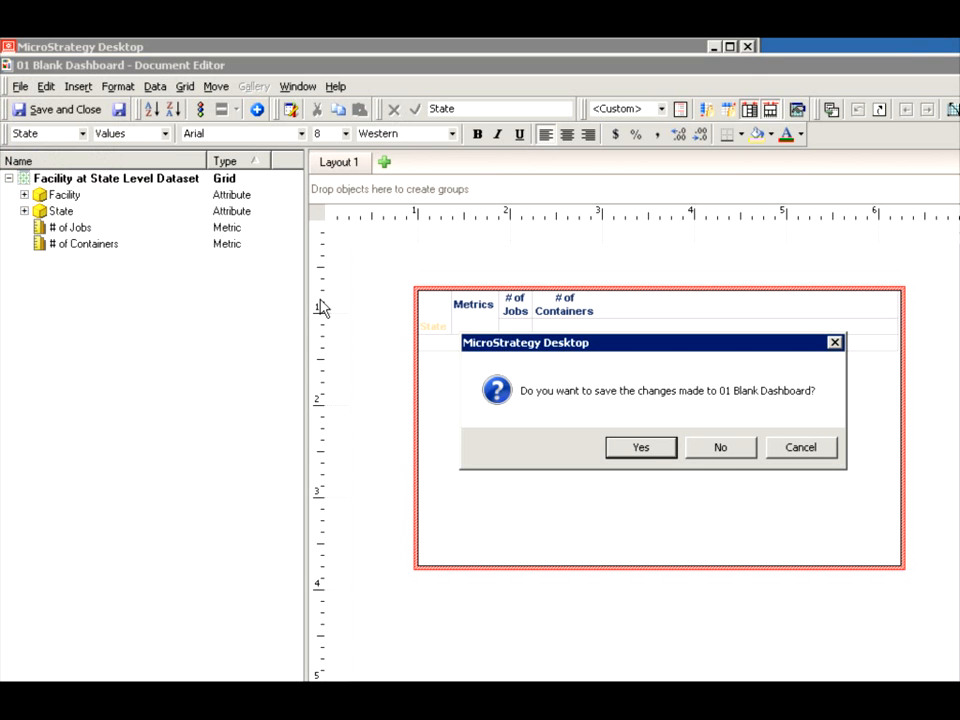
{"action": "left_click", "coordinate": [713, 453]}
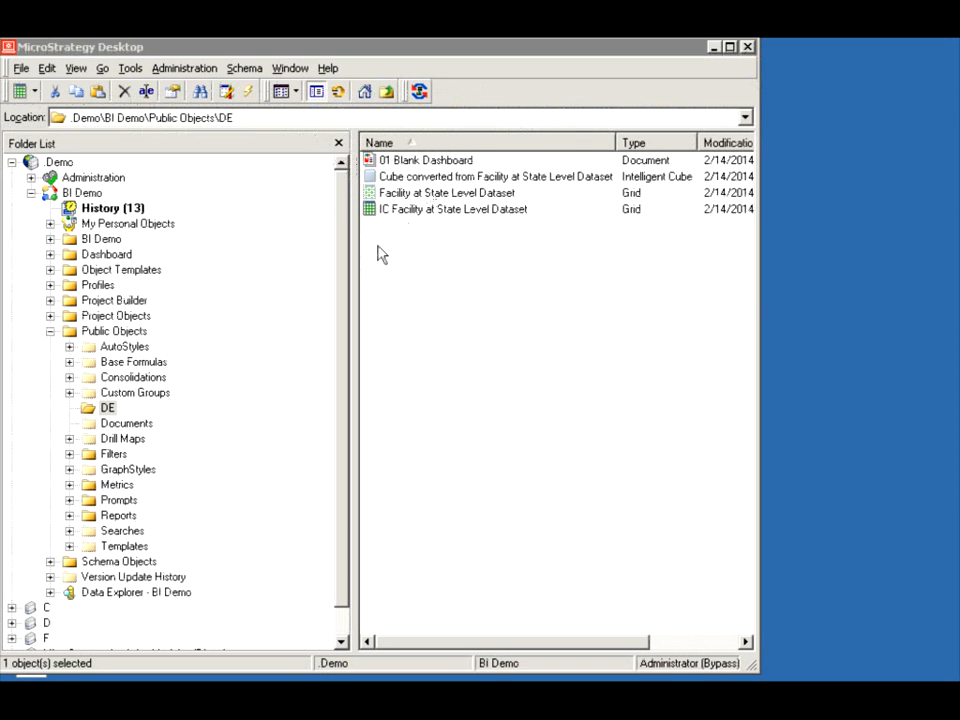
- Start a new standalone derived element in the DE folder
{"action": "right_click", "coordinate": [378, 248]}
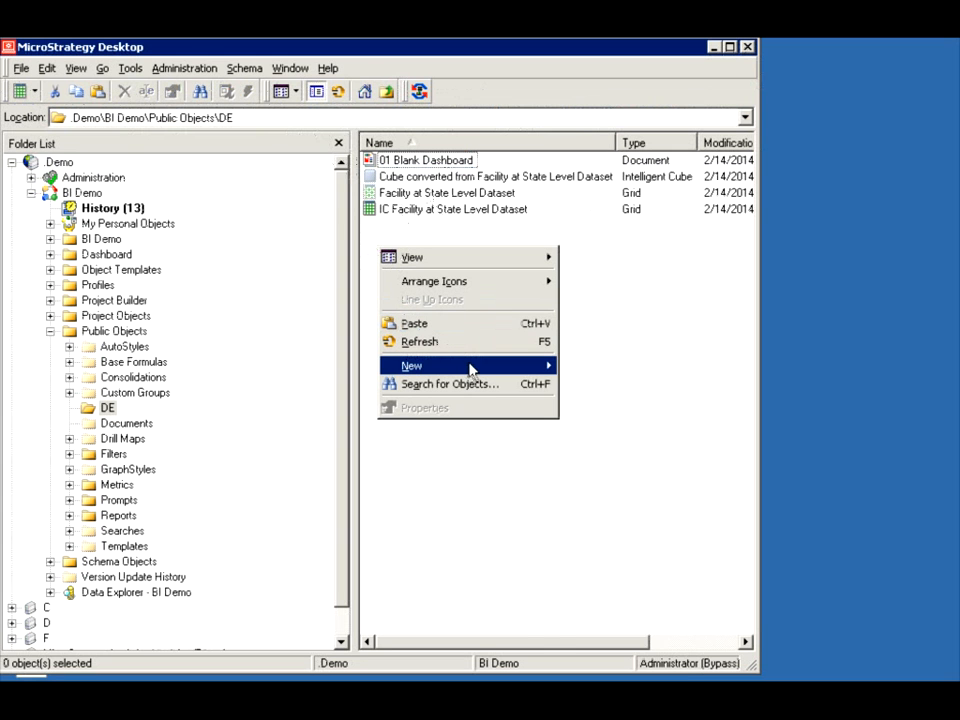
{"action": "mouse_move", "coordinate": [469, 369]}
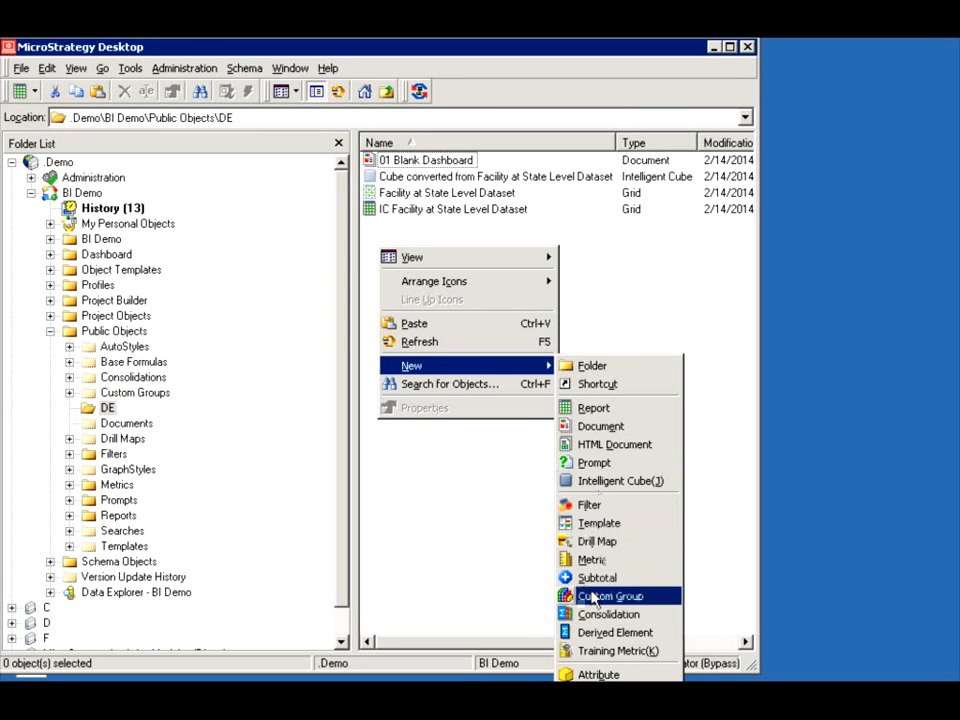
{"action": "left_click", "coordinate": [605, 632]}
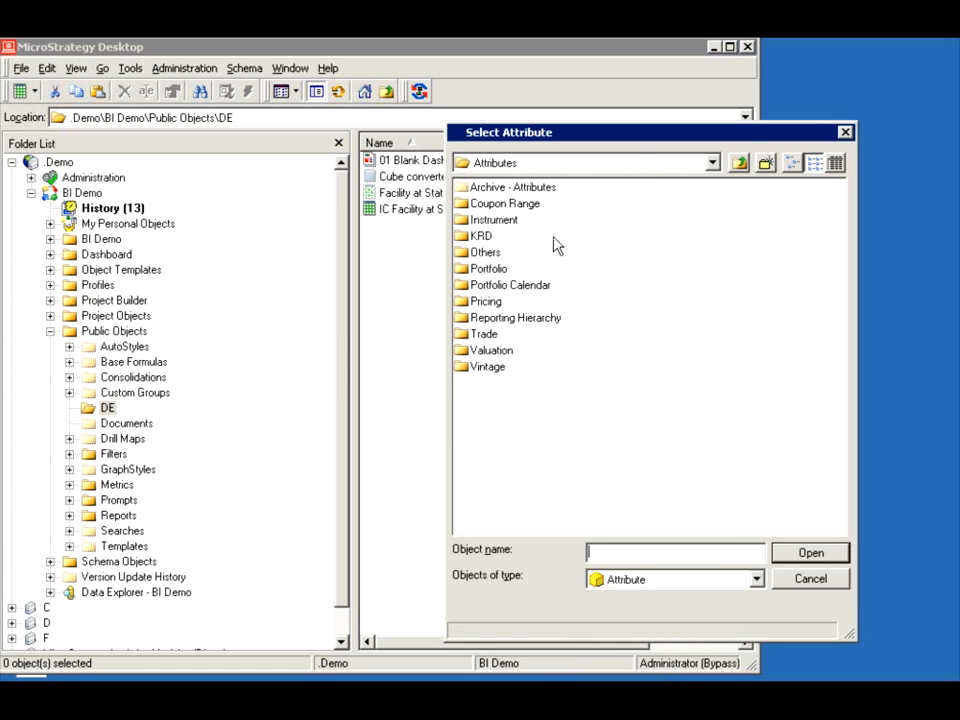
{"action": "left_click", "coordinate": [712, 164]}
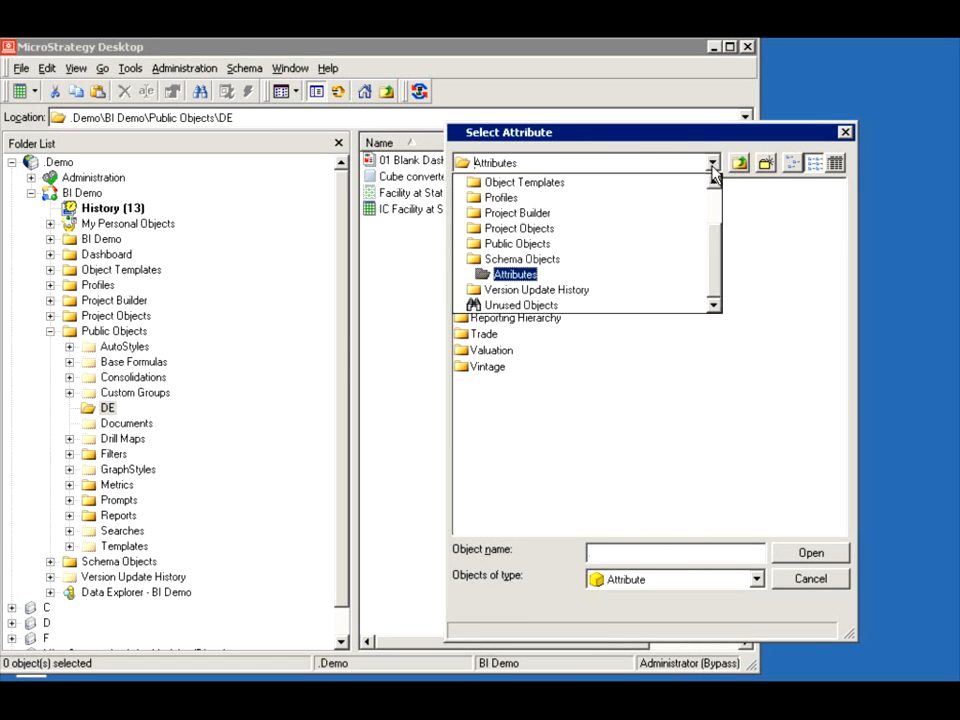
{"action": "left_click", "coordinate": [531, 249]}
{"action": "double_click", "coordinate": [468, 251]}
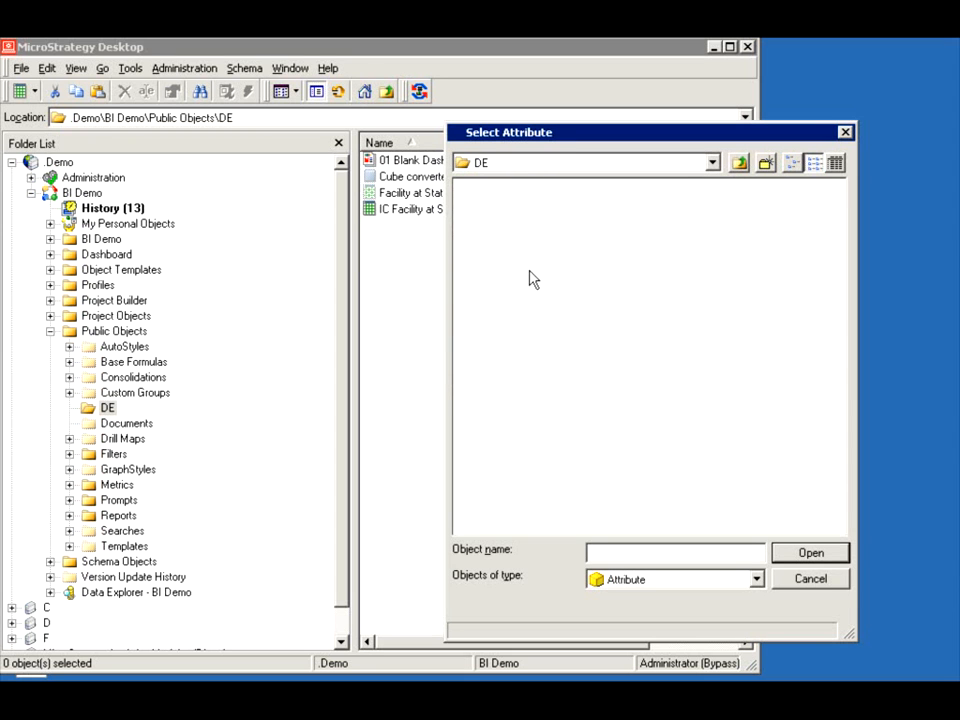
- Base the new derived element on the State attribute from the Map folder under Dashboard
{"action": "left_click", "coordinate": [712, 162]}
{"action": "left_click_drag", "start_coordinate": [714, 261], "coordinate": [714, 226]}
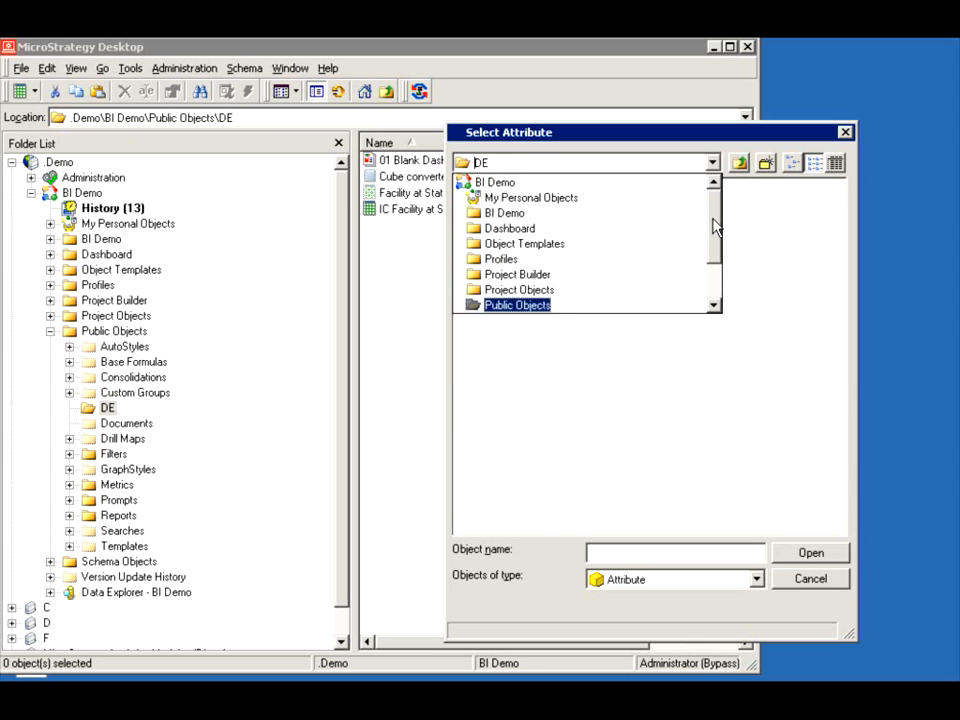
{"action": "left_click", "coordinate": [512, 229]}
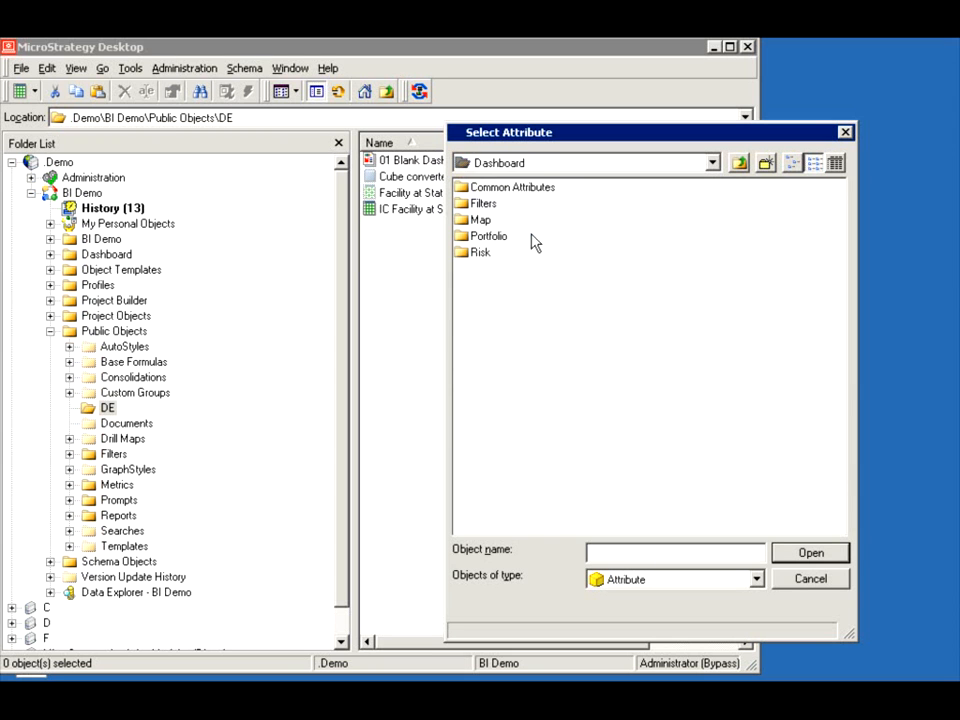
{"action": "double_click", "coordinate": [474, 224]}
{"action": "left_click", "coordinate": [486, 190]}
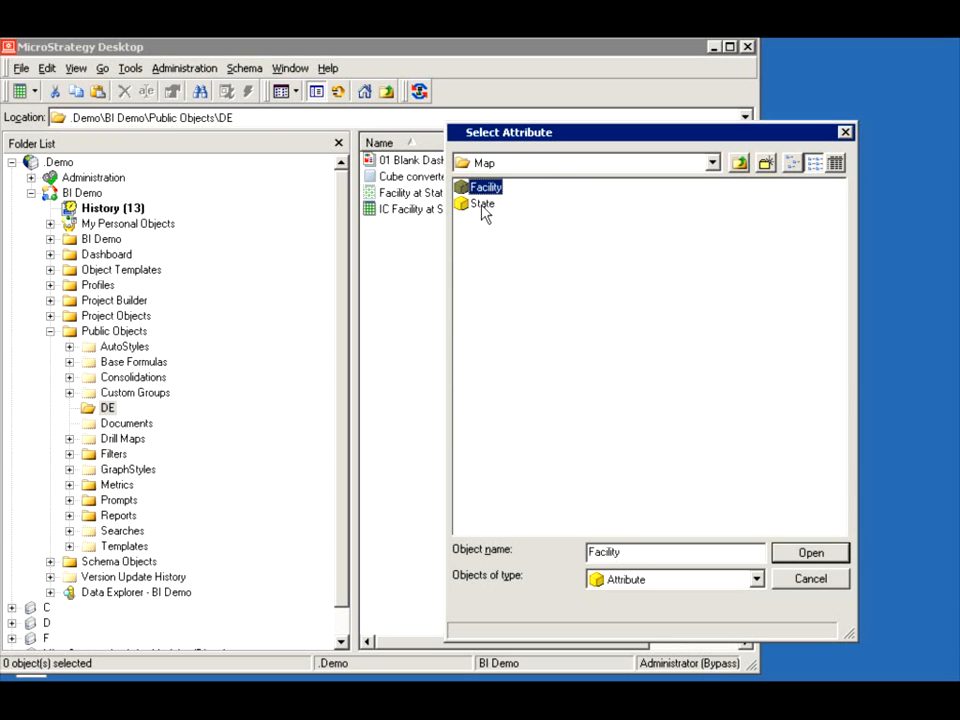
{"action": "left_click", "coordinate": [482, 204]}
{"action": "left_click", "coordinate": [806, 555]}
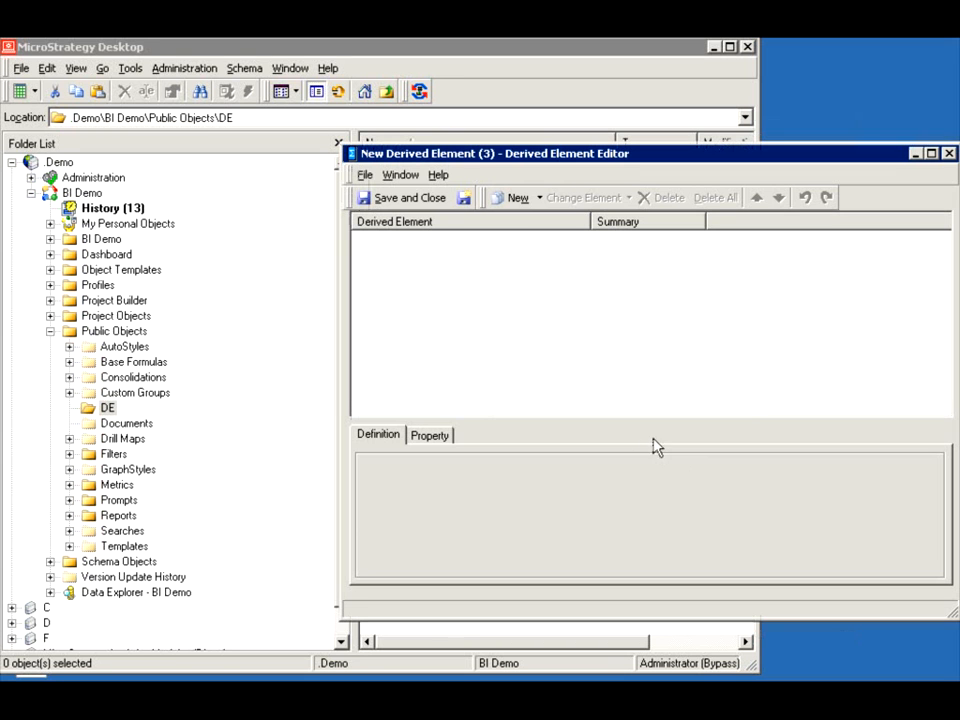
{"action": "left_click", "coordinate": [539, 198]}
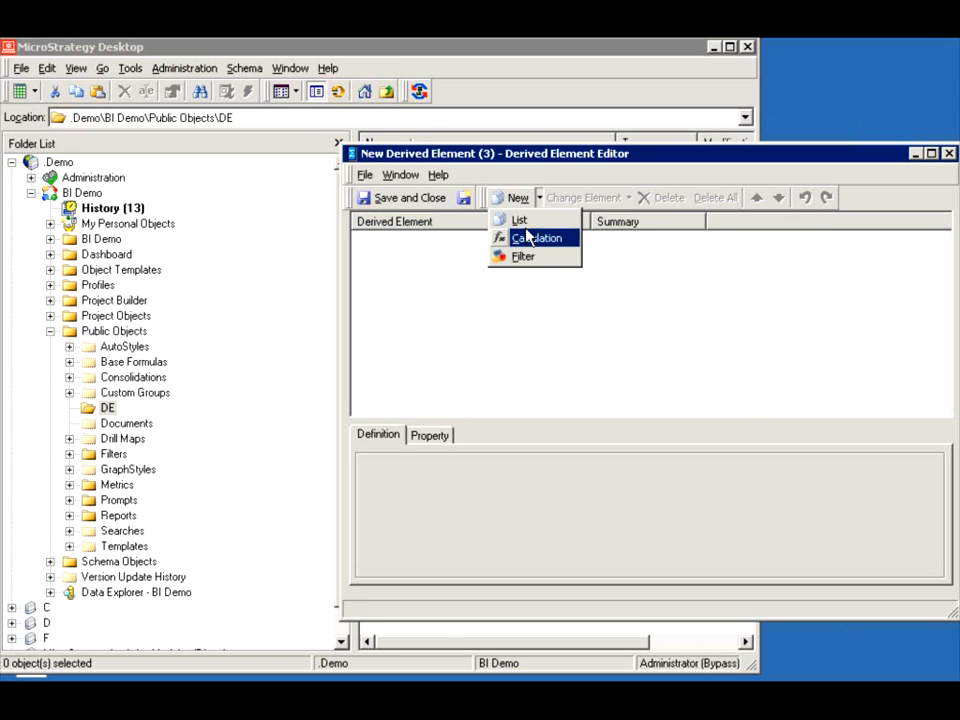
{"action": "left_click", "coordinate": [450, 293]}
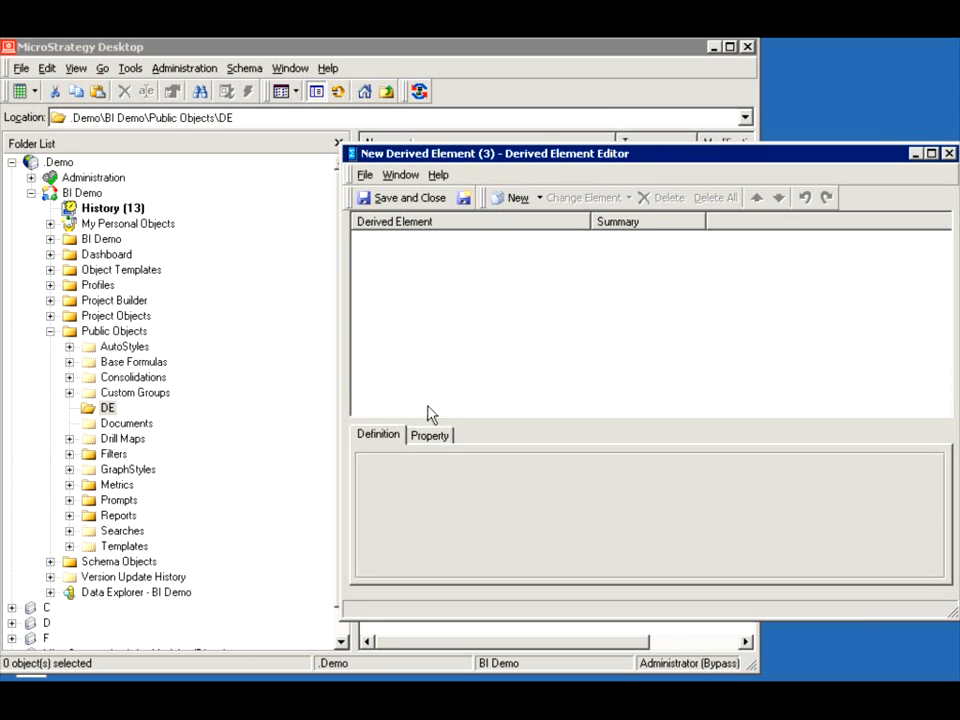
{"action": "left_click", "coordinate": [386, 436]}
- Add a calculation to the derived element with Illinois as its first term
{"action": "left_click", "coordinate": [538, 198]}
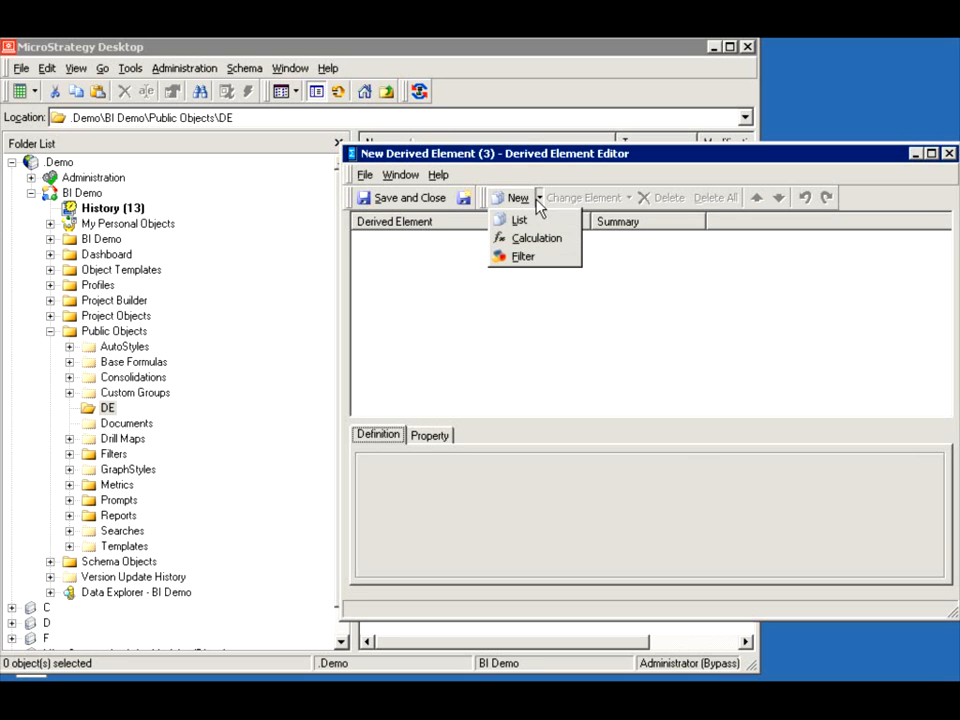
{"action": "left_click", "coordinate": [532, 238]}
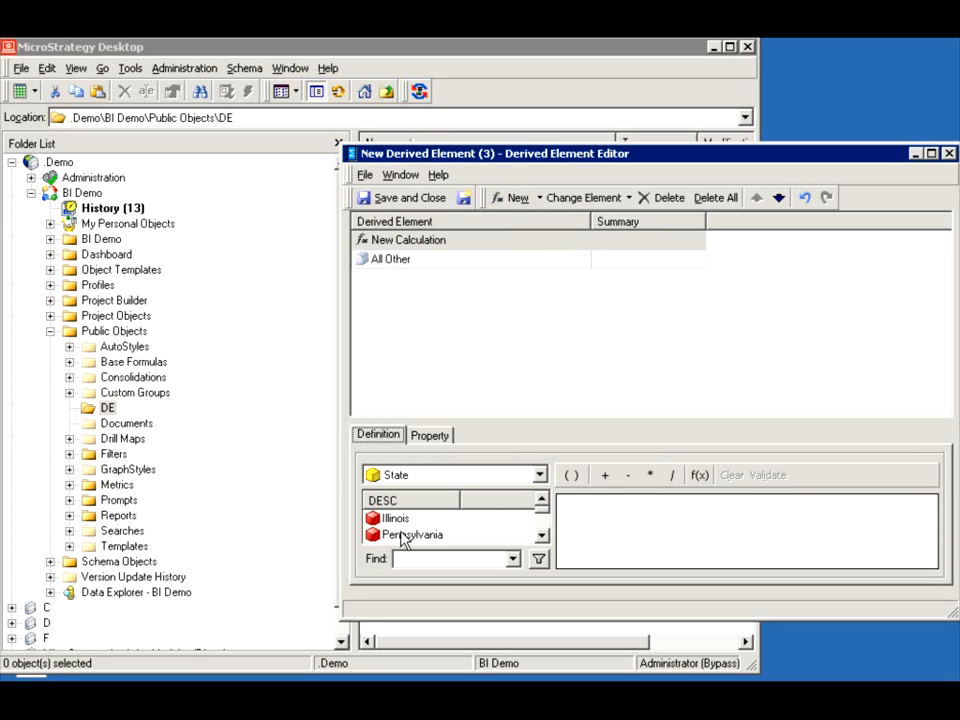
{"action": "double_click", "coordinate": [394, 519]}
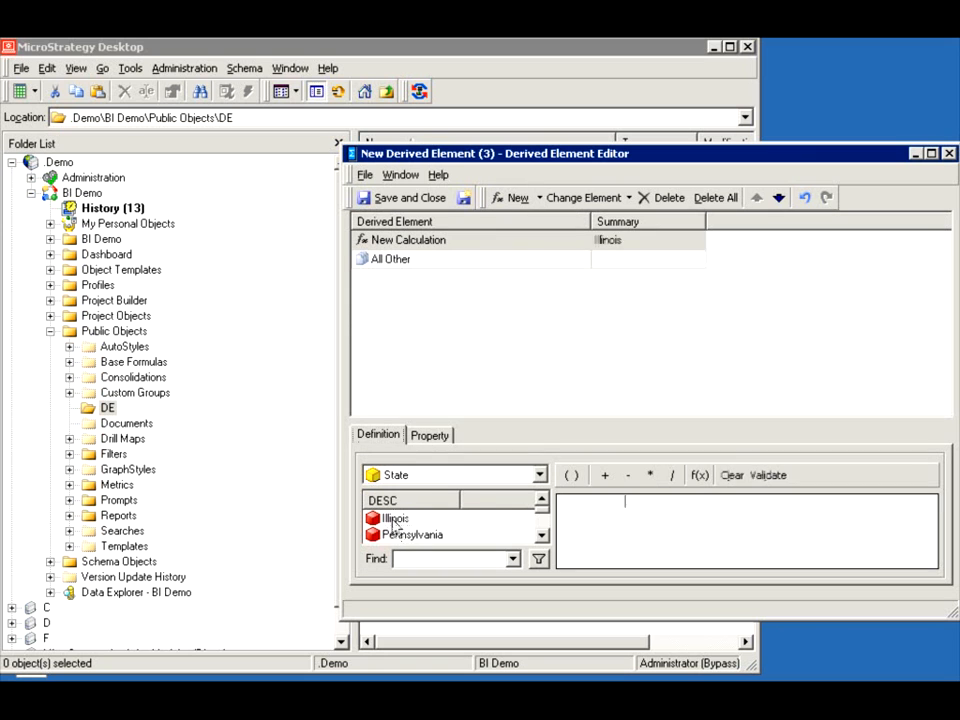
- Review the functions available for the calculation, including Least, without inserting one
{"action": "left_click", "coordinate": [700, 475]}
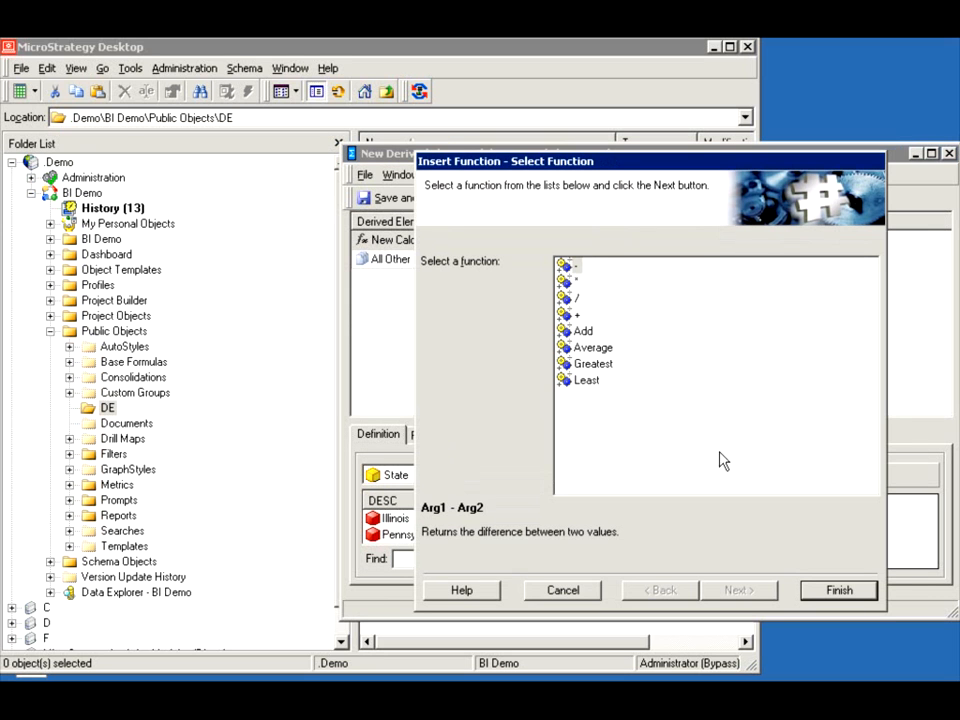
{"action": "left_click", "coordinate": [610, 408]}
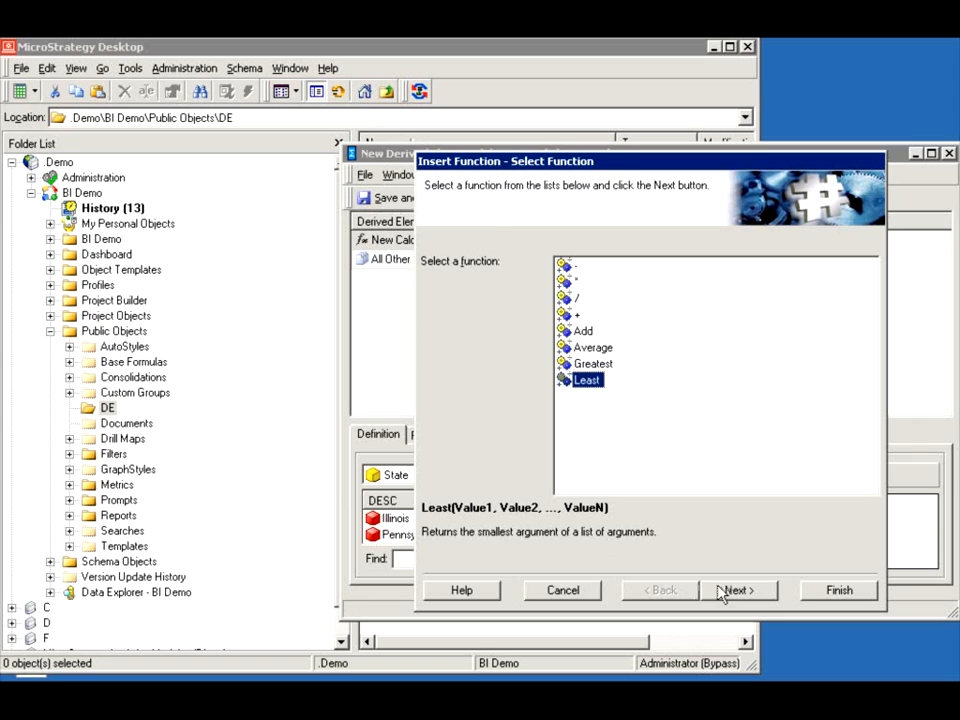
{"action": "left_click", "coordinate": [583, 591]}
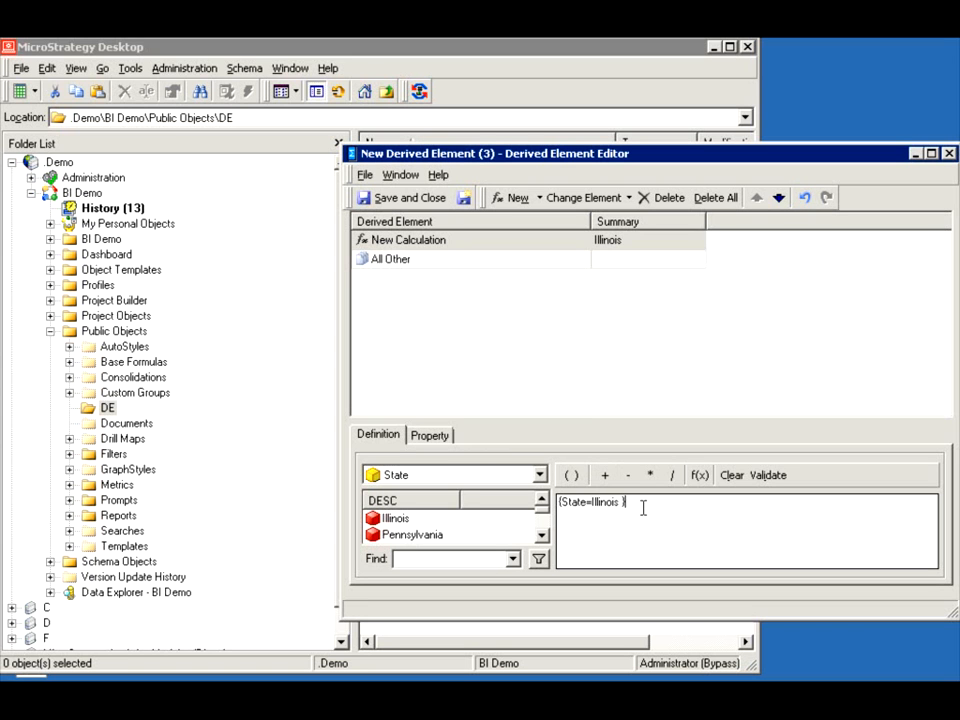
- Add Pennsylvania to the Illinois calculation, then save and close the derived element in the DE folder under its suggested name
{"action": "type", "text": "+"}
{"action": "double_click", "coordinate": [447, 535]}
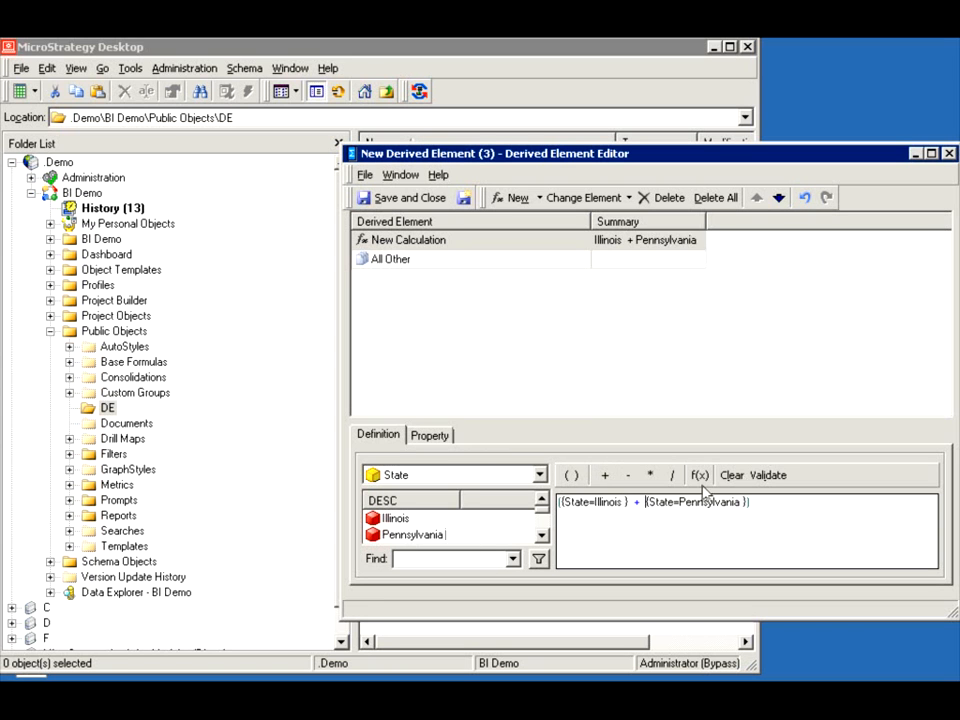
{"action": "left_click", "coordinate": [403, 197]}
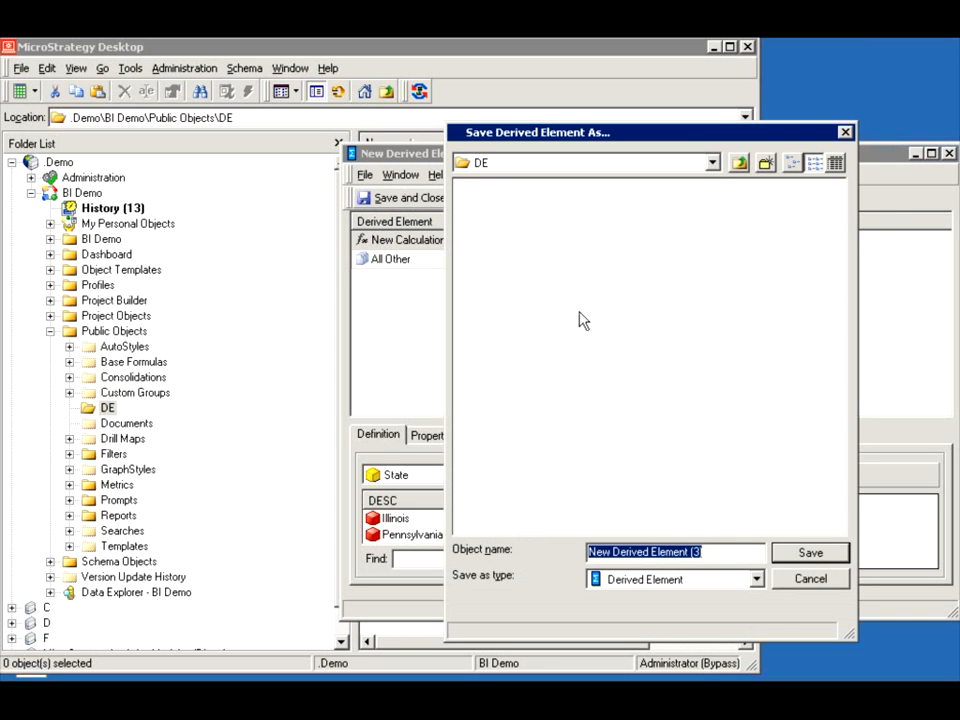
{"action": "left_click", "coordinate": [785, 552]}
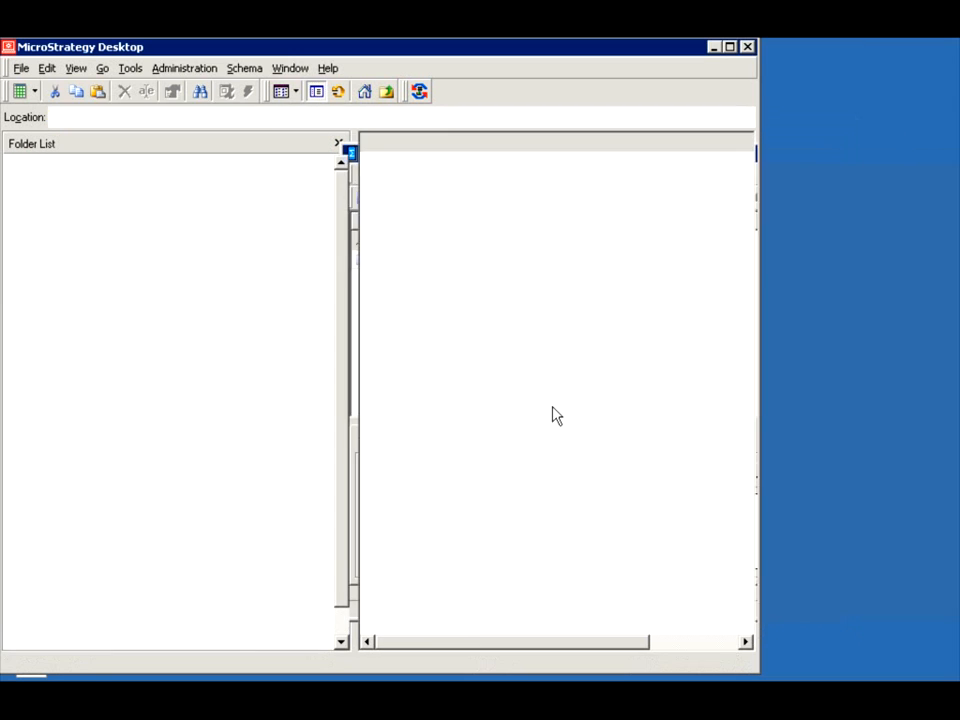
- Run the IC Facility at State Level Dataset report and open the derived elements of its State attribute
{"action": "left_click", "coordinate": [408, 225]}
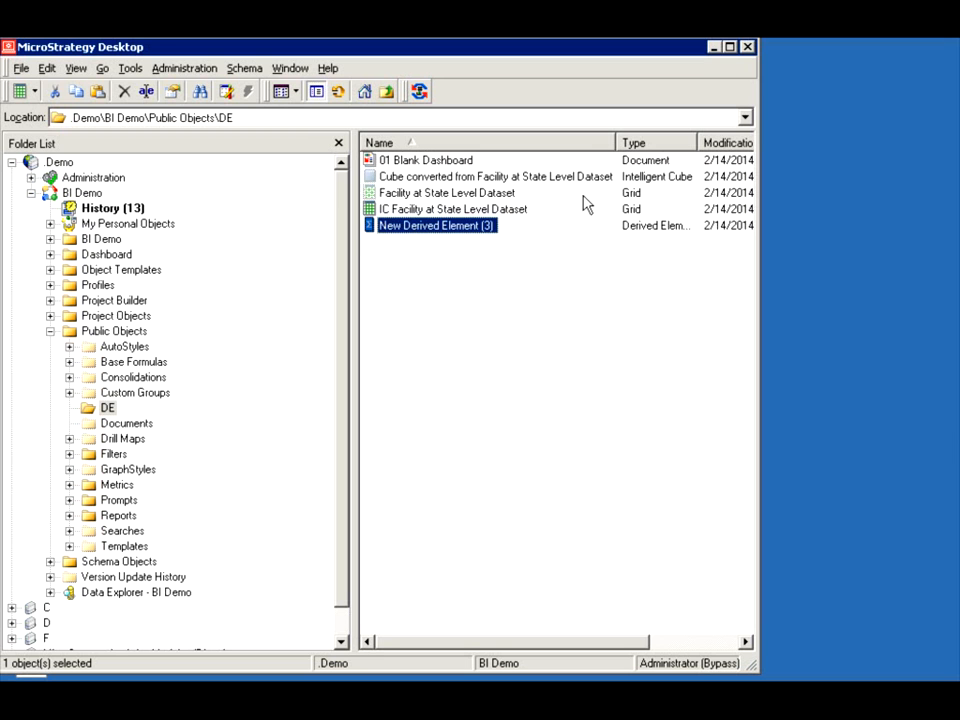
{"action": "right_click", "coordinate": [494, 211]}
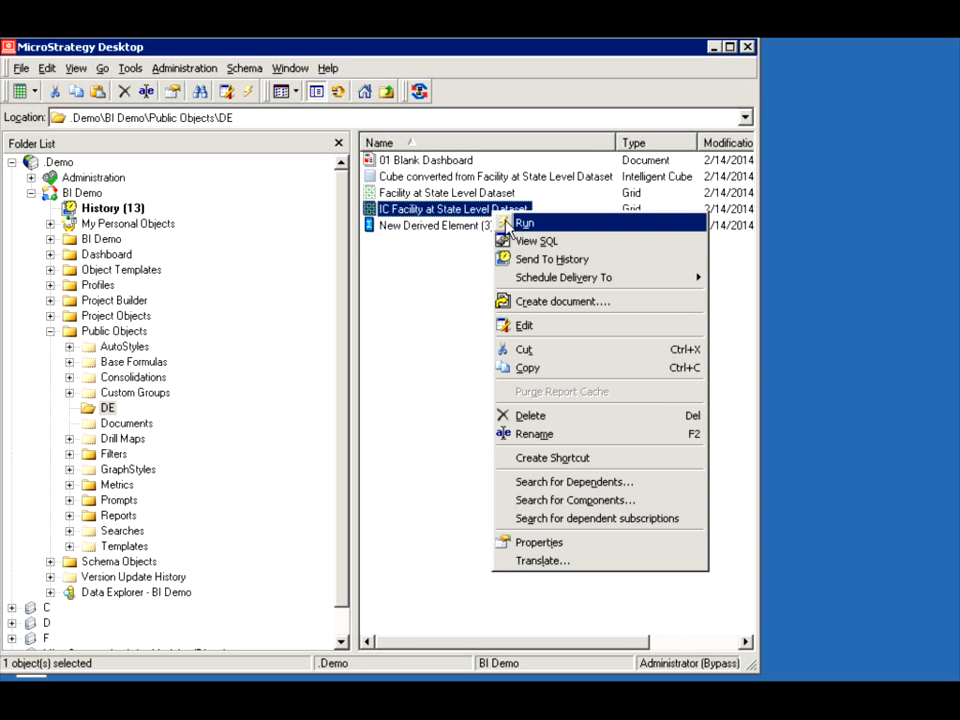
{"action": "left_click", "coordinate": [524, 223]}
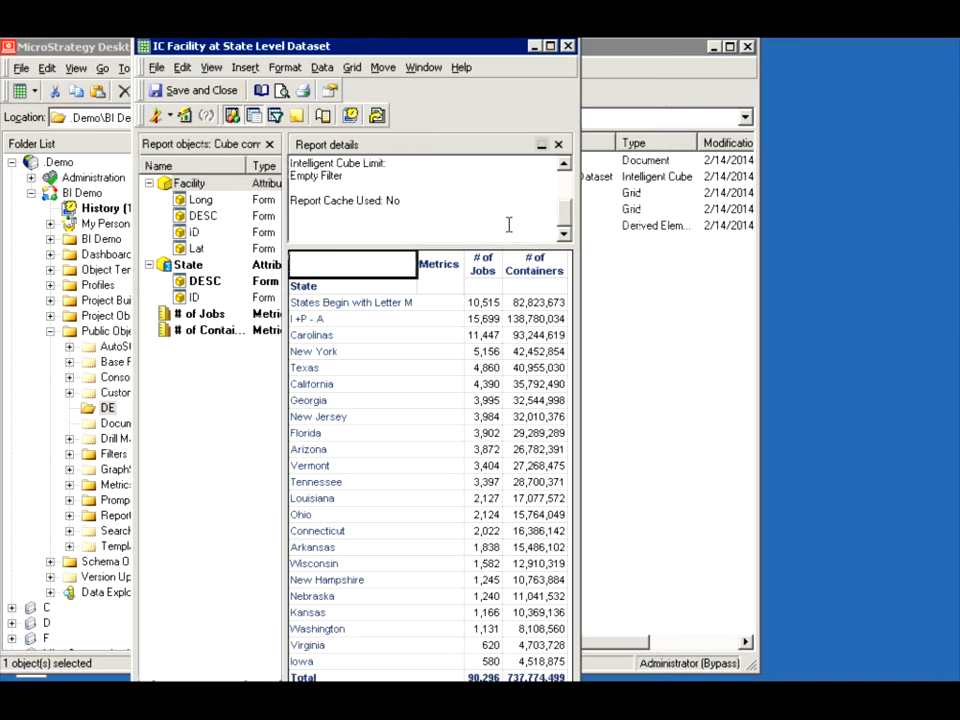
{"action": "right_click", "coordinate": [318, 303]}
{"action": "left_click", "coordinate": [390, 374]}
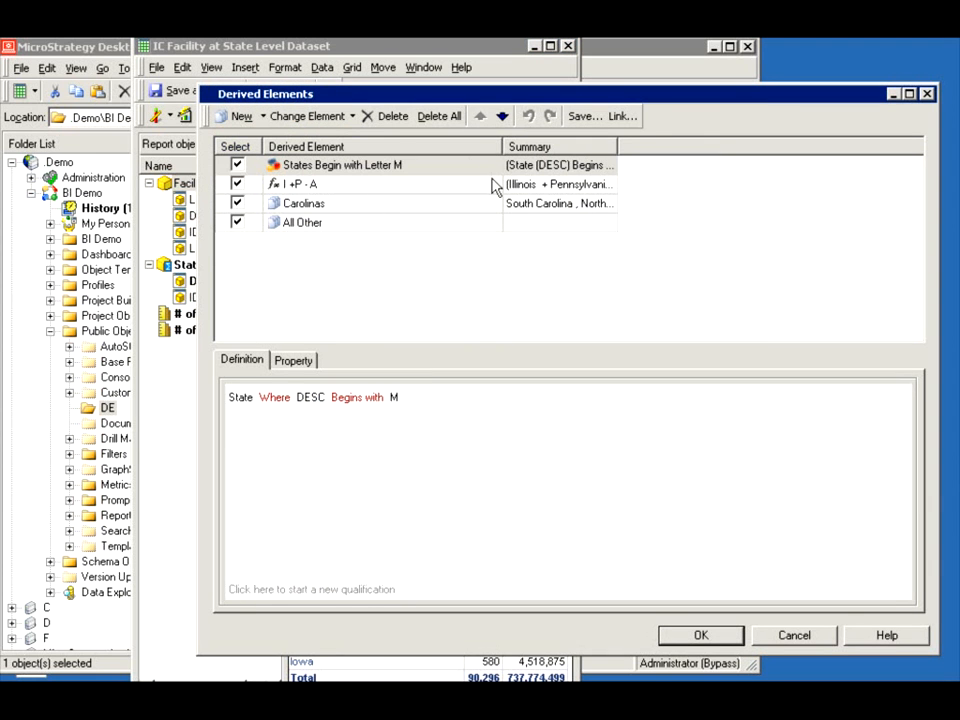
- Review the dialogs for saving the State derived elements and linking to a stored one, cancelling both
{"action": "left_click", "coordinate": [583, 117]}
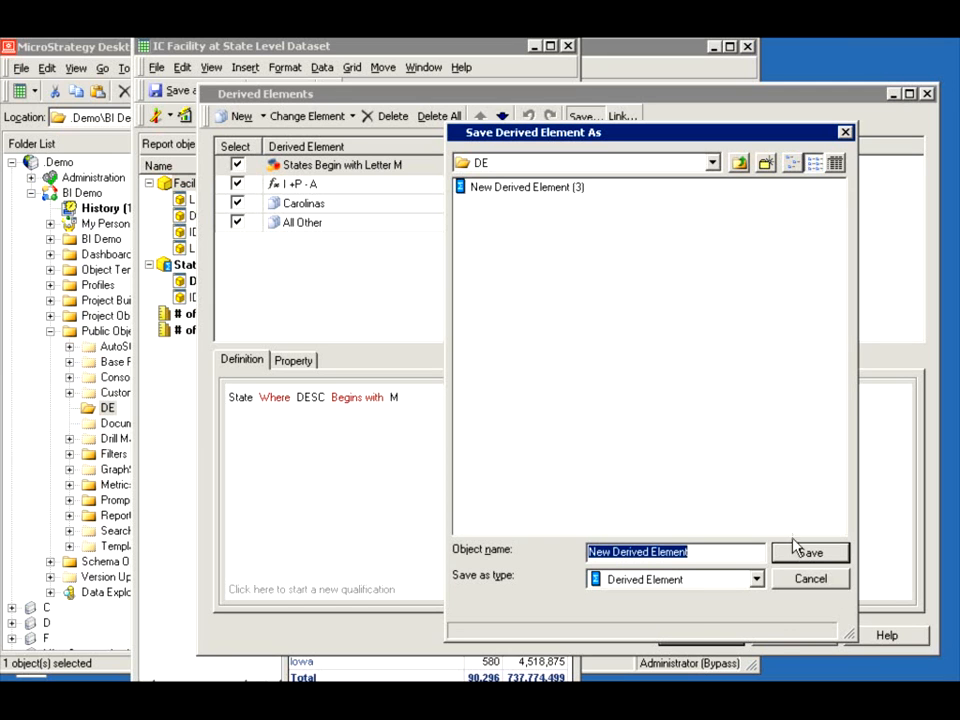
{"action": "left_click", "coordinate": [826, 588]}
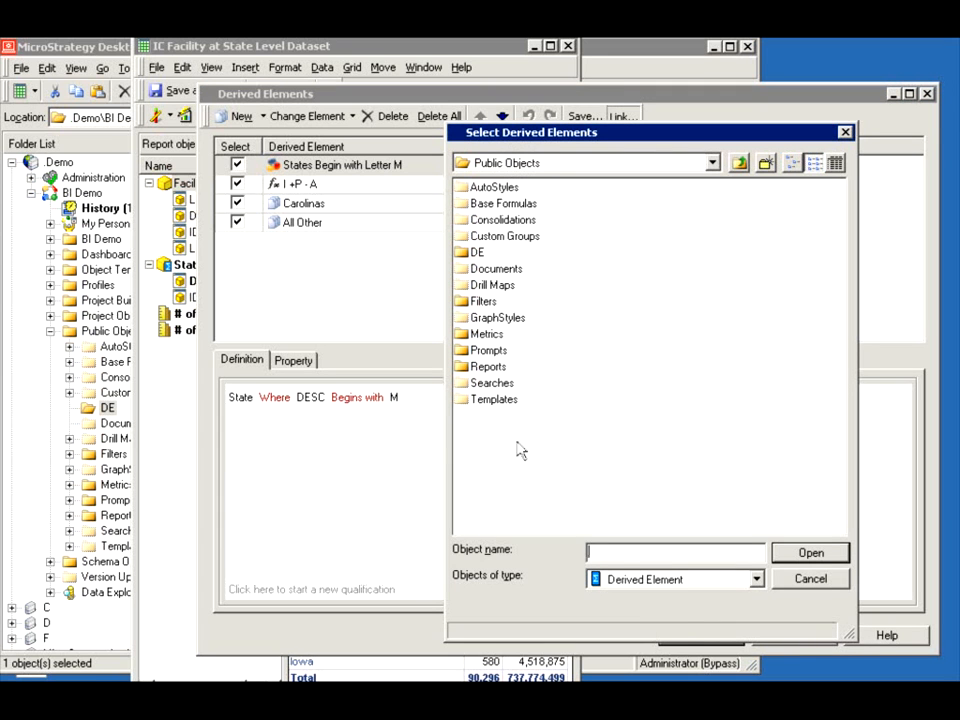
{"action": "left_click", "coordinate": [757, 580]}
{"action": "left_click", "coordinate": [756, 580]}
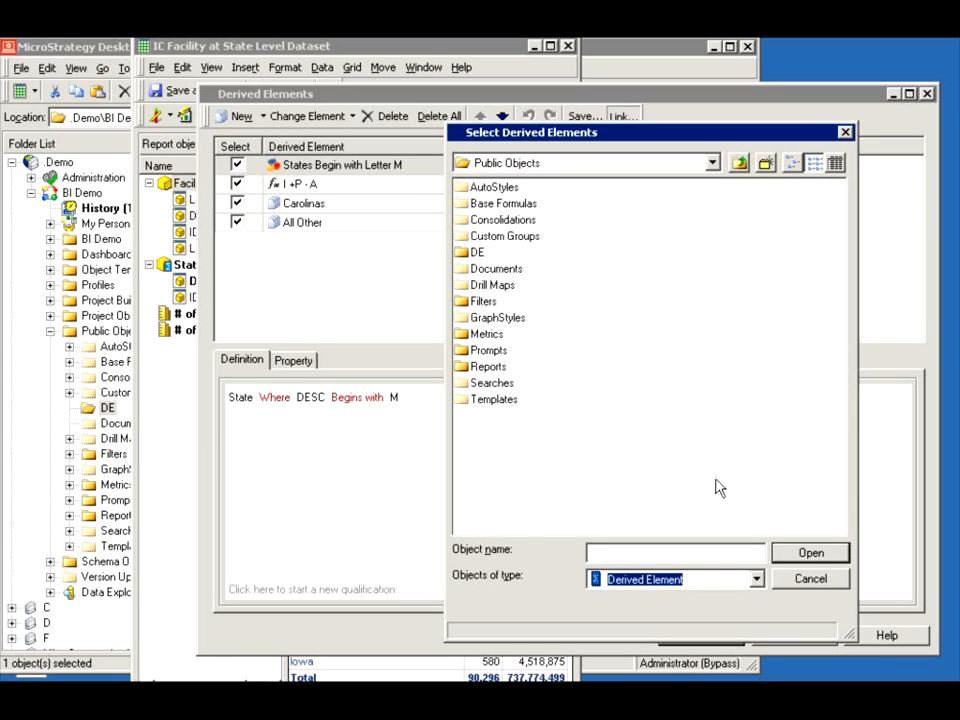
{"action": "left_click", "coordinate": [809, 579]}
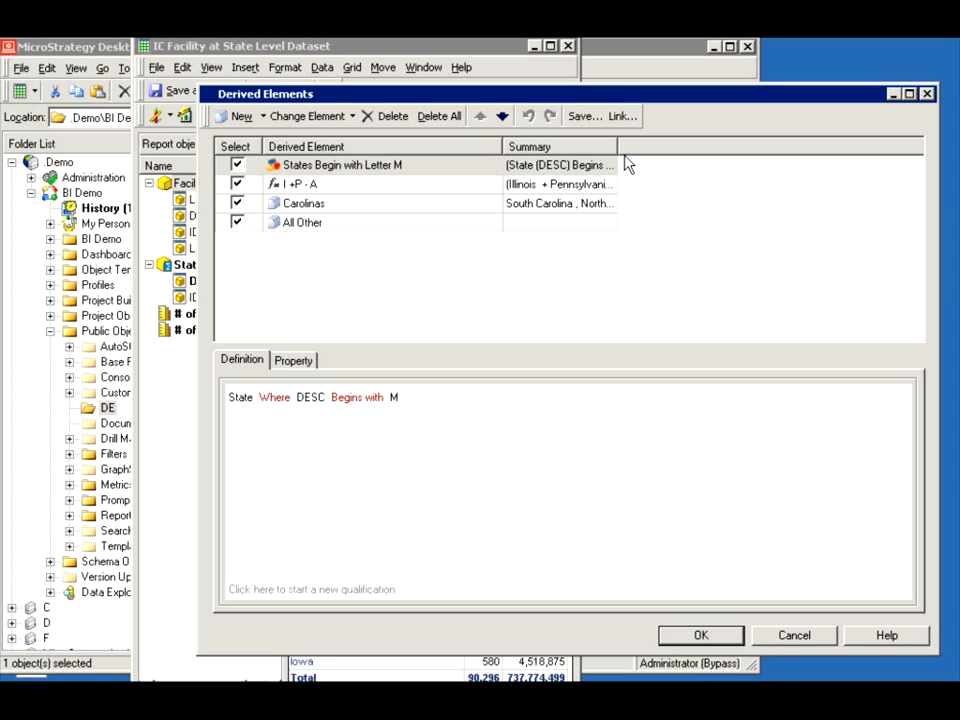
- Try linking the State attribute to New Derived Element (3) from the DE folder, then discard the link
{"action": "left_click", "coordinate": [624, 117]}
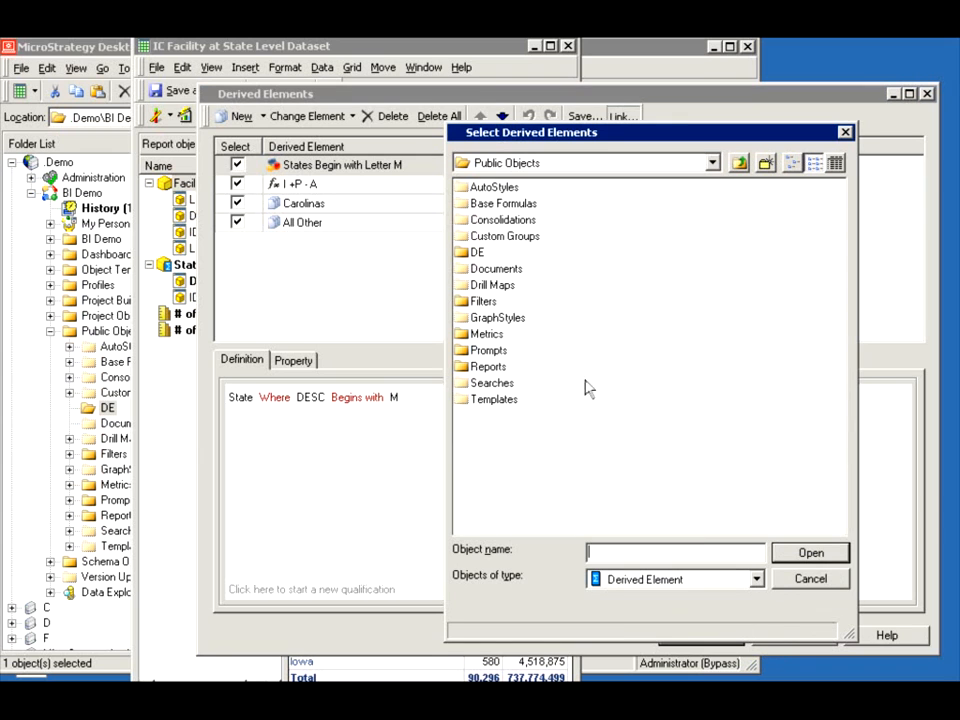
{"action": "double_click", "coordinate": [460, 255]}
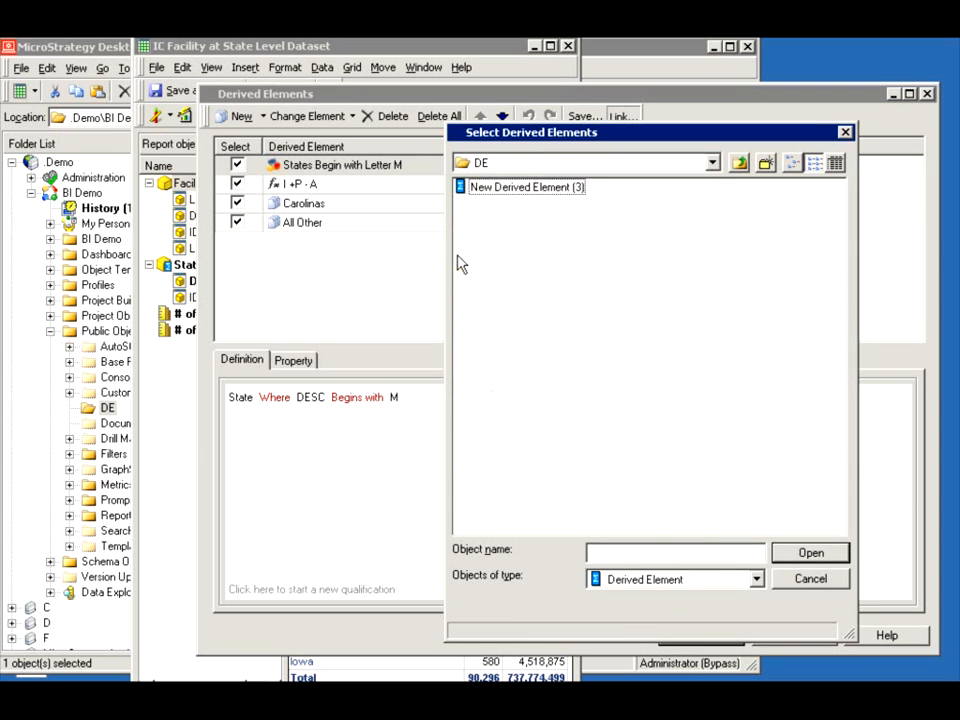
{"action": "left_click", "coordinate": [497, 190]}
{"action": "left_click", "coordinate": [808, 553]}
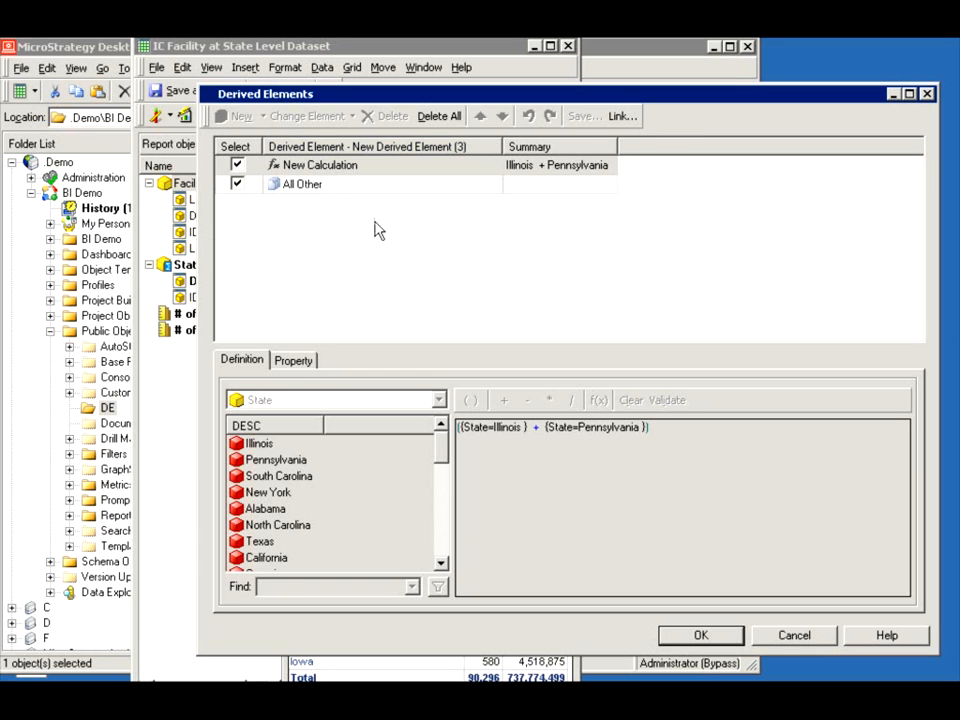
{"action": "left_click", "coordinate": [826, 636]}
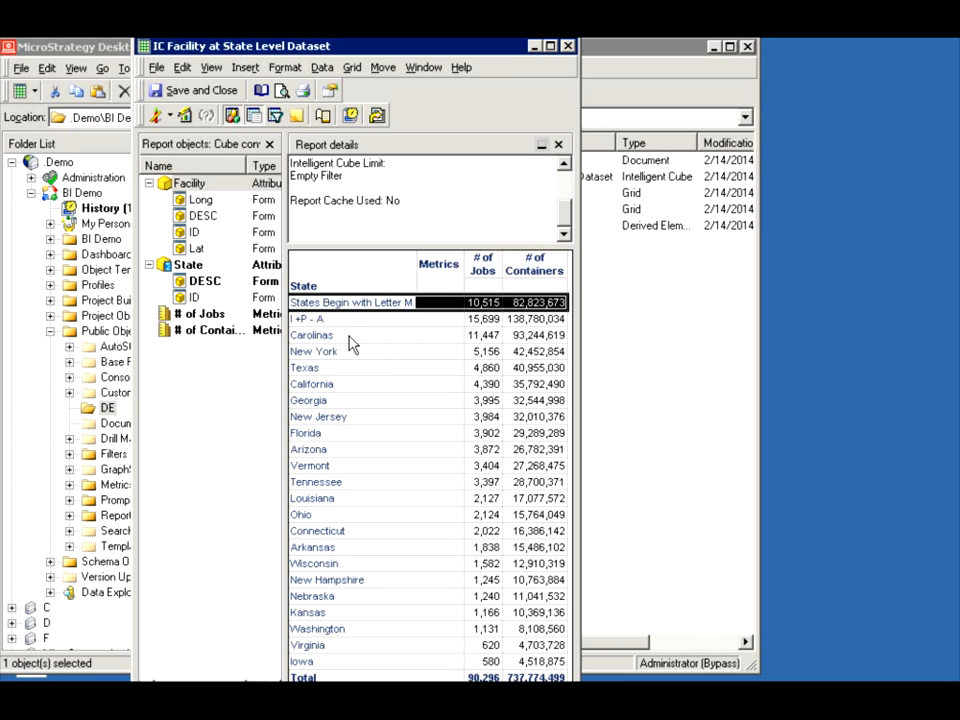
- Reopen the State derived elements, turn off the unused-elements restriction for the Carolinas group and add Alabama to it
{"action": "right_click", "coordinate": [316, 322]}
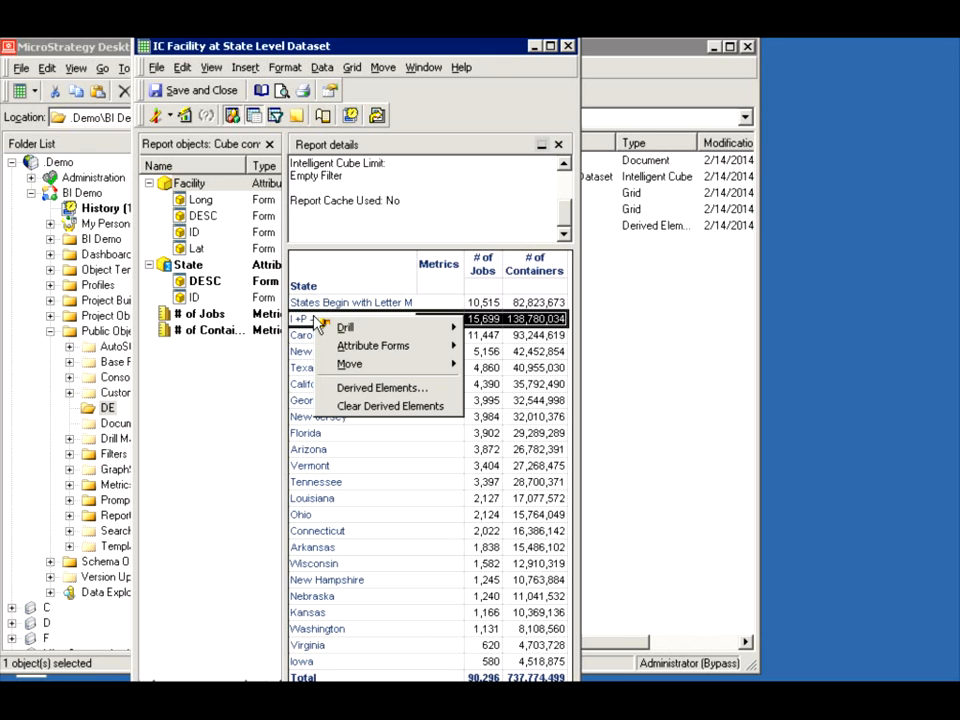
{"action": "left_click", "coordinate": [386, 390]}
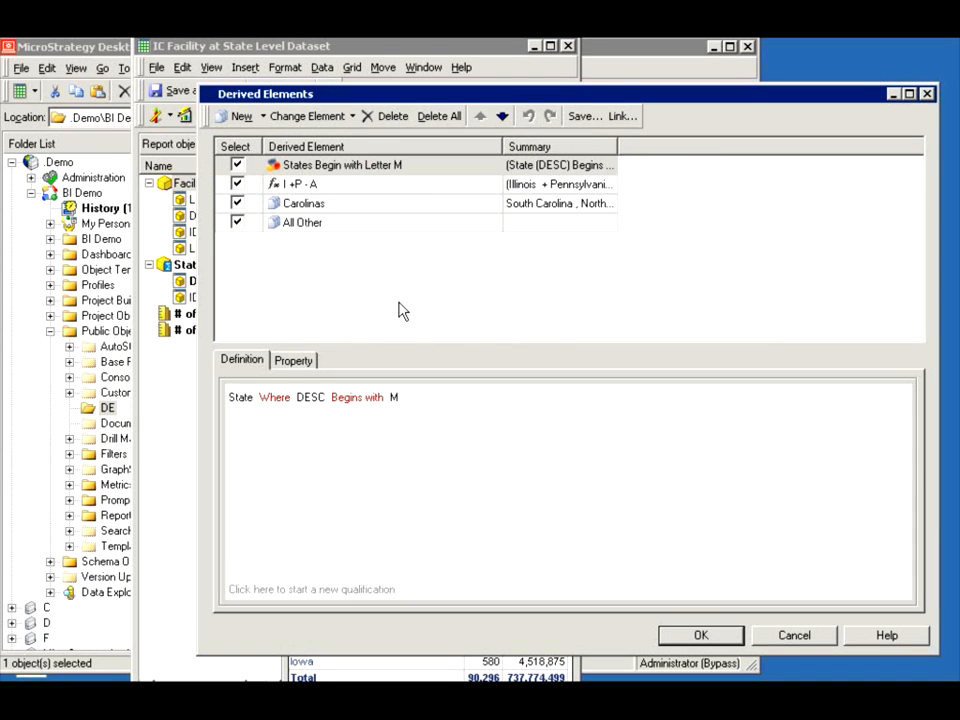
{"action": "left_click", "coordinate": [303, 163]}
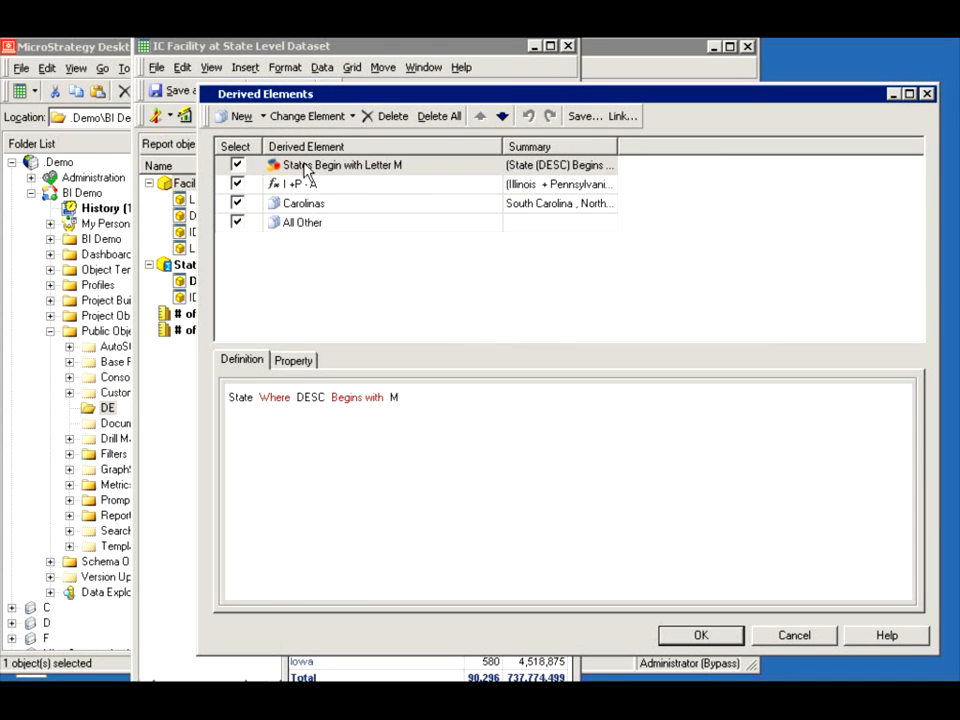
{"action": "left_click", "coordinate": [297, 205]}
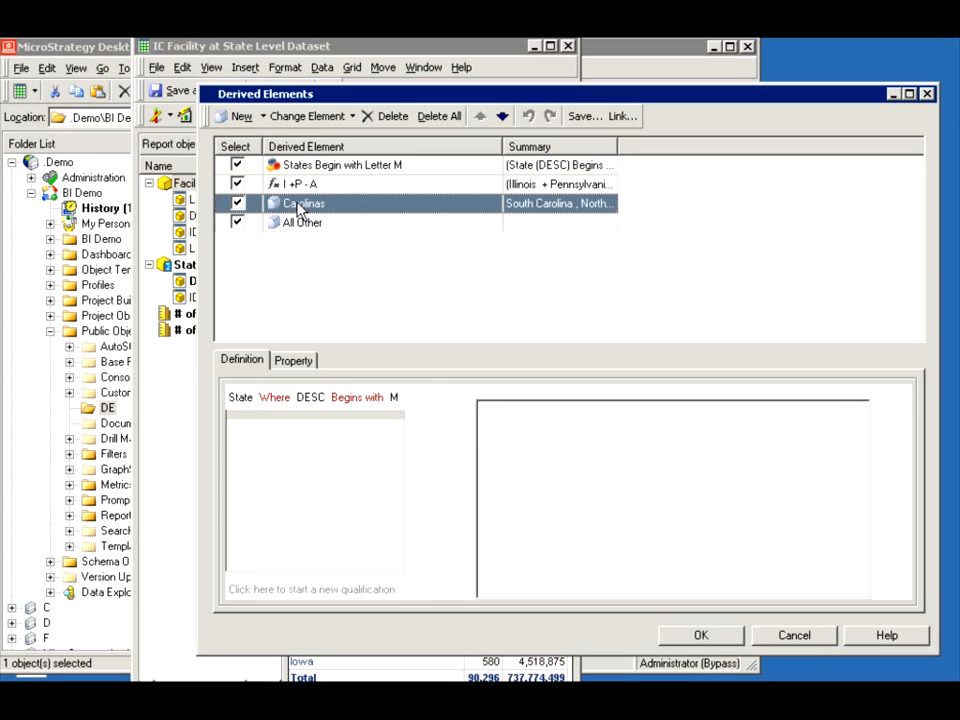
{"action": "left_click_drag", "start_coordinate": [397, 458], "coordinate": [396, 422]}
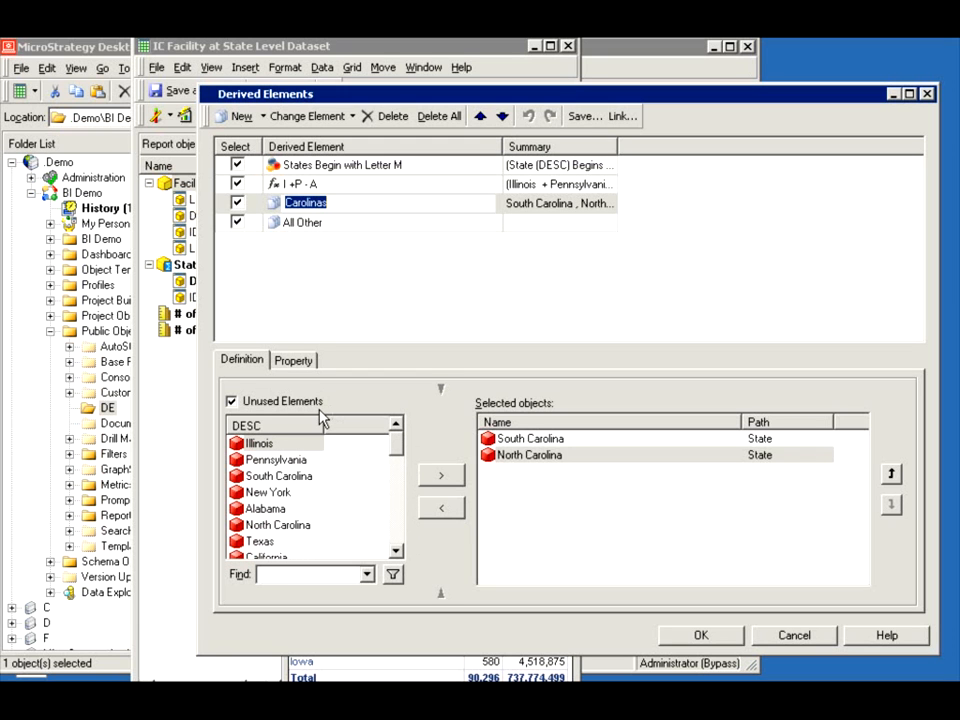
{"action": "left_click", "coordinate": [232, 401]}
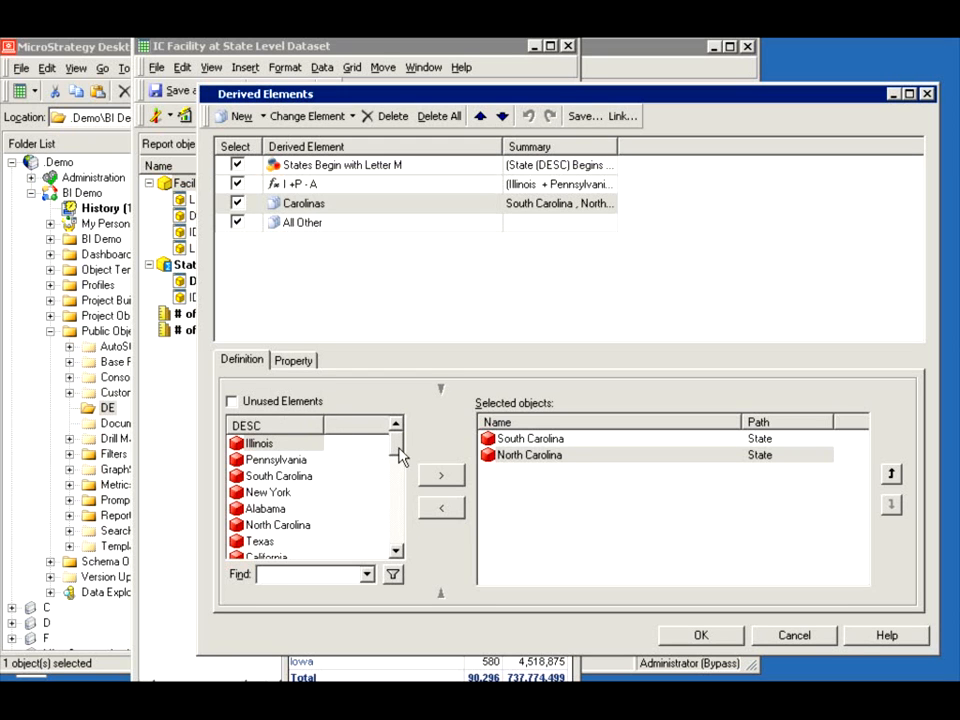
{"action": "left_click_drag", "start_coordinate": [399, 455], "coordinate": [398, 422]}
{"action": "left_click", "coordinate": [277, 527]}
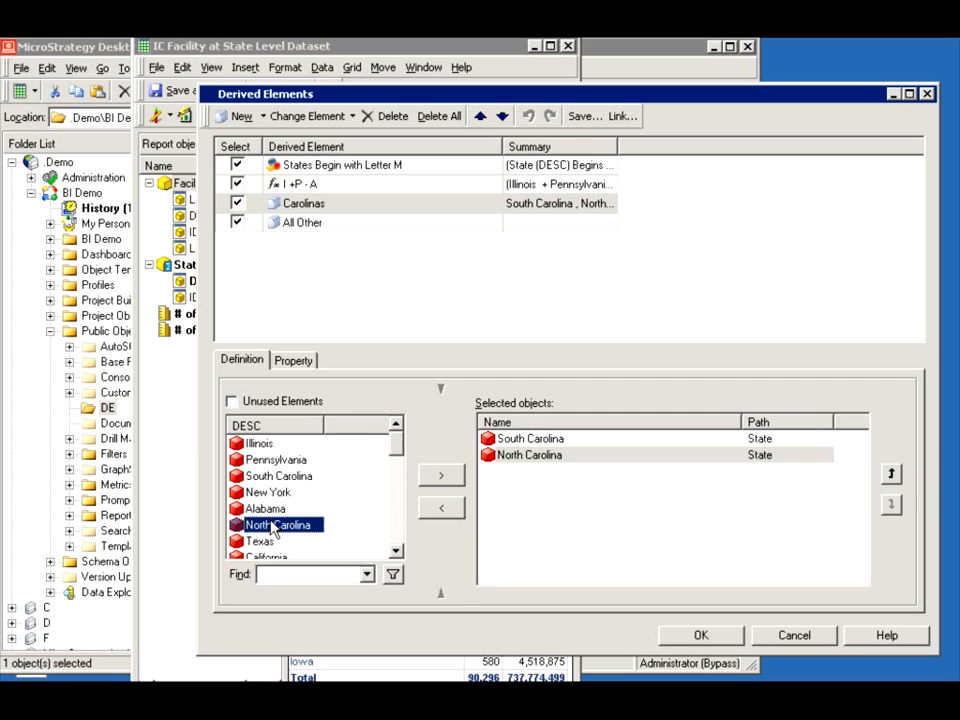
{"action": "double_click", "coordinate": [281, 510]}
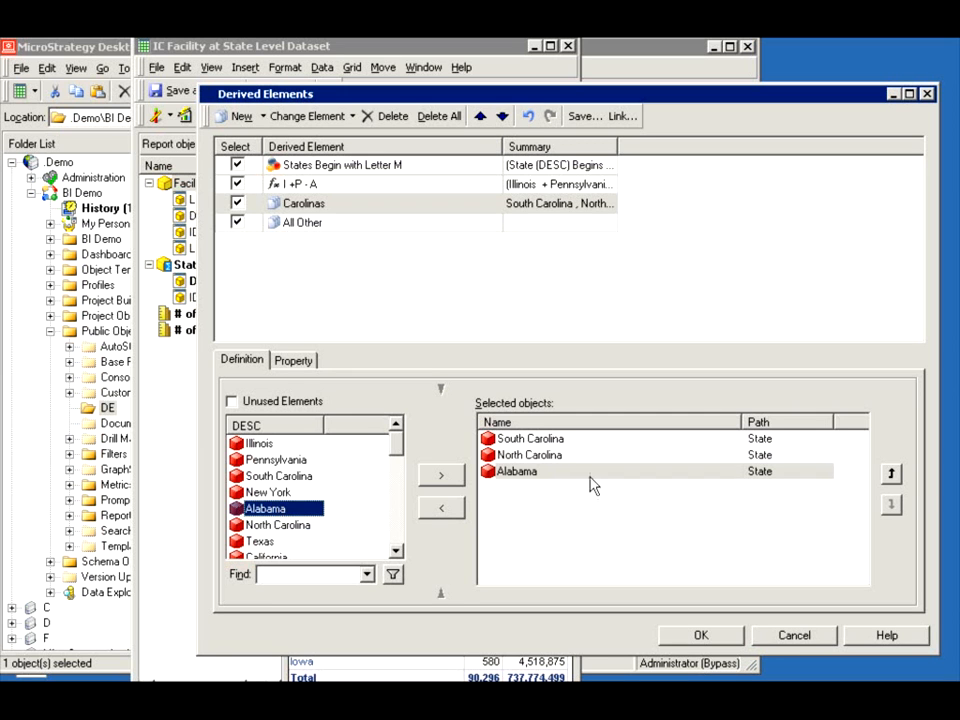
- Add New York to the Carolinas group and move it above Alabama in the selected states
{"action": "left_click", "coordinate": [287, 528]}
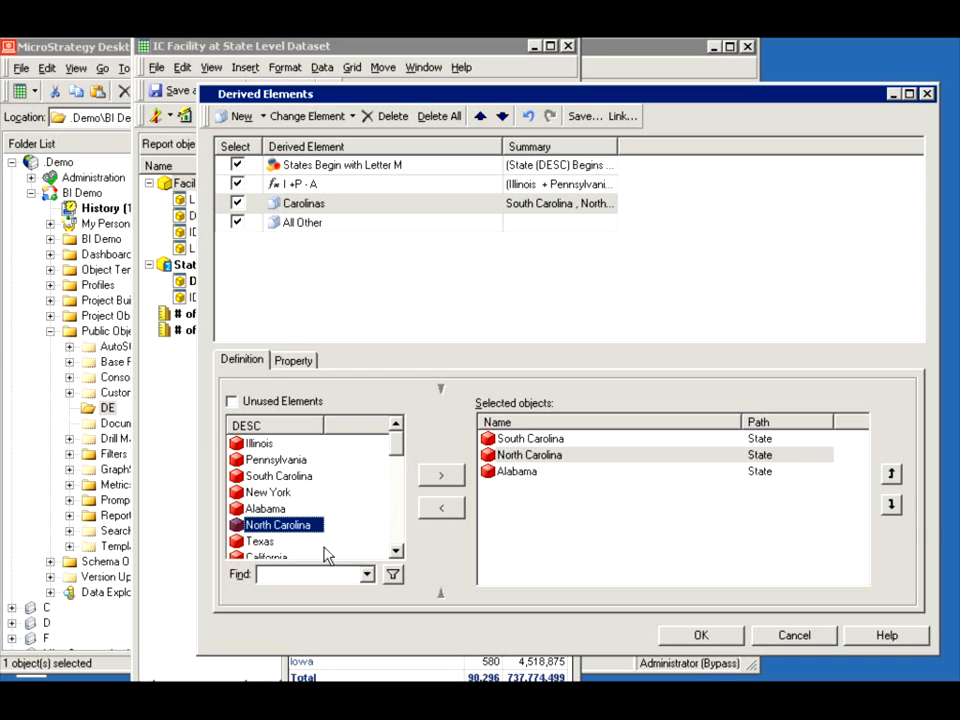
{"action": "left_click", "coordinate": [253, 509]}
{"action": "double_click", "coordinate": [262, 492]}
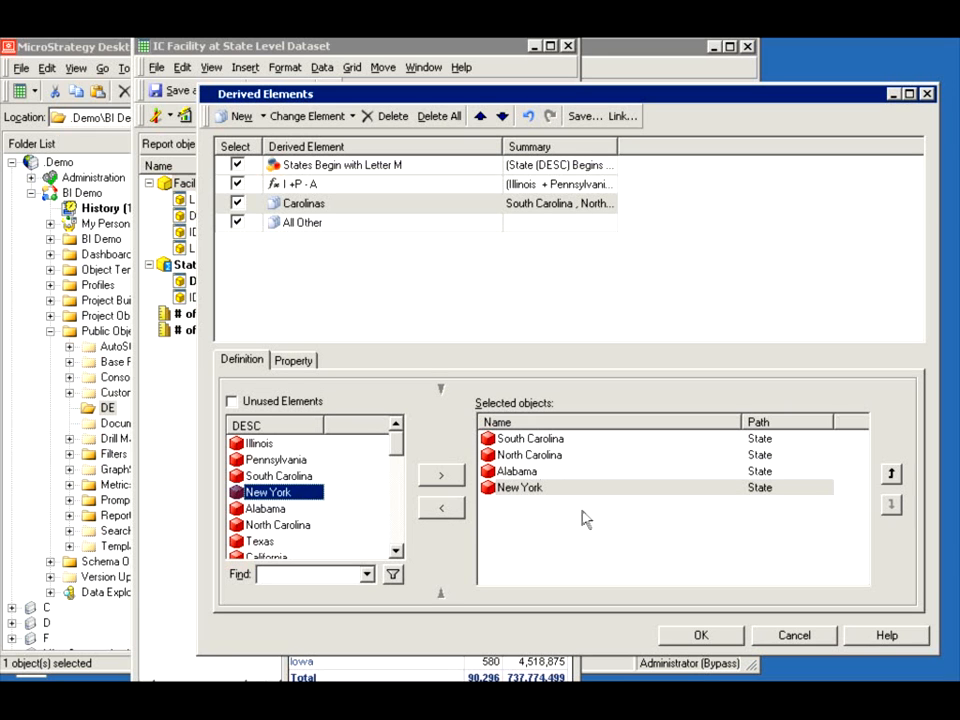
{"action": "left_click", "coordinate": [503, 455]}
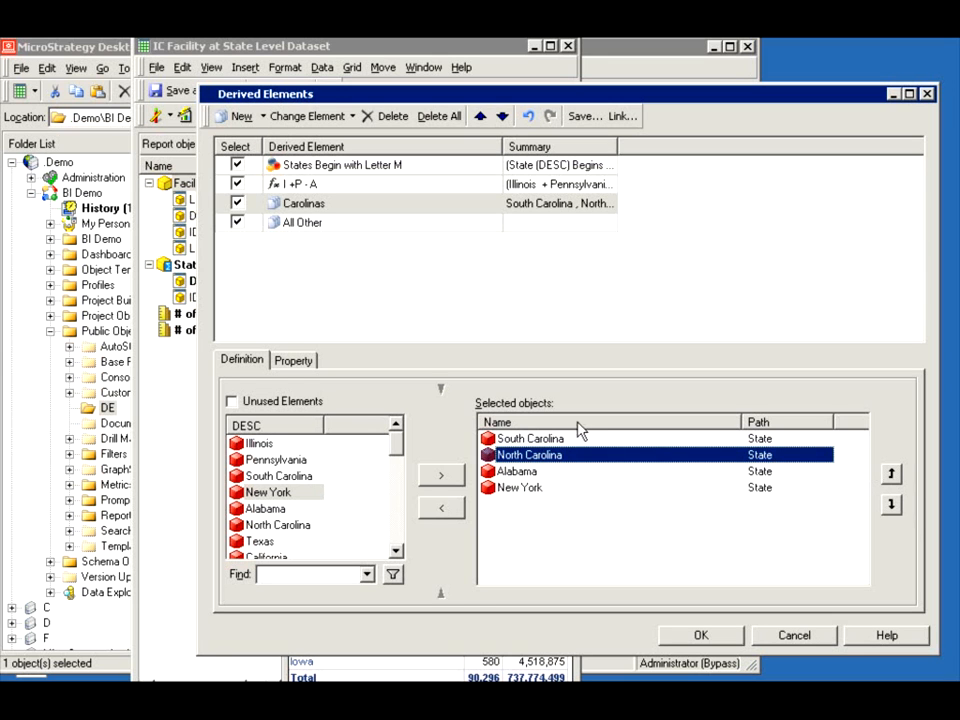
{"action": "left_click", "coordinate": [515, 488]}
{"action": "left_click", "coordinate": [892, 477]}
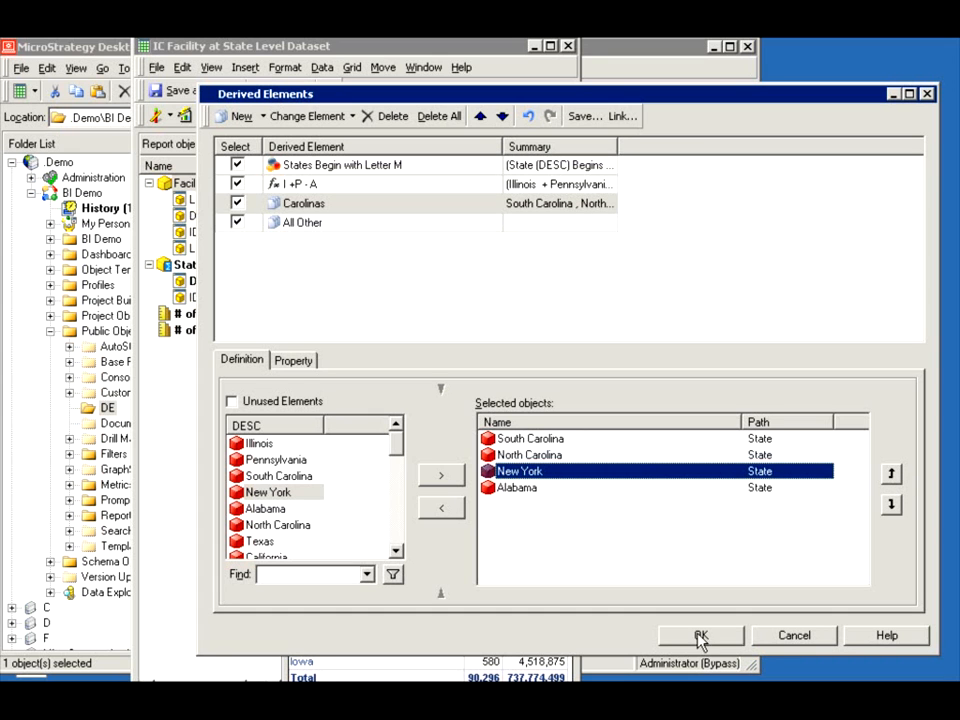
- Set the Carolinas group to keep individual items separate, apply it, and check its four states in the report
{"action": "left_click", "coordinate": [292, 362]}
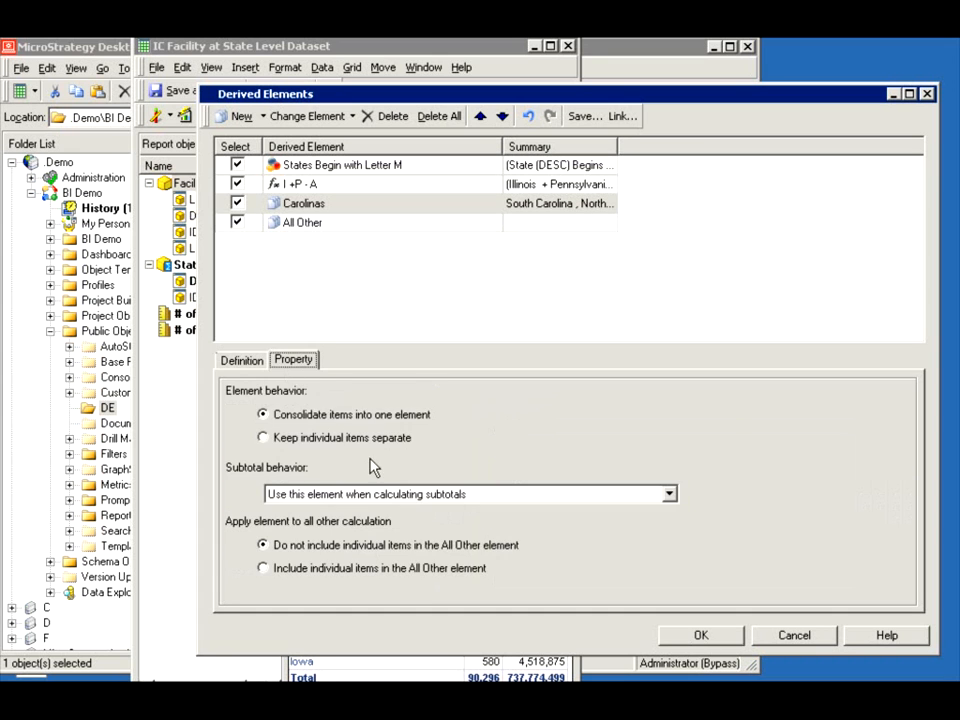
{"action": "left_click", "coordinate": [311, 496]}
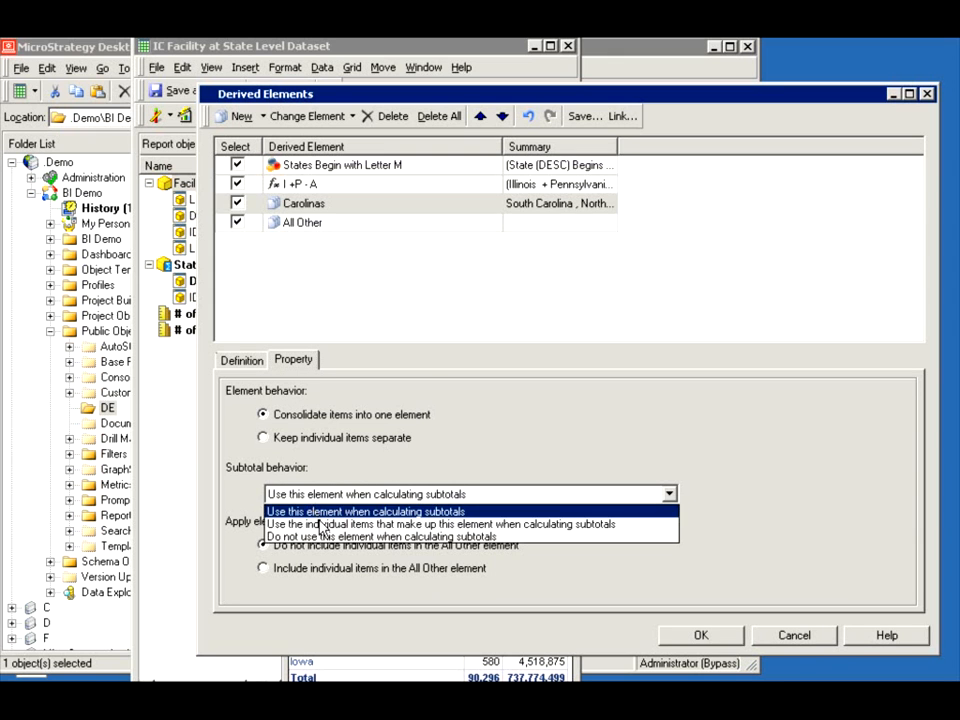
{"action": "left_click", "coordinate": [272, 510]}
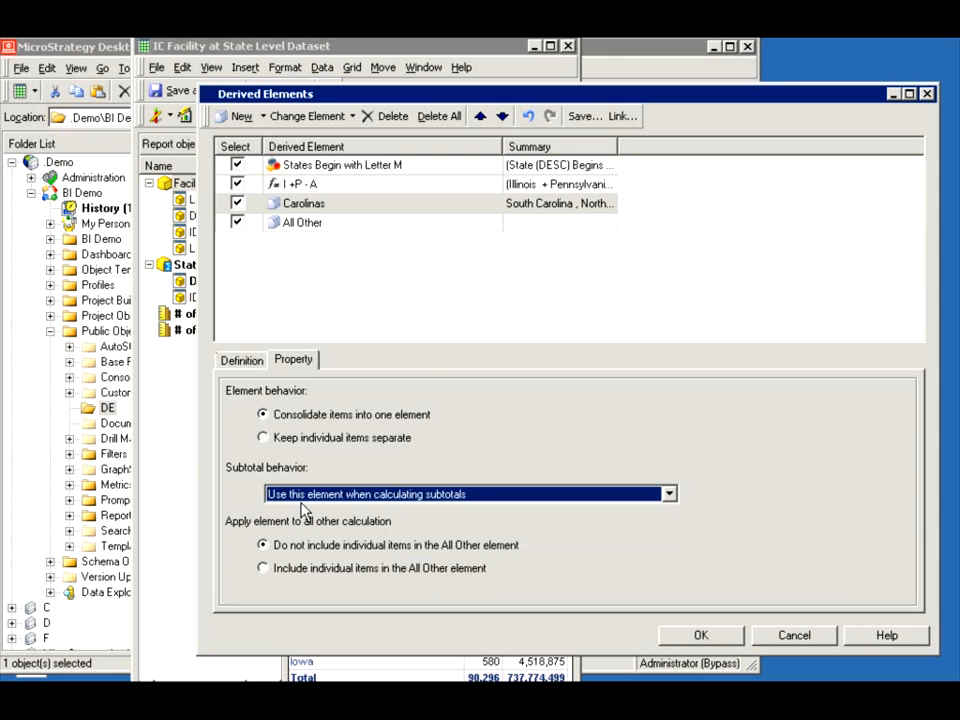
{"action": "left_click", "coordinate": [266, 439]}
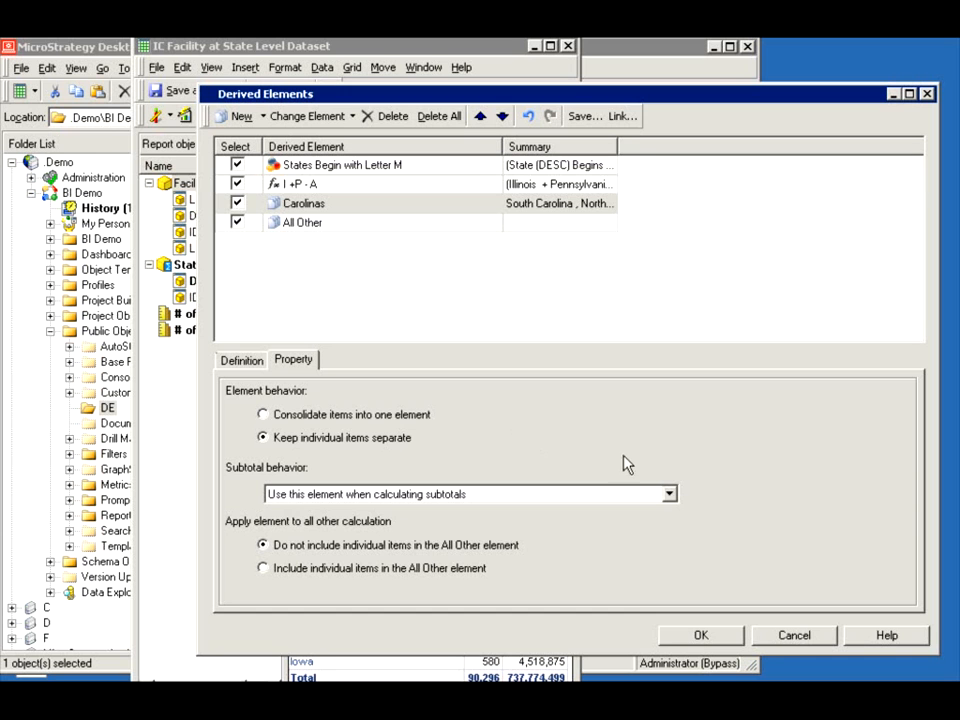
{"action": "left_click", "coordinate": [703, 635]}
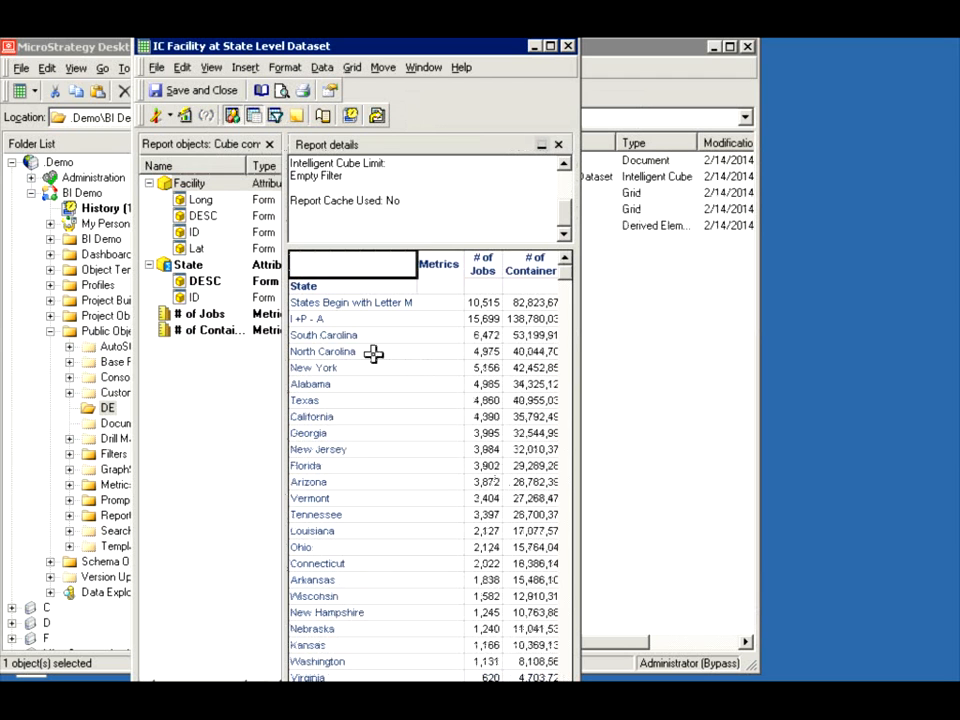
{"action": "left_click", "coordinate": [324, 336]}
{"action": "left_click", "coordinate": [322, 351]}
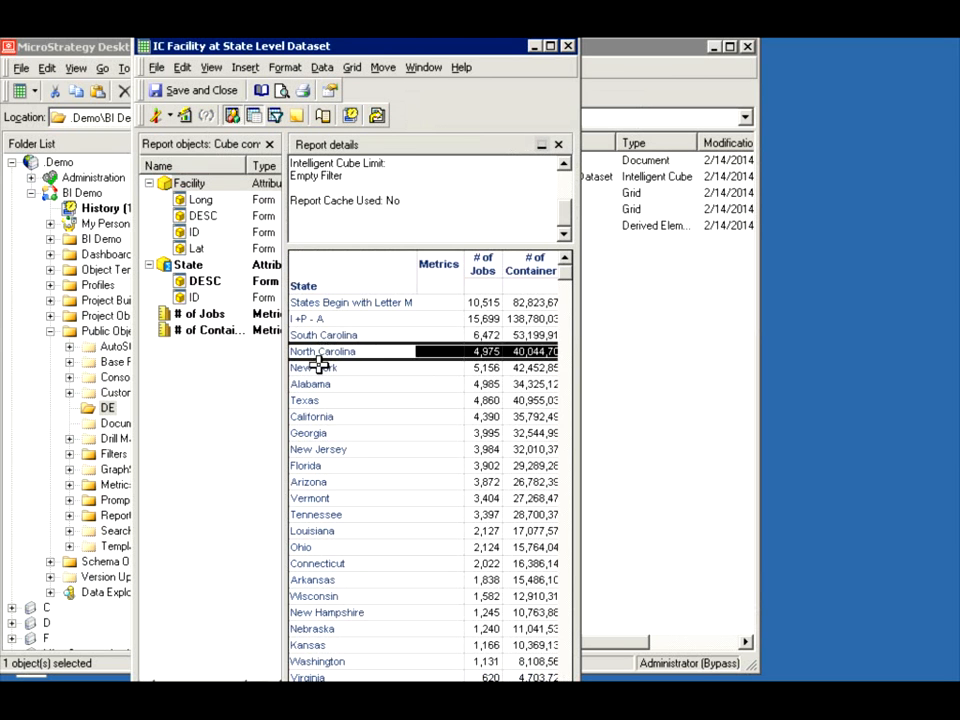
{"action": "left_click", "coordinate": [318, 368]}
{"action": "left_click", "coordinate": [322, 384]}
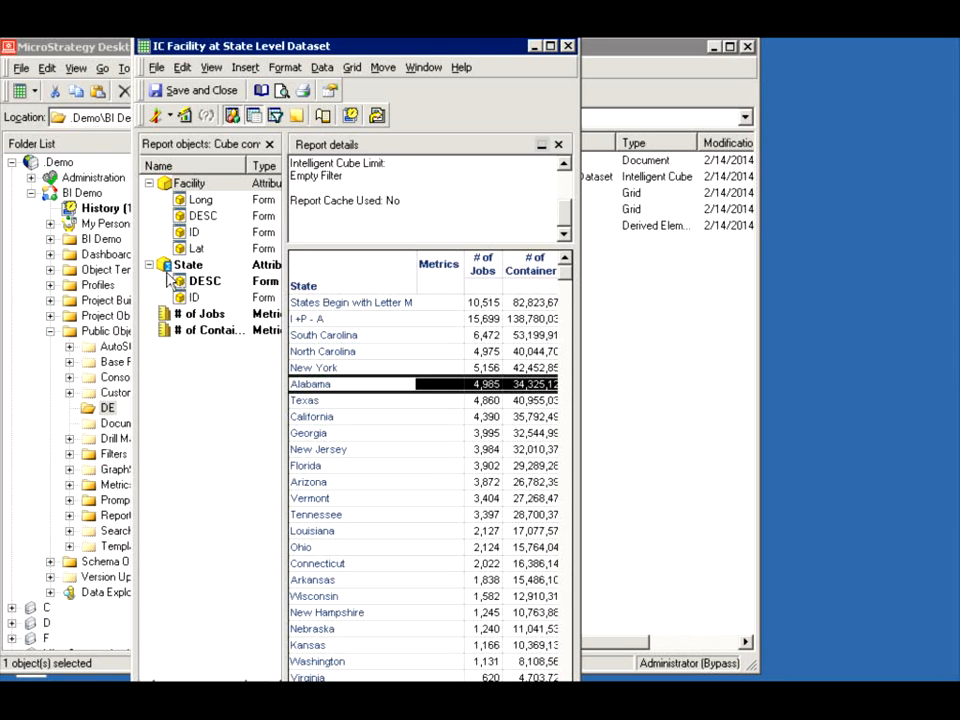
- Add the Facility attribute to the report grid beside State
{"action": "right_click", "coordinate": [184, 184]}
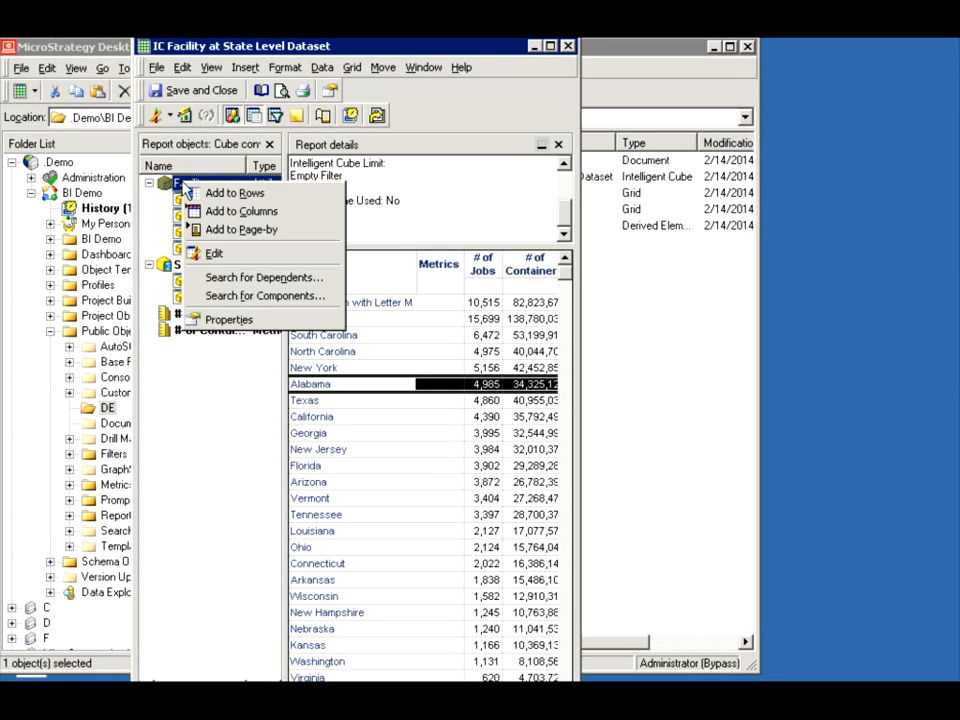
{"action": "left_click", "coordinate": [124, 210]}
{"action": "right_click", "coordinate": [166, 268]}
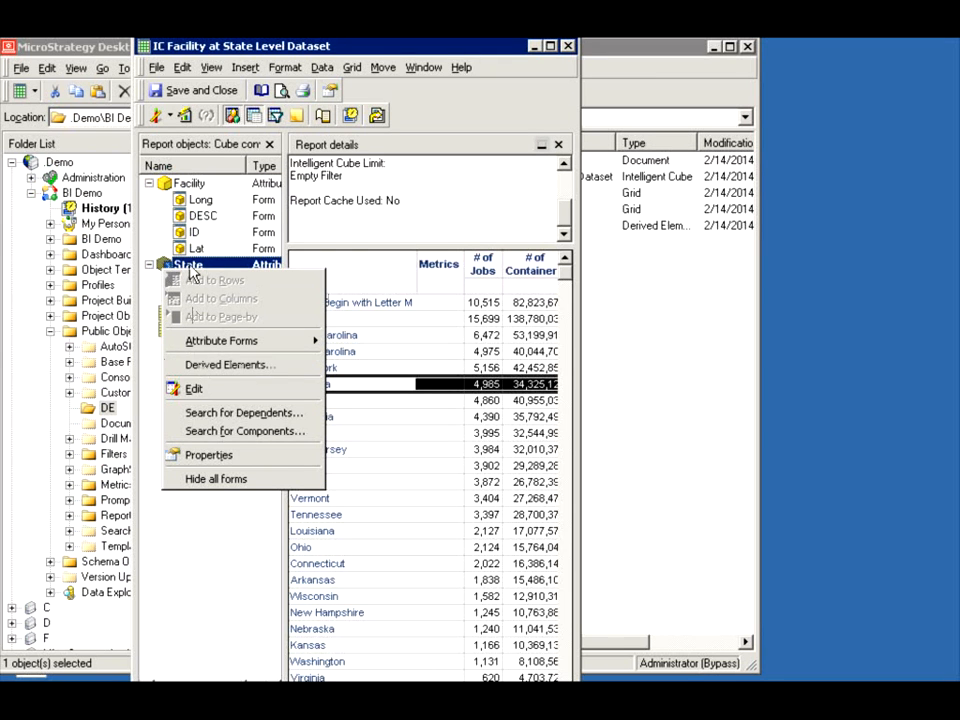
{"action": "left_click", "coordinate": [191, 256]}
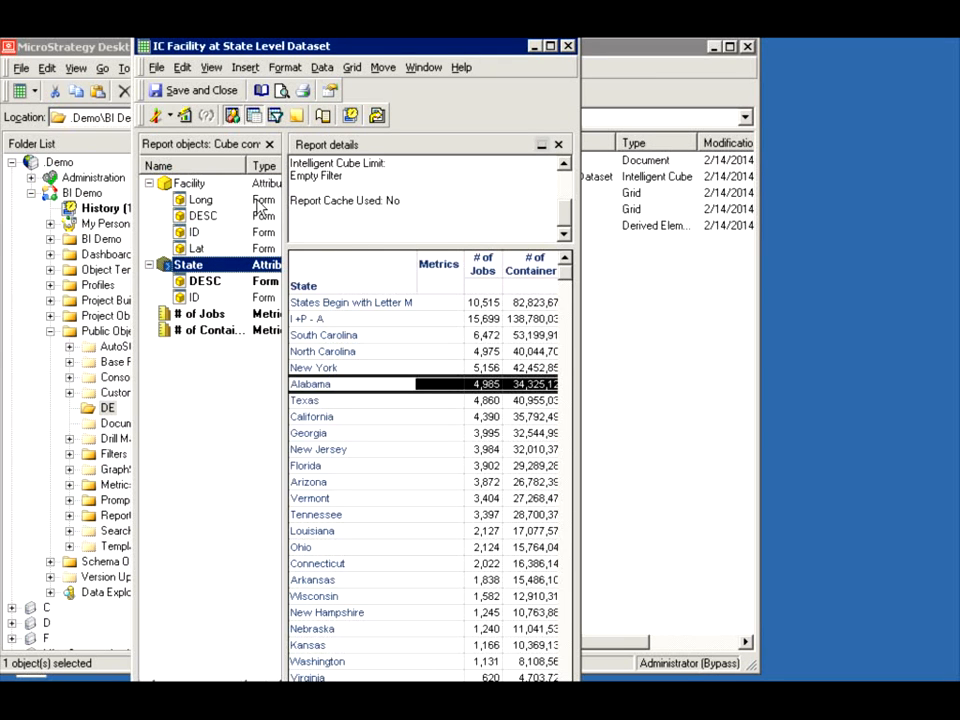
{"action": "left_click_drag", "start_coordinate": [188, 184], "coordinate": [375, 274]}
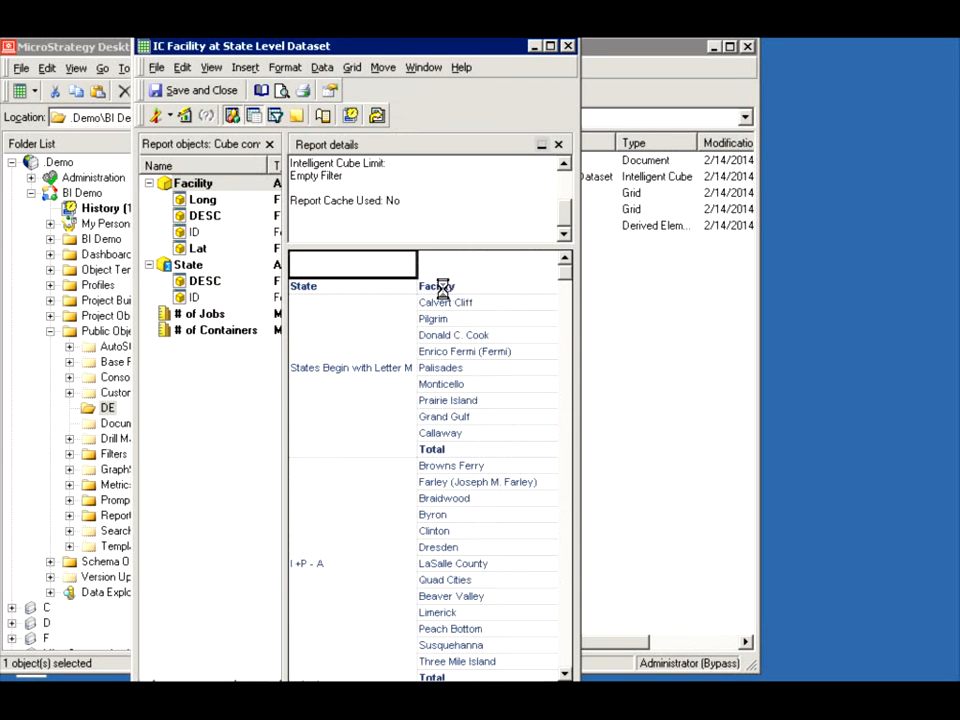
- Try a new list derived element on the Facility attribute, browse its available facilities, and discard it
{"action": "right_click", "coordinate": [442, 288]}
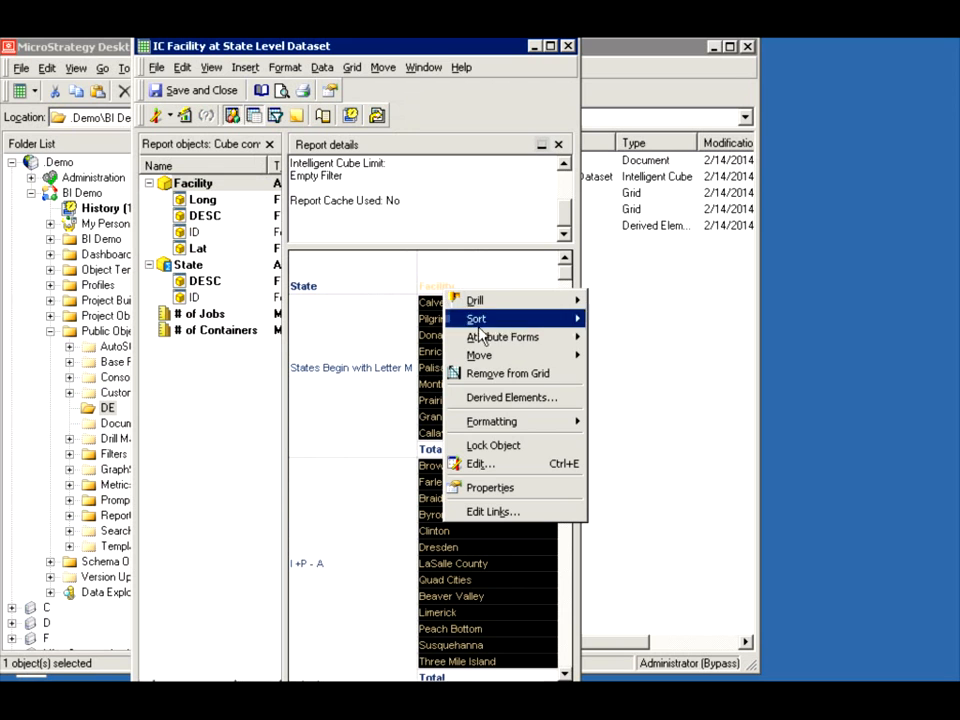
{"action": "left_click", "coordinate": [492, 400]}
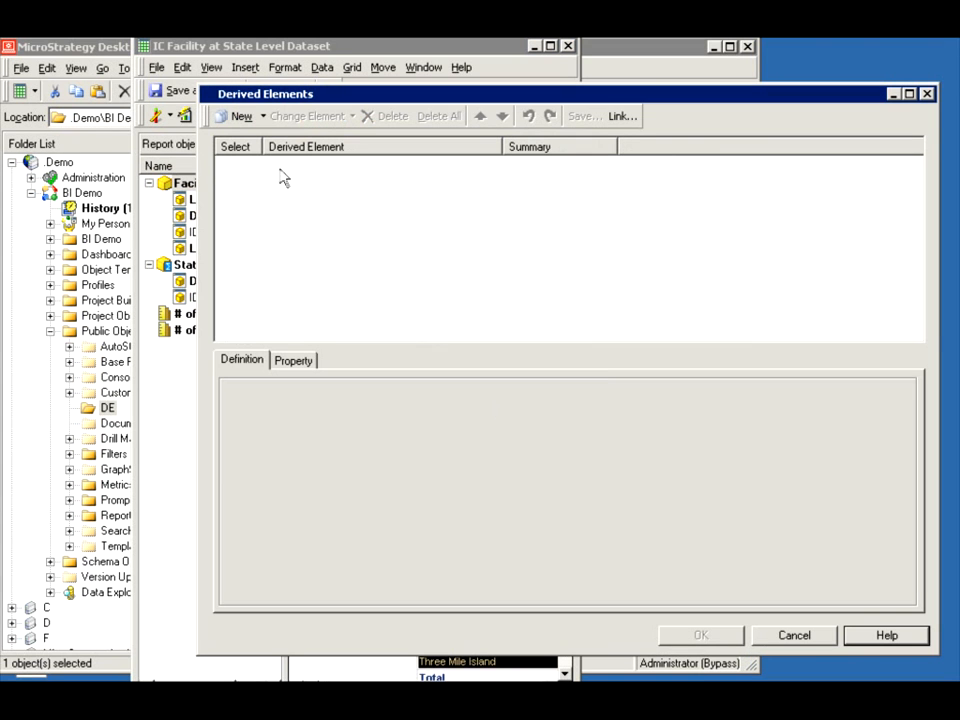
{"action": "left_click", "coordinate": [262, 116]}
{"action": "left_click", "coordinate": [248, 140]}
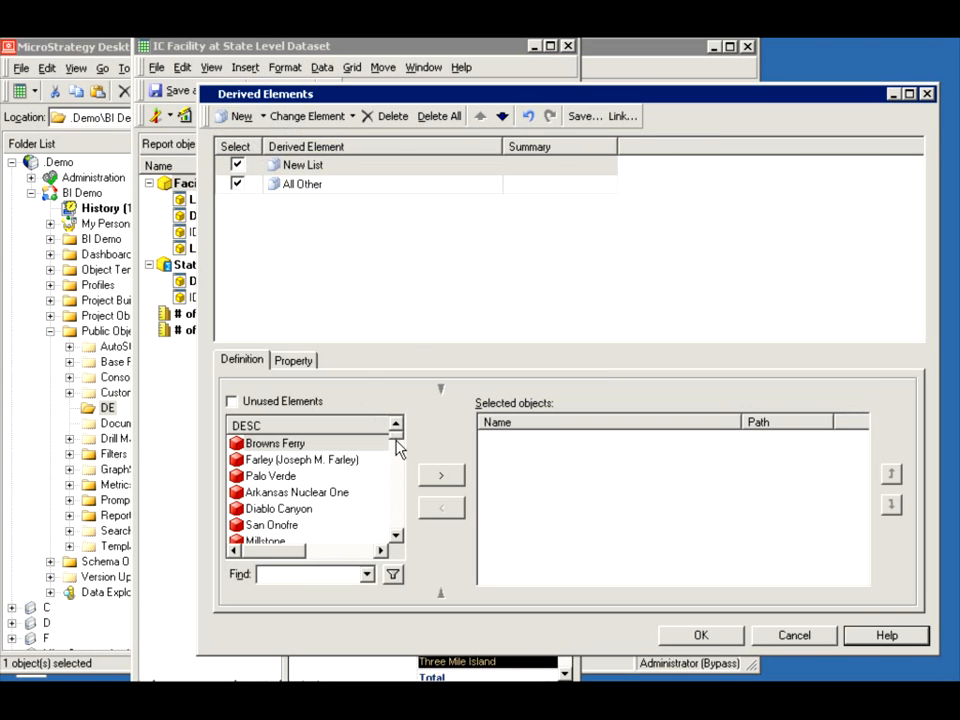
{"action": "mouse_move", "coordinate": [396, 443]}
{"action": "left_mouse_down"}
{"action": "mouse_move", "coordinate": [394, 540]}
{"action": "mouse_move", "coordinate": [399, 459]}
{"action": "left_mouse_up"}
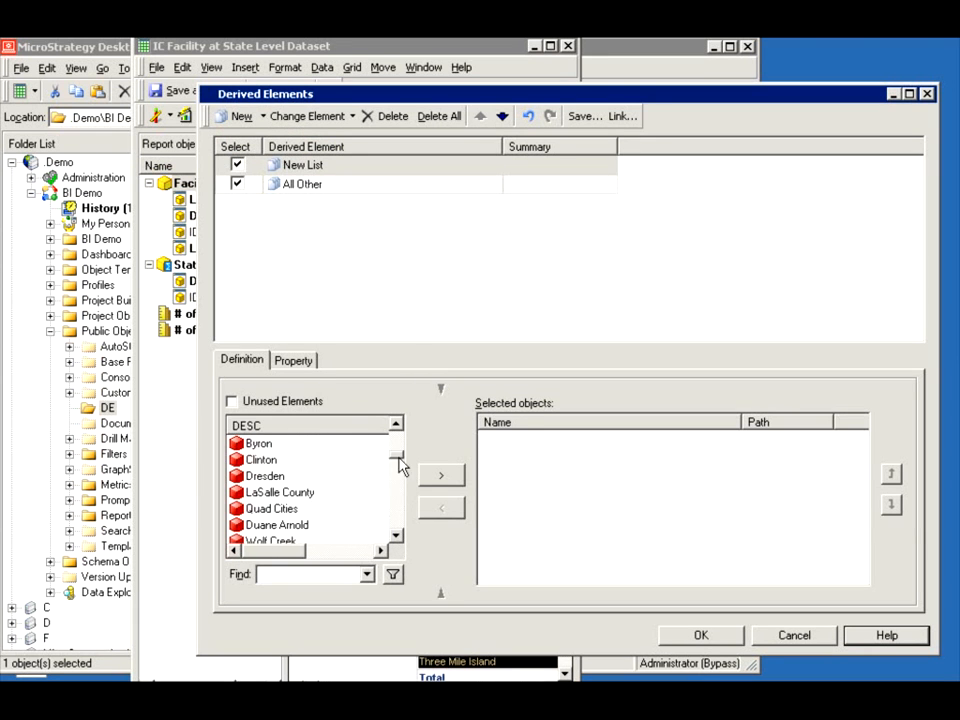
{"action": "left_click", "coordinate": [775, 638]}
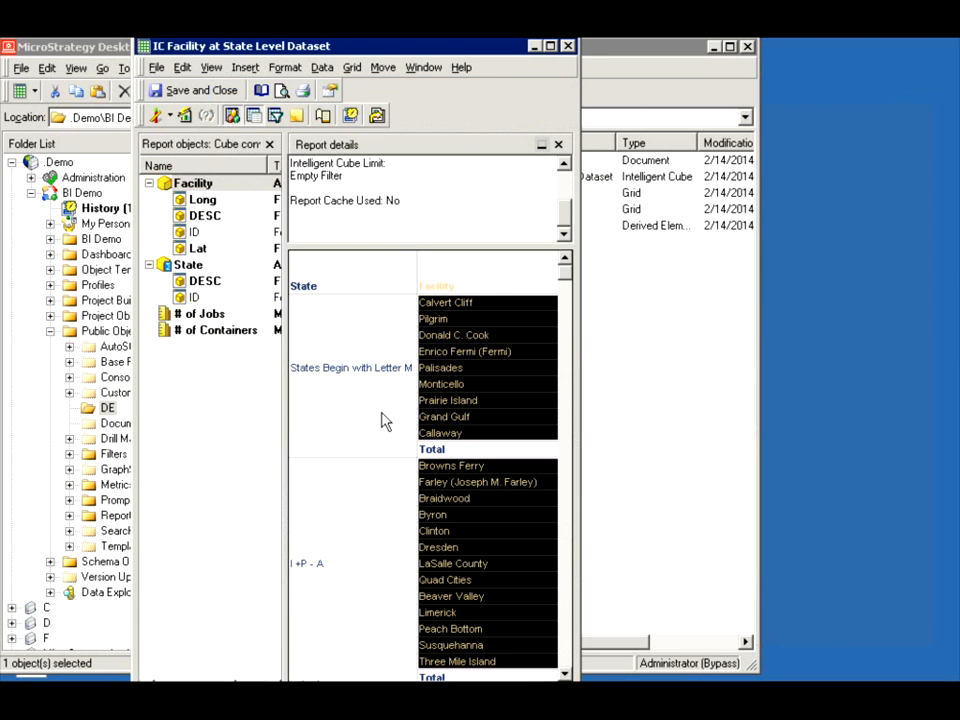